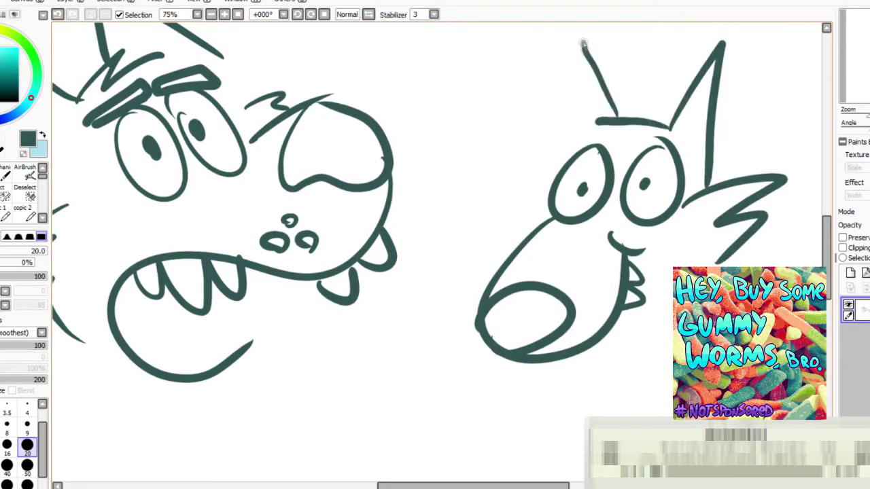
Sketch half-lidded eyes and a large nose for a new wolf head below the two existing heads.
{"action": "left_click_drag", "start_coordinate": [866, 62], "coordinate": [866, 70]}
{"action": "mouse_move", "coordinate": [525, 254]}
{"action": "left_mouse_down"}
{"action": "mouse_move", "coordinate": [435, 267]}
{"action": "mouse_move", "coordinate": [514, 263]}
{"action": "mouse_move", "coordinate": [484, 278]}
{"action": "left_mouse_up"}
{"action": "left_click_drag", "start_coordinate": [353, 259], "coordinate": [426, 262]}
{"action": "mouse_move", "coordinate": [360, 267]}
{"action": "left_mouse_down"}
{"action": "mouse_move", "coordinate": [423, 266]}
{"action": "mouse_move", "coordinate": [405, 277]}
{"action": "left_mouse_up"}
{"action": "mouse_move", "coordinate": [369, 310]}
{"action": "left_mouse_down"}
{"action": "mouse_move", "coordinate": [281, 261]}
{"action": "mouse_move", "coordinate": [248, 343]}
{"action": "left_mouse_up"}
{"action": "left_click_drag", "start_coordinate": [262, 367], "coordinate": [364, 314]}
Draw the smirking wolf's rounded muzzle and a wide grin with jagged teeth and a shaded mouth corner.
{"action": "left_click_drag", "start_coordinate": [242, 313], "coordinate": [518, 219]}
{"action": "mouse_move", "coordinate": [446, 393]}
{"action": "left_mouse_down"}
{"action": "mouse_move", "coordinate": [562, 345]}
{"action": "mouse_move", "coordinate": [528, 224]}
{"action": "left_mouse_up"}
{"action": "mouse_move", "coordinate": [523, 242]}
{"action": "left_mouse_down"}
{"action": "mouse_move", "coordinate": [557, 276]}
{"action": "mouse_move", "coordinate": [499, 350]}
{"action": "mouse_move", "coordinate": [504, 372]}
{"action": "left_mouse_up"}
{"action": "left_click_drag", "start_coordinate": [521, 224], "coordinate": [557, 265]}
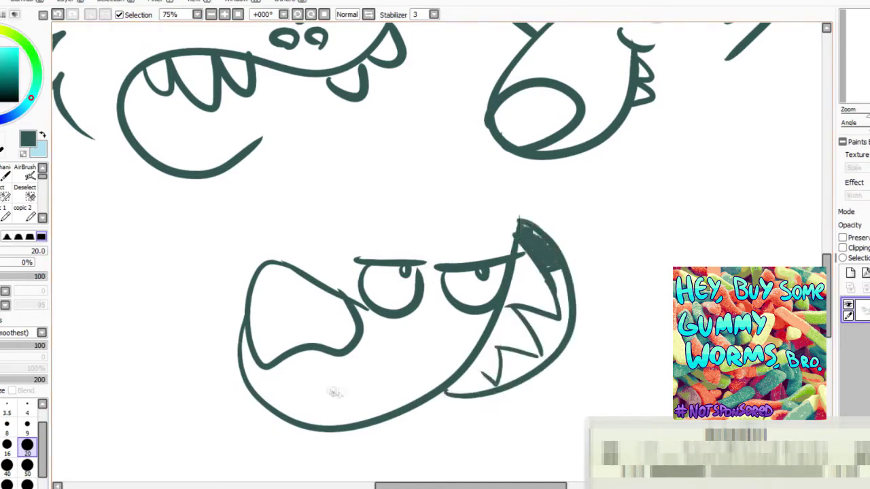
Add a line under the nose, three freckle dots and whiskers on both sides of the smirking wolf's muzzle.
{"action": "left_click_drag", "start_coordinate": [286, 359], "coordinate": [275, 408]}
{"action": "left_click", "coordinate": [346, 399]}
{"action": "left_click", "coordinate": [361, 379]}
{"action": "left_click", "coordinate": [372, 392]}
{"action": "left_click_drag", "start_coordinate": [393, 391], "coordinate": [461, 411]}
{"action": "left_click_drag", "start_coordinate": [392, 406], "coordinate": [420, 431]}
{"action": "left_click_drag", "start_coordinate": [248, 339], "coordinate": [186, 330]}
{"action": "left_click_drag", "start_coordinate": [244, 373], "coordinate": [208, 383]}
Draw the smirking wolf's pointed ears, forehead tuft and jagged cheek fur around the head.
{"action": "mouse_move", "coordinate": [534, 207]}
{"action": "left_mouse_down"}
{"action": "mouse_move", "coordinate": [631, 187]}
{"action": "mouse_move", "coordinate": [640, 268]}
{"action": "left_mouse_up"}
{"action": "left_click_drag", "start_coordinate": [480, 201], "coordinate": [590, 190]}
{"action": "left_click_drag", "start_coordinate": [479, 198], "coordinate": [449, 213]}
{"action": "left_click_drag", "start_coordinate": [385, 218], "coordinate": [460, 194]}
{"action": "left_click_drag", "start_coordinate": [373, 240], "coordinate": [347, 271]}
{"action": "left_click_drag", "start_coordinate": [510, 234], "coordinate": [548, 215]}
Draw two tall oval eyes with small pupils for another wolf in the blank area beside the smirking head.
{"action": "left_click_drag", "start_coordinate": [850, 79], "coordinate": [867, 80]}
{"action": "left_click_drag", "start_coordinate": [620, 139], "coordinate": [575, 197]}
{"action": "left_click_drag", "start_coordinate": [569, 114], "coordinate": [544, 207]}
{"action": "left_click", "coordinate": [541, 178]}
{"action": "left_click", "coordinate": [583, 185]}
Draw this wolf's long snout with nose, and a drooping open mouth with upper teeth and tongue.
{"action": "mouse_move", "coordinate": [511, 182]}
{"action": "left_mouse_down"}
{"action": "mouse_move", "coordinate": [400, 253]}
{"action": "mouse_move", "coordinate": [649, 257]}
{"action": "left_mouse_up"}
{"action": "left_click_drag", "start_coordinate": [568, 228], "coordinate": [618, 224]}
{"action": "left_click_drag", "start_coordinate": [465, 246], "coordinate": [408, 258]}
{"action": "left_click_drag", "start_coordinate": [520, 245], "coordinate": [639, 267]}
{"action": "left_click_drag", "start_coordinate": [567, 309], "coordinate": [622, 272]}
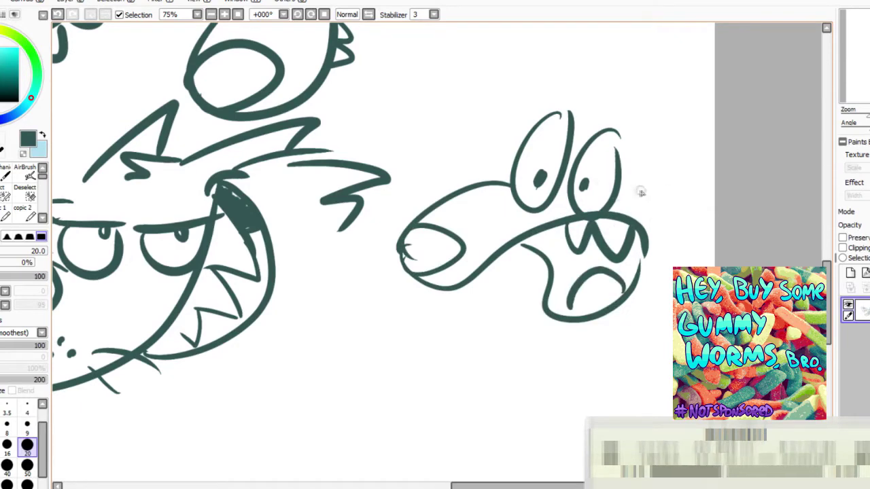
Add jagged cheek fur and ears to the open-mouthed wolf's head.
{"action": "left_click_drag", "start_coordinate": [643, 194], "coordinate": [669, 251]}
{"action": "left_click_drag", "start_coordinate": [642, 183], "coordinate": [688, 59]}
{"action": "left_click_drag", "start_coordinate": [572, 109], "coordinate": [635, 37]}
Draw the open-mouthed wolf's neck line and its bent arm with a dangling hand on the right side.
{"action": "mouse_move", "coordinate": [663, 258]}
{"action": "left_mouse_down"}
{"action": "mouse_move", "coordinate": [613, 334]}
{"action": "mouse_move", "coordinate": [671, 250]}
{"action": "left_mouse_up"}
{"action": "left_click_drag", "start_coordinate": [651, 240], "coordinate": [732, 225]}
{"action": "left_click_drag", "start_coordinate": [652, 255], "coordinate": [708, 267]}
{"action": "mouse_move", "coordinate": [696, 265]}
{"action": "left_mouse_down"}
{"action": "mouse_move", "coordinate": [649, 280]}
{"action": "mouse_move", "coordinate": [673, 281]}
{"action": "left_mouse_up"}
{"action": "left_click_drag", "start_coordinate": [673, 312], "coordinate": [671, 339]}
{"action": "left_click_drag", "start_coordinate": [723, 222], "coordinate": [721, 266]}
Draw the chest tuft and the outstretched left arm with a splayed hand on the open-mouthed wolf.
{"action": "left_click_drag", "start_coordinate": [592, 243], "coordinate": [581, 276]}
{"action": "mouse_move", "coordinate": [566, 220]}
{"action": "left_mouse_down"}
{"action": "mouse_move", "coordinate": [447, 253]}
{"action": "mouse_move", "coordinate": [440, 265]}
{"action": "left_mouse_up"}
{"action": "left_click_drag", "start_coordinate": [439, 265], "coordinate": [447, 277]}
{"action": "left_click_drag", "start_coordinate": [447, 277], "coordinate": [456, 272]}
{"action": "mouse_move", "coordinate": [455, 273]}
{"action": "left_mouse_down"}
{"action": "mouse_move", "coordinate": [491, 279]}
{"action": "mouse_move", "coordinate": [549, 243]}
{"action": "left_mouse_up"}
{"action": "left_click_drag", "start_coordinate": [570, 168], "coordinate": [579, 214]}
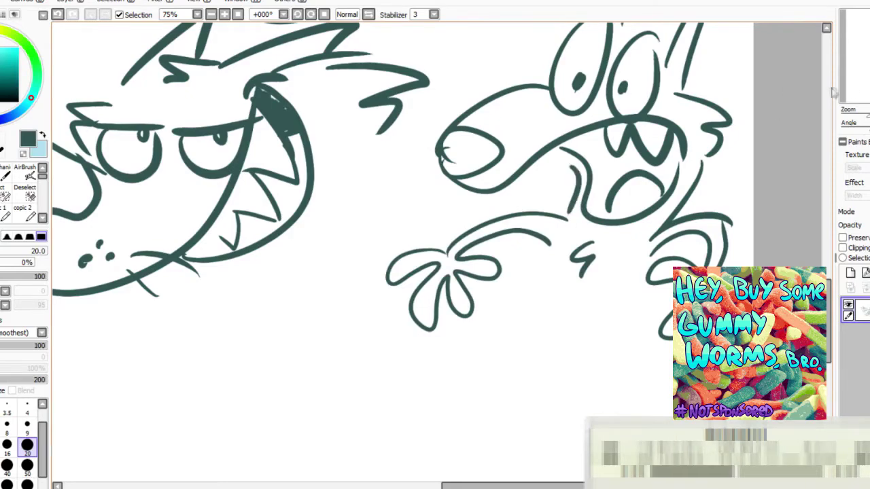
Sketch the rest of the open-mouthed wolf's body below its arms.
{"action": "left_click_drag", "start_coordinate": [863, 91], "coordinate": [862, 87]}
{"action": "left_click_drag", "start_coordinate": [679, 117], "coordinate": [669, 131]}
{"action": "left_click_drag", "start_coordinate": [598, 130], "coordinate": [611, 121]}
{"action": "left_click_drag", "start_coordinate": [677, 132], "coordinate": [681, 140]}
{"action": "mouse_move", "coordinate": [464, 267]}
{"action": "left_mouse_down"}
{"action": "mouse_move", "coordinate": [507, 267]}
{"action": "mouse_move", "coordinate": [547, 288]}
{"action": "left_mouse_up"}
{"action": "left_click_drag", "start_coordinate": [486, 306], "coordinate": [505, 310]}
{"action": "left_click_drag", "start_coordinate": [571, 364], "coordinate": [580, 170]}
{"action": "mouse_move", "coordinate": [580, 168]}
{"action": "left_mouse_down"}
{"action": "mouse_move", "coordinate": [529, 269]}
{"action": "mouse_move", "coordinate": [522, 310]}
{"action": "left_mouse_up"}
{"action": "mouse_move", "coordinate": [561, 309]}
{"action": "left_mouse_down"}
{"action": "mouse_move", "coordinate": [591, 258]}
{"action": "mouse_move", "coordinate": [653, 313]}
{"action": "mouse_move", "coordinate": [593, 337]}
{"action": "left_mouse_up"}
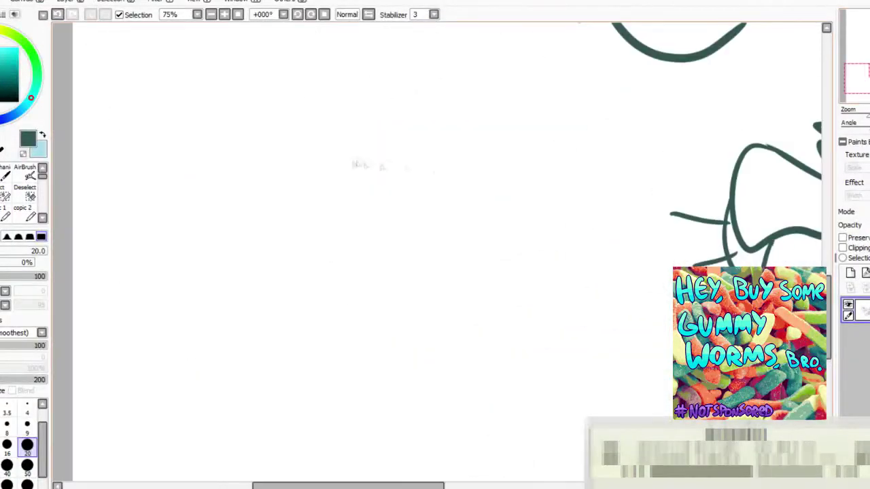
Draw two oval eyes with pupils for a front-facing wolf in the blank area near the canvas's left edge.
{"action": "mouse_move", "coordinate": [364, 121]}
{"action": "left_mouse_down"}
{"action": "mouse_move", "coordinate": [369, 187]}
{"action": "mouse_move", "coordinate": [372, 126]}
{"action": "left_mouse_up"}
{"action": "left_click_drag", "start_coordinate": [388, 121], "coordinate": [393, 124]}
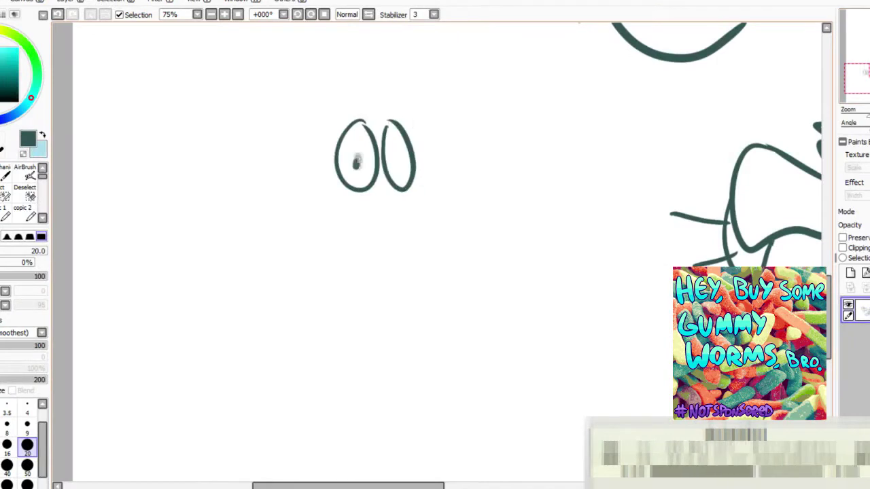
{"action": "mouse_move", "coordinate": [419, 189]}
{"action": "left_mouse_down"}
{"action": "mouse_move", "coordinate": [450, 232]}
{"action": "mouse_move", "coordinate": [379, 252]}
{"action": "mouse_move", "coordinate": [448, 231]}
{"action": "mouse_move", "coordinate": [352, 232]}
{"action": "mouse_move", "coordinate": [410, 261]}
{"action": "left_mouse_up"}
{"action": "left_click", "coordinate": [58, 14]}
{"action": "left_click", "coordinate": [59, 14]}
{"action": "left_click", "coordinate": [58, 14]}
Draw the front-facing wolf's angular nose and smiling muzzle outline, with small fangs and freckle dots.
{"action": "left_click_drag", "start_coordinate": [415, 260], "coordinate": [433, 216]}
{"action": "left_click_drag", "start_coordinate": [428, 177], "coordinate": [457, 218]}
{"action": "mouse_move", "coordinate": [323, 188]}
{"action": "left_mouse_down"}
{"action": "mouse_move", "coordinate": [316, 222]}
{"action": "mouse_move", "coordinate": [329, 258]}
{"action": "left_mouse_up"}
{"action": "left_click_drag", "start_coordinate": [311, 246], "coordinate": [392, 275]}
{"action": "mouse_move", "coordinate": [369, 273]}
{"action": "left_mouse_down"}
{"action": "mouse_move", "coordinate": [431, 268]}
{"action": "mouse_move", "coordinate": [460, 216]}
{"action": "mouse_move", "coordinate": [376, 277]}
{"action": "left_mouse_up"}
{"action": "left_click", "coordinate": [341, 255]}
{"action": "left_click", "coordinate": [350, 249]}
{"action": "left_click", "coordinate": [358, 259]}
Draw the front-facing wolf's cheek fur, forehead tuft and tall pointed ears, undoing the stray last stroke.
{"action": "left_click_drag", "start_coordinate": [443, 155], "coordinate": [487, 169]}
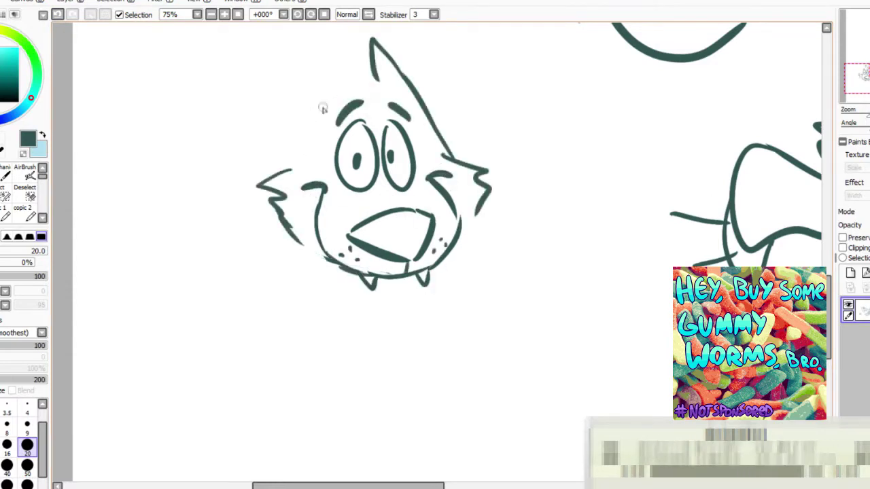
{"action": "left_click_drag", "start_coordinate": [325, 107], "coordinate": [365, 81]}
{"action": "left_click_drag", "start_coordinate": [354, 92], "coordinate": [392, 93]}
{"action": "left_click_drag", "start_coordinate": [327, 98], "coordinate": [300, 46]}
{"action": "mouse_move", "coordinate": [300, 46]}
{"action": "left_mouse_down"}
{"action": "mouse_move", "coordinate": [293, 134]}
{"action": "mouse_move", "coordinate": [277, 175]}
{"action": "left_mouse_up"}
{"action": "left_click", "coordinate": [58, 15]}
Draw a large pear-shaped body with sloping shoulders and a round belly below the front-facing head.
{"action": "left_click_drag", "start_coordinate": [296, 238], "coordinate": [272, 288]}
{"action": "left_click_drag", "start_coordinate": [470, 213], "coordinate": [493, 326]}
{"action": "left_click_drag", "start_coordinate": [283, 269], "coordinate": [237, 360]}
{"action": "left_click_drag", "start_coordinate": [263, 294], "coordinate": [245, 424]}
{"action": "left_click_drag", "start_coordinate": [829, 316], "coordinate": [829, 336]}
{"action": "left_click_drag", "start_coordinate": [233, 300], "coordinate": [367, 373]}
{"action": "left_click_drag", "start_coordinate": [358, 366], "coordinate": [495, 280]}
{"action": "left_click_drag", "start_coordinate": [493, 217], "coordinate": [495, 306]}
Draw the left arm hanging over the belly, ending in a small fingered hand.
{"action": "left_click_drag", "start_coordinate": [862, 87], "coordinate": [859, 82]}
{"action": "left_click_drag", "start_coordinate": [357, 225], "coordinate": [367, 322]}
{"action": "left_click_drag", "start_coordinate": [328, 255], "coordinate": [350, 338]}
{"action": "left_click_drag", "start_coordinate": [367, 322], "coordinate": [368, 345]}
{"action": "left_click_drag", "start_coordinate": [368, 346], "coordinate": [347, 364]}
Draw the matching right arm and hand, and add a jagged fur tuft on the chest.
{"action": "left_click_drag", "start_coordinate": [496, 244], "coordinate": [494, 333]}
{"action": "left_click_drag", "start_coordinate": [522, 248], "coordinate": [504, 338]}
{"action": "mouse_move", "coordinate": [486, 328]}
{"action": "left_mouse_down"}
{"action": "mouse_move", "coordinate": [497, 354]}
{"action": "mouse_move", "coordinate": [515, 337]}
{"action": "left_mouse_up"}
{"action": "mouse_move", "coordinate": [444, 259]}
{"action": "left_mouse_down"}
{"action": "mouse_move", "coordinate": [449, 305]}
{"action": "mouse_move", "coordinate": [428, 297]}
{"action": "left_mouse_up"}
Draw a pair of shorts with an arched gap between the legs below the belly.
{"action": "left_click_drag", "start_coordinate": [862, 83], "coordinate": [865, 89]}
{"action": "mouse_move", "coordinate": [291, 310]}
{"action": "left_mouse_down"}
{"action": "mouse_move", "coordinate": [275, 359]}
{"action": "mouse_move", "coordinate": [368, 386]}
{"action": "left_mouse_up"}
{"action": "left_click_drag", "start_coordinate": [371, 383], "coordinate": [438, 381]}
{"action": "left_click_drag", "start_coordinate": [474, 319], "coordinate": [503, 372]}
{"action": "left_click_drag", "start_coordinate": [503, 373], "coordinate": [437, 378]}
Draw short legs with outward-pointing toed feet below both legs of the shorts.
{"action": "left_click_drag", "start_coordinate": [866, 89], "coordinate": [862, 102]}
{"action": "left_click_drag", "start_coordinate": [371, 142], "coordinate": [382, 181]}
{"action": "left_click_drag", "start_coordinate": [441, 160], "coordinate": [428, 180]}
{"action": "mouse_move", "coordinate": [372, 178]}
{"action": "left_mouse_down"}
{"action": "mouse_move", "coordinate": [367, 217]}
{"action": "mouse_move", "coordinate": [435, 182]}
{"action": "left_mouse_up"}
{"action": "left_click_drag", "start_coordinate": [575, 152], "coordinate": [576, 182]}
{"action": "mouse_move", "coordinate": [577, 178]}
{"action": "left_mouse_down"}
{"action": "mouse_move", "coordinate": [617, 197]}
{"action": "mouse_move", "coordinate": [530, 195]}
{"action": "left_mouse_up"}
{"action": "left_click_drag", "start_coordinate": [526, 158], "coordinate": [532, 178]}
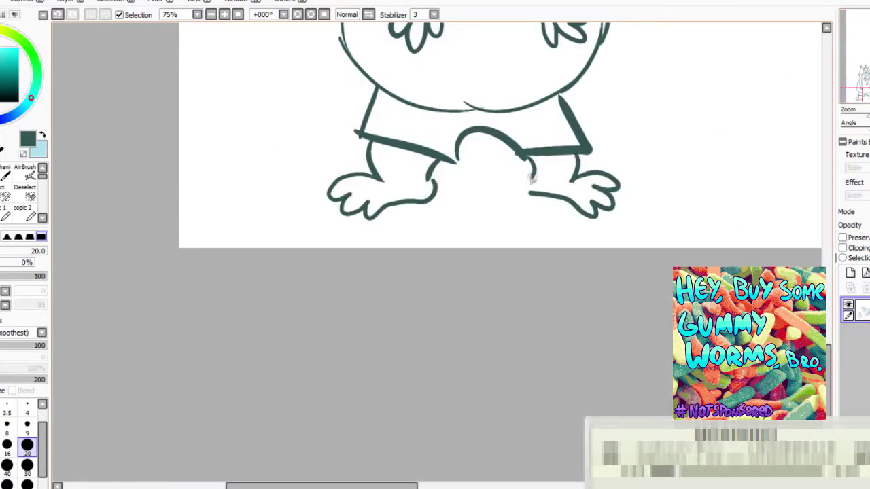
Sketch a small spiky tail on the left side of the big-bellied wolf's body.
{"action": "scroll", "coordinate": [532, 178], "scroll_direction": "up", "scroll_amount": 5}
{"action": "left_click_drag", "start_coordinate": [323, 259], "coordinate": [282, 238]}
{"action": "left_click_drag", "start_coordinate": [282, 238], "coordinate": [318, 272]}
{"action": "left_click_drag", "start_coordinate": [291, 284], "coordinate": [331, 292]}
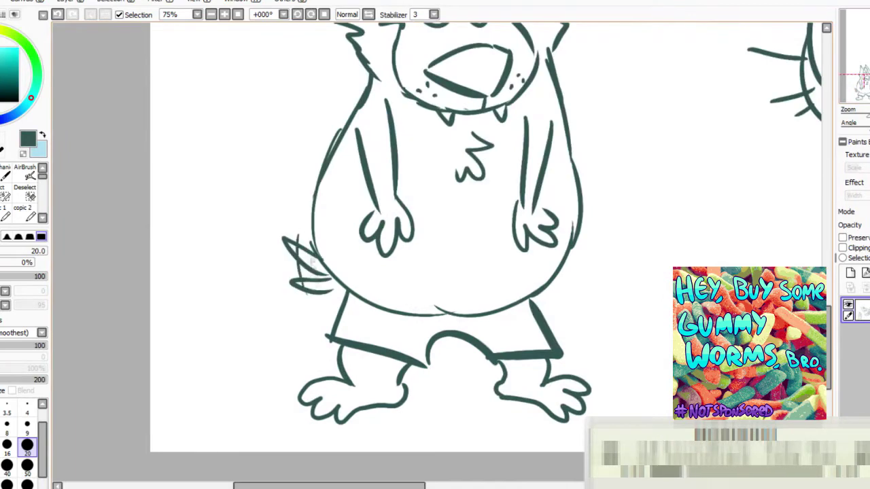
{"action": "left_click_drag", "start_coordinate": [309, 256], "coordinate": [310, 279]}
Erase the hanging right arm and redraw it arching outward from the shoulder with the hand pointing down.
{"action": "left_click_drag", "start_coordinate": [408, 191], "coordinate": [397, 306]}
{"action": "key", "text": "e"}
{"action": "mouse_move", "coordinate": [510, 306]}
{"action": "left_mouse_down"}
{"action": "mouse_move", "coordinate": [521, 368]}
{"action": "mouse_move", "coordinate": [510, 248]}
{"action": "left_mouse_up"}
{"action": "key", "text": "n"}
{"action": "mouse_move", "coordinate": [537, 221]}
{"action": "left_mouse_down"}
{"action": "mouse_move", "coordinate": [528, 224]}
{"action": "mouse_move", "coordinate": [614, 272]}
{"action": "mouse_move", "coordinate": [612, 289]}
{"action": "mouse_move", "coordinate": [639, 299]}
{"action": "left_mouse_up"}
{"action": "left_click_drag", "start_coordinate": [621, 269], "coordinate": [627, 299]}
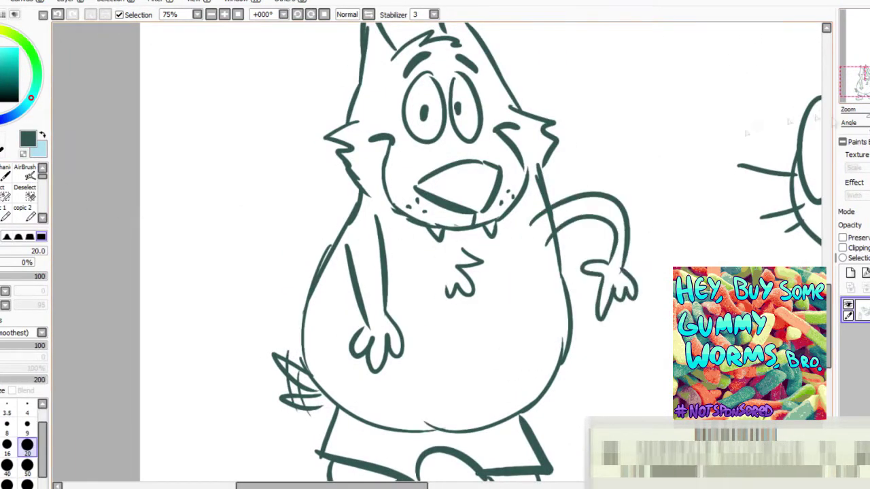
Extend the wolf's smile into a toothy cheek grin and handwrite a caption starting with "Please" beside its head.
{"action": "left_click_drag", "start_coordinate": [381, 142], "coordinate": [392, 217]}
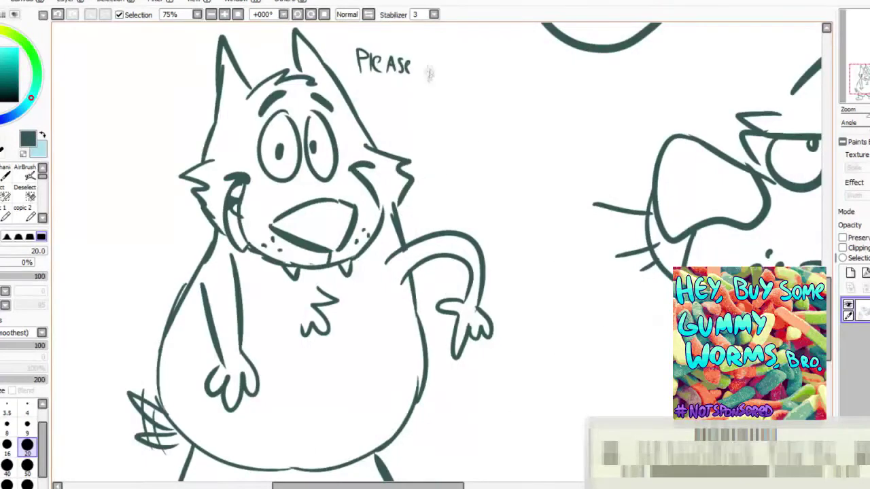
{"action": "mouse_move", "coordinate": [443, 68]}
{"action": "left_mouse_down"}
{"action": "mouse_move", "coordinate": [381, 92]}
{"action": "mouse_move", "coordinate": [419, 102]}
{"action": "mouse_move", "coordinate": [463, 98]}
{"action": "left_mouse_up"}
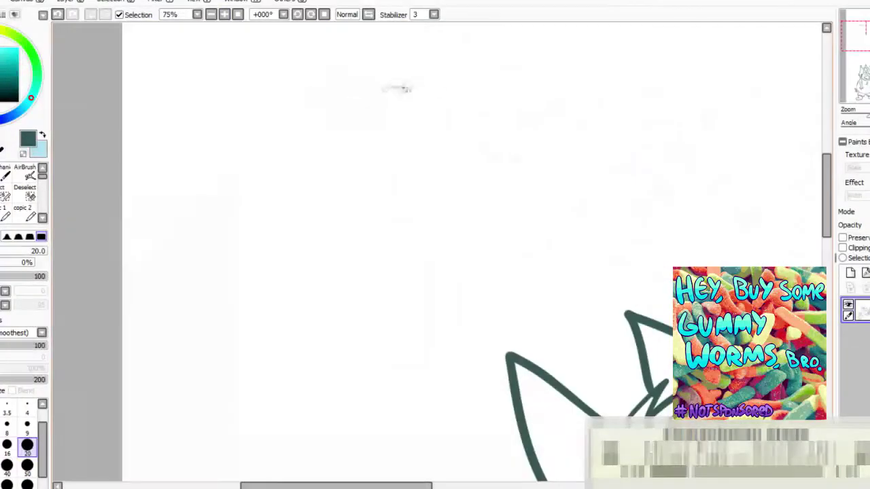
{"action": "left_click_drag", "start_coordinate": [406, 86], "coordinate": [399, 160]}
{"action": "left_click_drag", "start_coordinate": [370, 94], "coordinate": [300, 124]}
{"action": "left_click_drag", "start_coordinate": [416, 79], "coordinate": [429, 99]}
{"action": "mouse_move", "coordinate": [440, 84]}
{"action": "left_mouse_down"}
{"action": "mouse_move", "coordinate": [460, 111]}
{"action": "mouse_move", "coordinate": [511, 136]}
{"action": "left_mouse_up"}
{"action": "left_click_drag", "start_coordinate": [495, 86], "coordinate": [479, 68]}
{"action": "mouse_move", "coordinate": [479, 68]}
{"action": "left_mouse_down"}
{"action": "mouse_move", "coordinate": [438, 61]}
{"action": "mouse_move", "coordinate": [476, 67]}
{"action": "left_mouse_up"}
{"action": "left_click_drag", "start_coordinate": [469, 111], "coordinate": [478, 107]}
{"action": "left_click_drag", "start_coordinate": [464, 115], "coordinate": [407, 161]}
{"action": "left_click_drag", "start_coordinate": [352, 168], "coordinate": [391, 181]}
{"action": "mouse_move", "coordinate": [512, 134]}
{"action": "left_mouse_down"}
{"action": "mouse_move", "coordinate": [483, 261]}
{"action": "mouse_move", "coordinate": [486, 208]}
{"action": "left_mouse_up"}
{"action": "key", "text": "ctrl+z"}
{"action": "key", "text": "ctrl+z"}
{"action": "left_click_drag", "start_coordinate": [514, 139], "coordinate": [464, 214]}
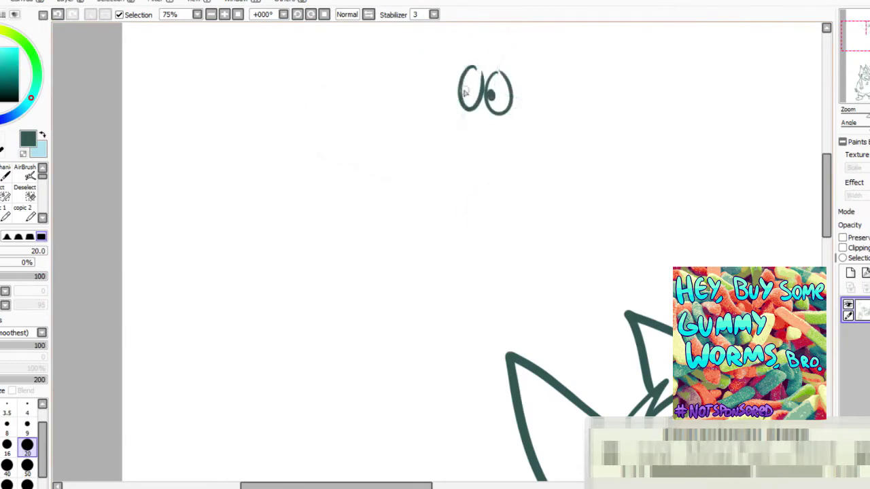
Draw a large round nose, curved muzzle, toothy grin and jagged cheek fur around the new pair of eyes.
{"action": "left_click_drag", "start_coordinate": [454, 93], "coordinate": [394, 103]}
{"action": "mouse_move", "coordinate": [395, 103]}
{"action": "left_mouse_down"}
{"action": "mouse_move", "coordinate": [432, 181]}
{"action": "mouse_move", "coordinate": [520, 84]}
{"action": "left_mouse_up"}
{"action": "mouse_move", "coordinate": [516, 83]}
{"action": "left_mouse_down"}
{"action": "mouse_move", "coordinate": [536, 81]}
{"action": "mouse_move", "coordinate": [500, 169]}
{"action": "left_mouse_up"}
{"action": "left_click_drag", "start_coordinate": [522, 89], "coordinate": [516, 129]}
{"action": "left_click_drag", "start_coordinate": [408, 104], "coordinate": [378, 145]}
{"action": "left_click_drag", "start_coordinate": [542, 67], "coordinate": [584, 95]}
{"action": "left_click_drag", "start_coordinate": [583, 95], "coordinate": [554, 133]}
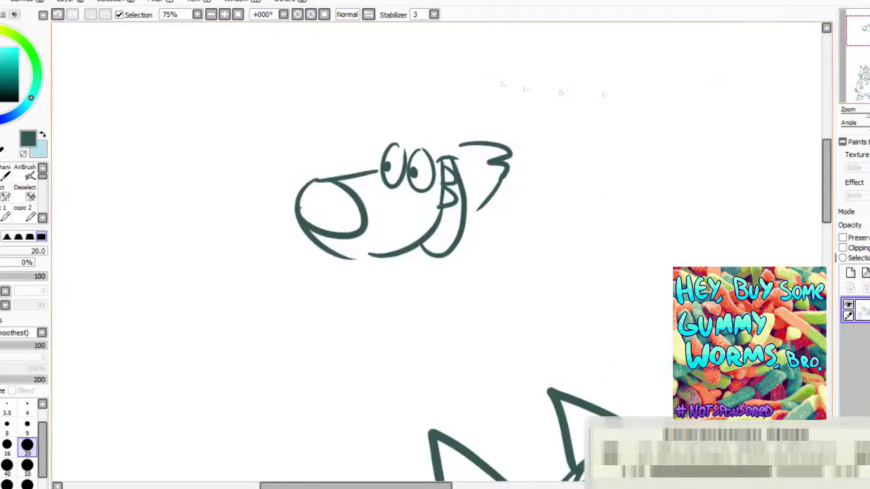
Add pointed ears, a small hair tuft and far-side cheek fur to the sideways-glancing wolf head.
{"action": "left_click_drag", "start_coordinate": [446, 132], "coordinate": [462, 143]}
{"action": "left_click_drag", "start_coordinate": [403, 128], "coordinate": [439, 135]}
{"action": "left_click_drag", "start_coordinate": [379, 150], "coordinate": [360, 162]}
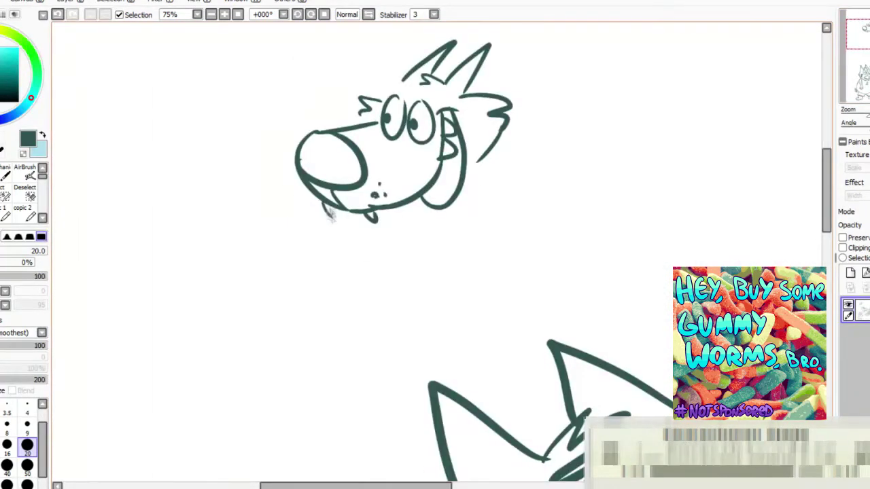
Draw the sloping back line and the near arm reaching forward with a paw.
{"action": "left_click_drag", "start_coordinate": [479, 161], "coordinate": [558, 245]}
{"action": "mouse_move", "coordinate": [483, 199]}
{"action": "left_mouse_down"}
{"action": "mouse_move", "coordinate": [388, 267]}
{"action": "mouse_move", "coordinate": [349, 268]}
{"action": "mouse_move", "coordinate": [373, 285]}
{"action": "left_mouse_up"}
{"action": "left_click_drag", "start_coordinate": [504, 223], "coordinate": [415, 270]}
Draw the wolf's lower back and a raised bushy tail with a jagged base.
{"action": "left_click_drag", "start_coordinate": [546, 233], "coordinate": [572, 285]}
{"action": "mouse_move", "coordinate": [578, 284]}
{"action": "left_mouse_down"}
{"action": "mouse_move", "coordinate": [603, 284]}
{"action": "mouse_move", "coordinate": [619, 240]}
{"action": "left_mouse_up"}
{"action": "mouse_move", "coordinate": [619, 233]}
{"action": "left_mouse_down"}
{"action": "mouse_move", "coordinate": [601, 140]}
{"action": "mouse_move", "coordinate": [559, 244]}
{"action": "left_mouse_up"}
Draw the chest contour with a small fur tuft, and the far arm reaching forward with its paw.
{"action": "left_click_drag", "start_coordinate": [385, 215], "coordinate": [395, 243]}
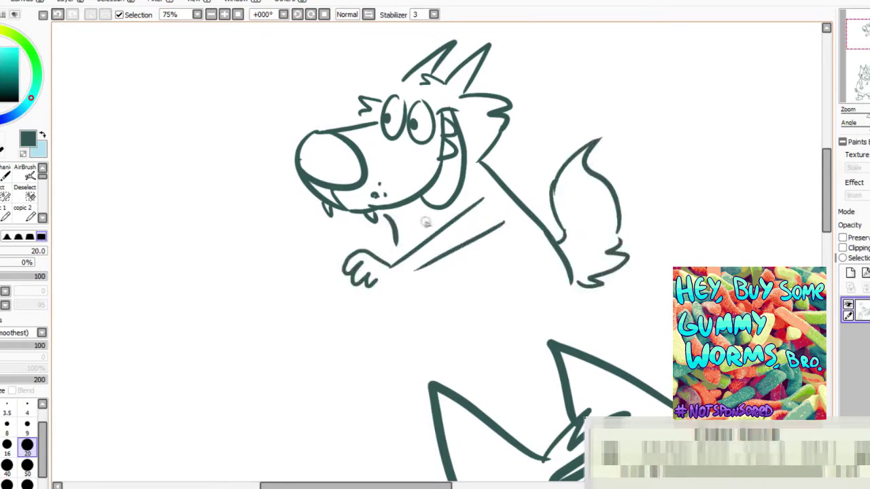
{"action": "left_click_drag", "start_coordinate": [427, 217], "coordinate": [416, 238]}
{"action": "mouse_move", "coordinate": [311, 239]}
{"action": "left_mouse_down"}
{"action": "mouse_move", "coordinate": [299, 271]}
{"action": "mouse_move", "coordinate": [340, 274]}
{"action": "left_mouse_up"}
{"action": "left_click_drag", "start_coordinate": [321, 244], "coordinate": [372, 223]}
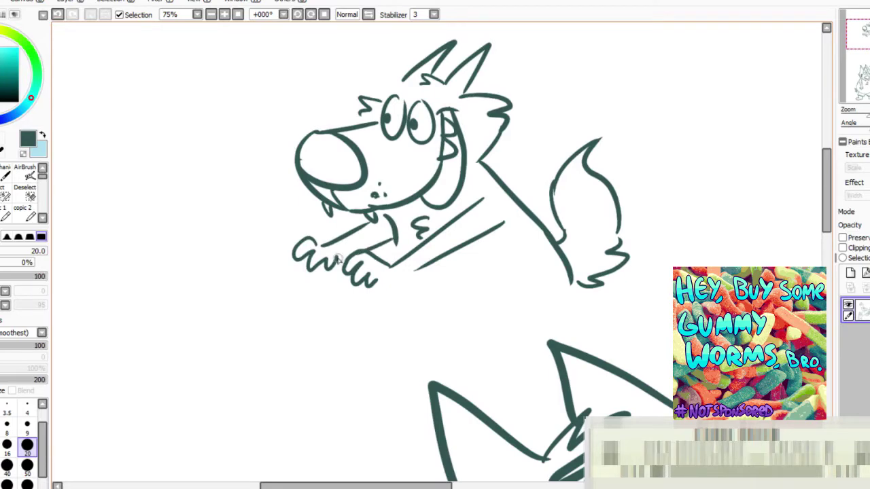
Draw a gridded keyboard under the wolf's paws, a monitor on a round stand, and the cable linking them.
{"action": "mouse_move", "coordinate": [285, 239]}
{"action": "left_mouse_down"}
{"action": "mouse_move", "coordinate": [384, 285]}
{"action": "mouse_move", "coordinate": [357, 292]}
{"action": "left_mouse_up"}
{"action": "left_click_drag", "start_coordinate": [230, 182], "coordinate": [293, 222]}
{"action": "left_click_drag", "start_coordinate": [231, 254], "coordinate": [310, 287]}
{"action": "mouse_move", "coordinate": [311, 285]}
{"action": "left_mouse_down"}
{"action": "mouse_move", "coordinate": [318, 214]}
{"action": "mouse_move", "coordinate": [224, 183]}
{"action": "left_mouse_up"}
{"action": "mouse_move", "coordinate": [234, 183]}
{"action": "left_mouse_down"}
{"action": "mouse_move", "coordinate": [228, 243]}
{"action": "mouse_move", "coordinate": [258, 302]}
{"action": "left_mouse_up"}
{"action": "mouse_move", "coordinate": [278, 248]}
{"action": "left_mouse_down"}
{"action": "mouse_move", "coordinate": [270, 307]}
{"action": "mouse_move", "coordinate": [295, 317]}
{"action": "left_mouse_up"}
{"action": "left_click_drag", "start_coordinate": [255, 288], "coordinate": [298, 321]}
{"action": "left_click", "coordinate": [2, 195]}
{"action": "mouse_move", "coordinate": [270, 265]}
{"action": "left_mouse_down"}
{"action": "mouse_move", "coordinate": [269, 300]}
{"action": "mouse_move", "coordinate": [380, 324]}
{"action": "left_mouse_up"}
{"action": "key", "text": "n"}
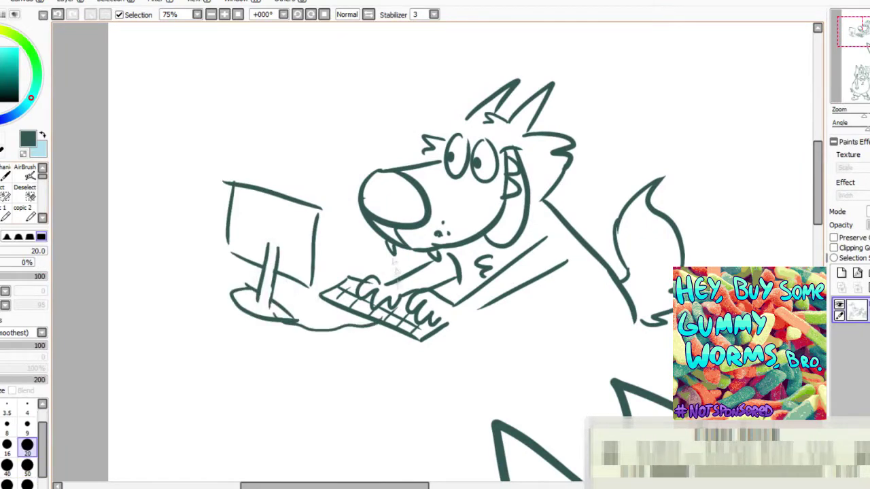
Add a speech bubble with a lightning-bolt tail above the monitor, lettered "LMAO YOU FUCKIN SUCK".
{"action": "left_click_drag", "start_coordinate": [247, 117], "coordinate": [249, 171]}
{"action": "left_click_drag", "start_coordinate": [251, 170], "coordinate": [265, 116]}
{"action": "left_click_drag", "start_coordinate": [246, 81], "coordinate": [265, 149]}
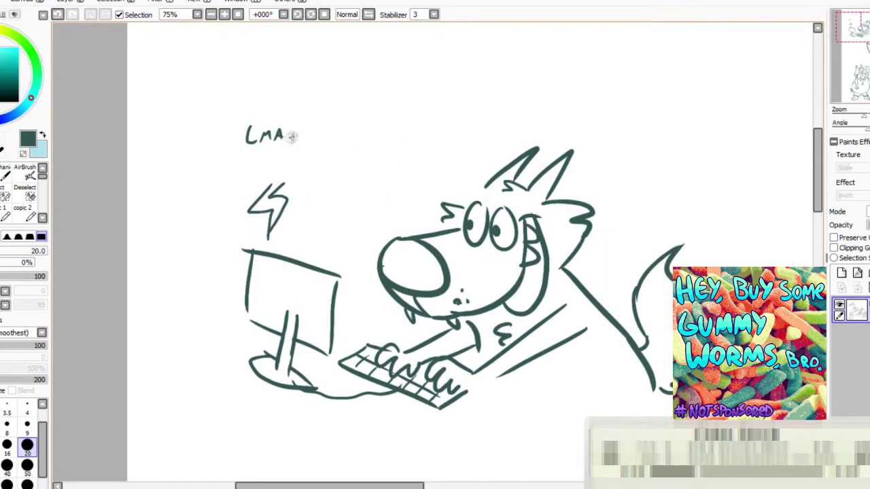
{"action": "left_click_drag", "start_coordinate": [307, 156], "coordinate": [347, 163]}
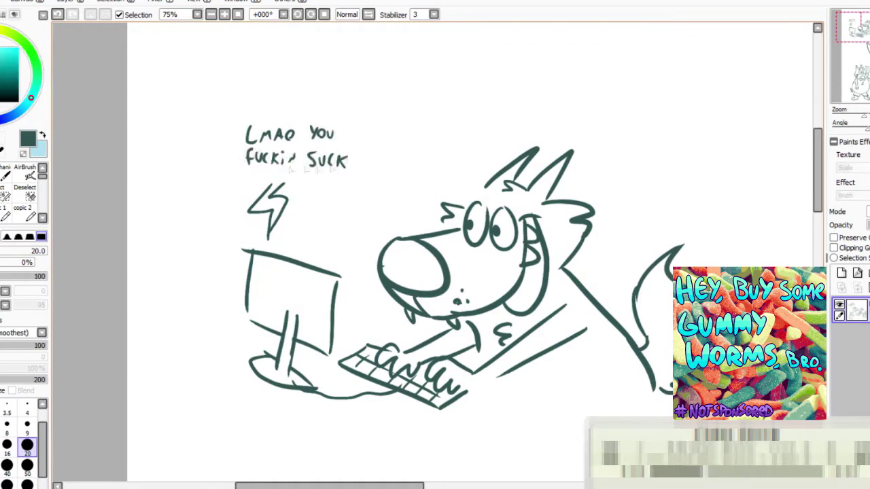
{"action": "left_click_drag", "start_coordinate": [268, 174], "coordinate": [368, 171]}
{"action": "left_click_drag", "start_coordinate": [339, 127], "coordinate": [338, 148]}
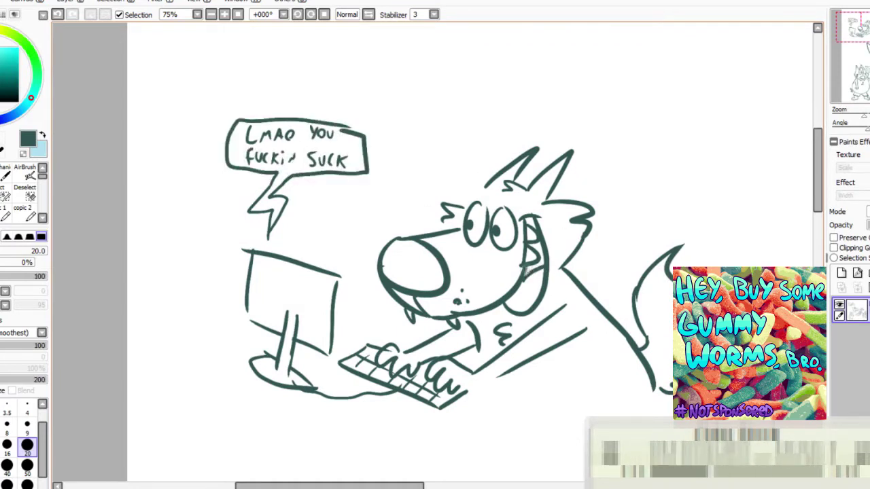
Fill the wolf's mouth interior dark around the teeth and extend the near forearm to the wrist.
{"action": "left_click_drag", "start_coordinate": [532, 222], "coordinate": [531, 226]}
{"action": "mouse_move", "coordinate": [531, 226]}
{"action": "left_mouse_down"}
{"action": "mouse_move", "coordinate": [544, 167]}
{"action": "mouse_move", "coordinate": [501, 109]}
{"action": "left_mouse_up"}
{"action": "mouse_move", "coordinate": [440, 273]}
{"action": "left_mouse_down"}
{"action": "mouse_move", "coordinate": [470, 262]}
{"action": "mouse_move", "coordinate": [501, 357]}
{"action": "left_mouse_up"}
Draw a speech bubble above the wolf's head, lettered "I'M PLAYING RUNESCAPE".
{"action": "left_click_drag", "start_coordinate": [591, 142], "coordinate": [620, 158]}
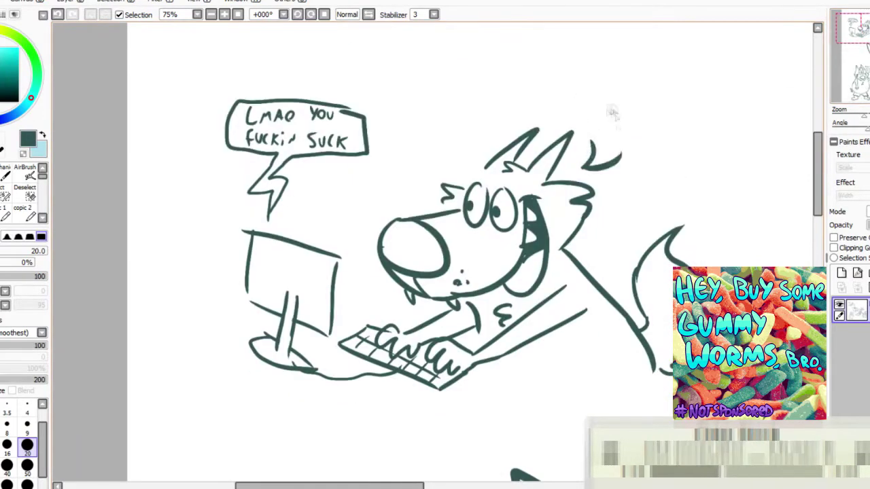
{"action": "mouse_move", "coordinate": [603, 95]}
{"action": "left_mouse_down"}
{"action": "mouse_move", "coordinate": [689, 87]}
{"action": "mouse_move", "coordinate": [582, 132]}
{"action": "mouse_move", "coordinate": [674, 123]}
{"action": "left_mouse_up"}
{"action": "mouse_move", "coordinate": [620, 157]}
{"action": "left_mouse_down"}
{"action": "mouse_move", "coordinate": [715, 83]}
{"action": "mouse_move", "coordinate": [712, 67]}
{"action": "left_mouse_up"}
{"action": "mouse_move", "coordinate": [591, 144]}
{"action": "left_mouse_down"}
{"action": "mouse_move", "coordinate": [552, 65]}
{"action": "mouse_move", "coordinate": [680, 51]}
{"action": "left_mouse_up"}
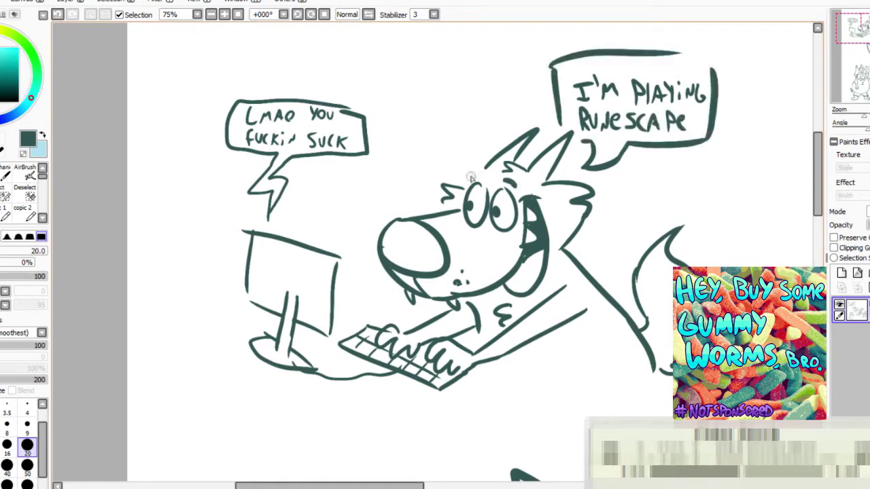
Add the wolf's other eyebrow, then erase and redraw the lightning-bolt tail of the monitor's speech bubble at a smaller size.
{"action": "left_click_drag", "start_coordinate": [471, 176], "coordinate": [486, 173]}
{"action": "key", "text": "e"}
{"action": "mouse_move", "coordinate": [285, 163]}
{"action": "left_mouse_down"}
{"action": "mouse_move", "coordinate": [271, 219]}
{"action": "mouse_move", "coordinate": [273, 208]}
{"action": "left_mouse_up"}
{"action": "key", "text": "n"}
{"action": "left_click_drag", "start_coordinate": [290, 158], "coordinate": [295, 178]}
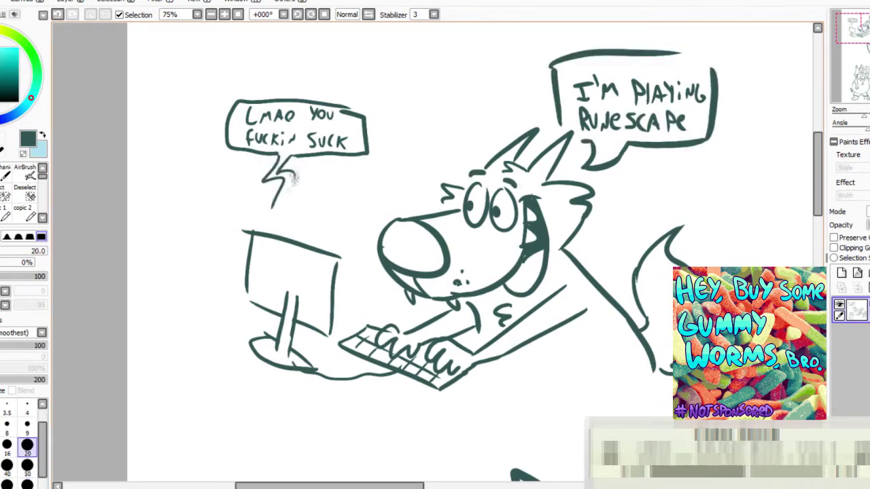
Draw the desk edge running from the monitor past the keyboard, and the wolf's chest line.
{"action": "left_click_drag", "start_coordinate": [340, 299], "coordinate": [262, 195]}
{"action": "left_click_drag", "start_coordinate": [257, 196], "coordinate": [310, 218]}
{"action": "left_click_drag", "start_coordinate": [399, 263], "coordinate": [436, 281]}
{"action": "left_click_drag", "start_coordinate": [400, 223], "coordinate": [395, 250]}
Draw the wolf's rounded back contour near the tail and erase the overlapping lines.
{"action": "mouse_move", "coordinate": [518, 154]}
{"action": "left_mouse_down"}
{"action": "mouse_move", "coordinate": [530, 159]}
{"action": "mouse_move", "coordinate": [501, 201]}
{"action": "mouse_move", "coordinate": [566, 228]}
{"action": "mouse_move", "coordinate": [543, 274]}
{"action": "left_mouse_up"}
{"action": "key", "text": "e"}
{"action": "left_click_drag", "start_coordinate": [540, 224], "coordinate": [545, 261]}
{"action": "mouse_move", "coordinate": [564, 272]}
{"action": "left_mouse_down"}
{"action": "mouse_move", "coordinate": [545, 165]}
{"action": "mouse_move", "coordinate": [538, 240]}
{"action": "left_mouse_up"}
{"action": "key", "text": "n"}
{"action": "left_click_drag", "start_coordinate": [535, 168], "coordinate": [539, 191]}
Complete the seated wolf's lower body with a bent leg and clawed foot beside the desk's side edge.
{"action": "left_click_drag", "start_coordinate": [462, 210], "coordinate": [539, 259]}
{"action": "mouse_move", "coordinate": [469, 264]}
{"action": "left_mouse_down"}
{"action": "mouse_move", "coordinate": [542, 285]}
{"action": "mouse_move", "coordinate": [423, 345]}
{"action": "left_mouse_up"}
{"action": "mouse_move", "coordinate": [568, 254]}
{"action": "left_mouse_down"}
{"action": "mouse_move", "coordinate": [528, 299]}
{"action": "mouse_move", "coordinate": [575, 311]}
{"action": "mouse_move", "coordinate": [545, 408]}
{"action": "left_mouse_up"}
{"action": "left_click", "coordinate": [211, 14]}
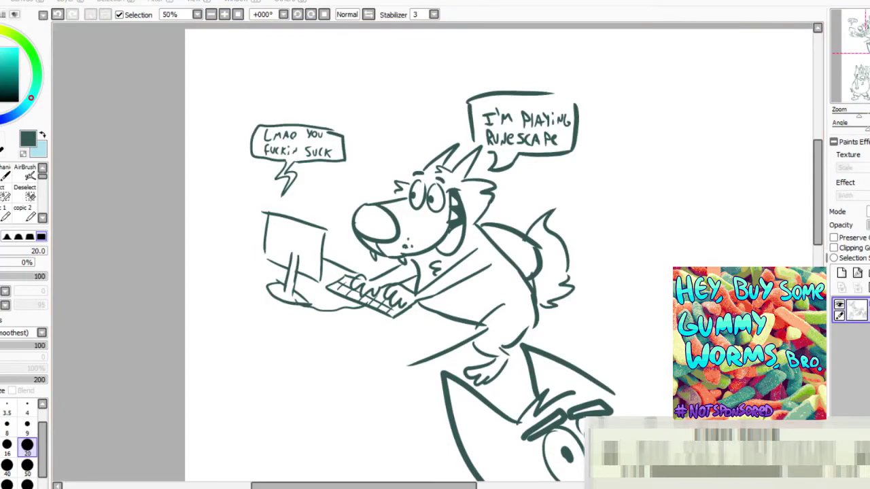
In the empty area beside the computer wolf, sketch a tilted window frame with a double band across its upper part.
{"action": "left_click", "coordinate": [224, 14]}
{"action": "left_click_drag", "start_coordinate": [809, 120], "coordinate": [403, 101]}
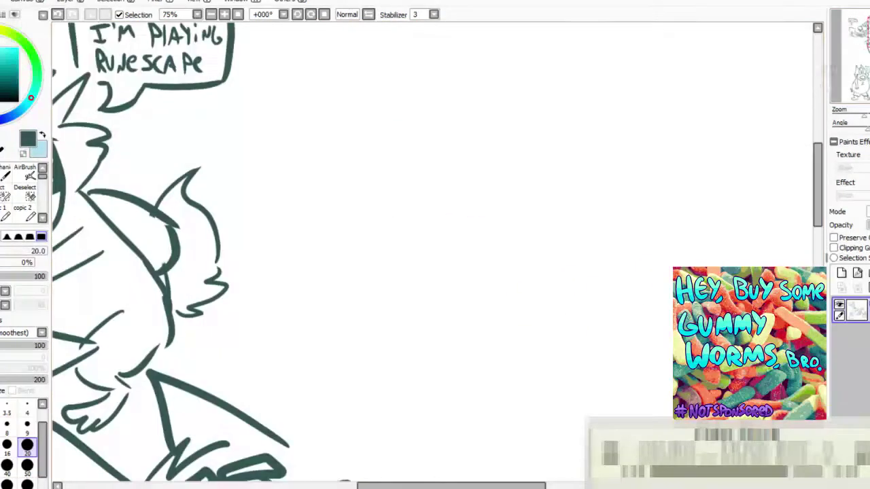
{"action": "left_click_drag", "start_coordinate": [345, 91], "coordinate": [400, 255]}
{"action": "left_click_drag", "start_coordinate": [333, 100], "coordinate": [517, 69]}
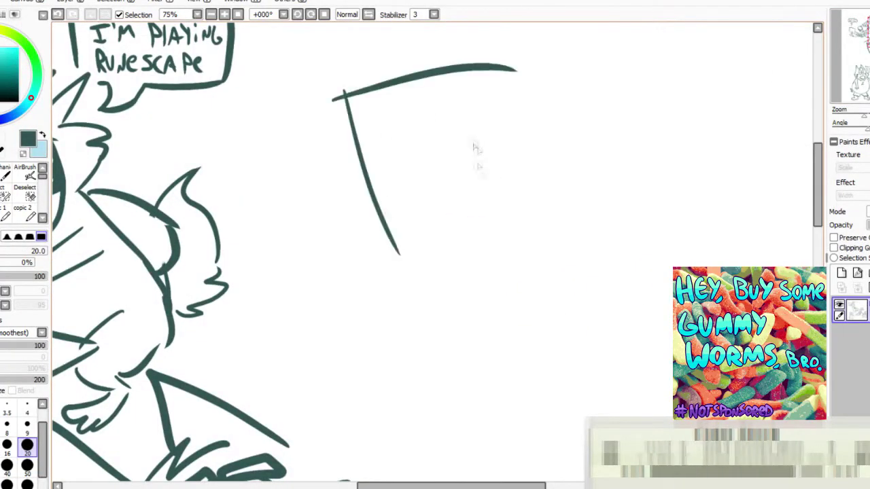
{"action": "left_click_drag", "start_coordinate": [353, 138], "coordinate": [505, 106]}
{"action": "left_click_drag", "start_coordinate": [505, 68], "coordinate": [511, 105]}
{"action": "left_click_drag", "start_coordinate": [352, 122], "coordinate": [505, 89]}
Draw a worried wolf face in the window with round eyes, raised brows, a long muzzle, fangs and a frowning mouth.
{"action": "left_click_drag", "start_coordinate": [435, 169], "coordinate": [432, 170]}
{"action": "mouse_move", "coordinate": [449, 158]}
{"action": "left_mouse_down"}
{"action": "mouse_move", "coordinate": [442, 163]}
{"action": "mouse_move", "coordinate": [551, 121]}
{"action": "mouse_move", "coordinate": [554, 158]}
{"action": "left_mouse_up"}
{"action": "left_click_drag", "start_coordinate": [432, 230], "coordinate": [570, 144]}
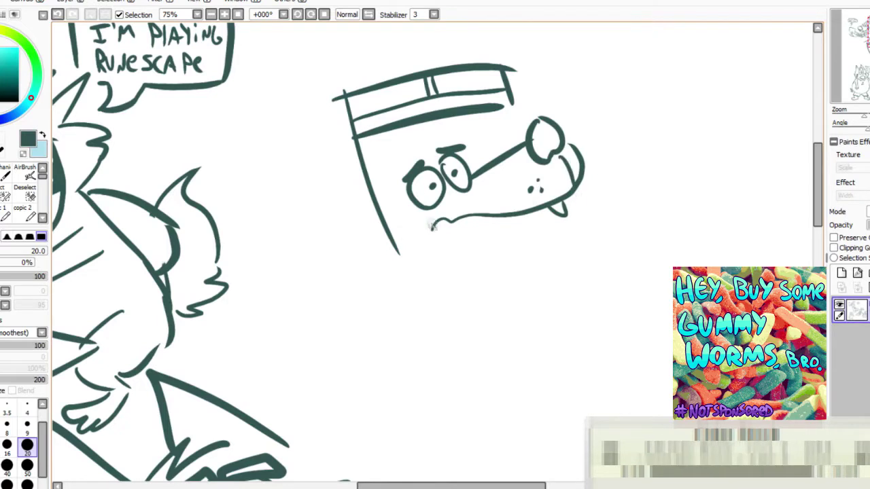
Add the ear, hair tuft and cheek fur to the worried wolf, and extend the window's far side to the muzzle.
{"action": "left_click_drag", "start_coordinate": [407, 205], "coordinate": [414, 233]}
{"action": "mouse_move", "coordinate": [412, 164]}
{"action": "left_mouse_down"}
{"action": "mouse_move", "coordinate": [368, 141]}
{"action": "mouse_move", "coordinate": [400, 185]}
{"action": "left_mouse_up"}
{"action": "left_click_drag", "start_coordinate": [414, 162], "coordinate": [431, 143]}
{"action": "left_click_drag", "start_coordinate": [472, 163], "coordinate": [491, 158]}
{"action": "left_click_drag", "start_coordinate": [510, 99], "coordinate": [525, 143]}
Draw the slanted window sill, close the frame below the muzzle, and add the wolf's neck and chest contours.
{"action": "mouse_move", "coordinate": [402, 250]}
{"action": "left_mouse_down"}
{"action": "mouse_move", "coordinate": [421, 292]}
{"action": "mouse_move", "coordinate": [575, 231]}
{"action": "left_mouse_up"}
{"action": "left_click_drag", "start_coordinate": [552, 208], "coordinate": [557, 239]}
{"action": "left_click_drag", "start_coordinate": [401, 308], "coordinate": [590, 231]}
{"action": "left_click_drag", "start_coordinate": [408, 235], "coordinate": [416, 269]}
{"action": "key", "text": "ctrl+z"}
{"action": "left_click_drag", "start_coordinate": [520, 221], "coordinate": [454, 249]}
{"action": "key", "text": "ctrl+z"}
{"action": "left_click_drag", "start_coordinate": [465, 238], "coordinate": [468, 259]}
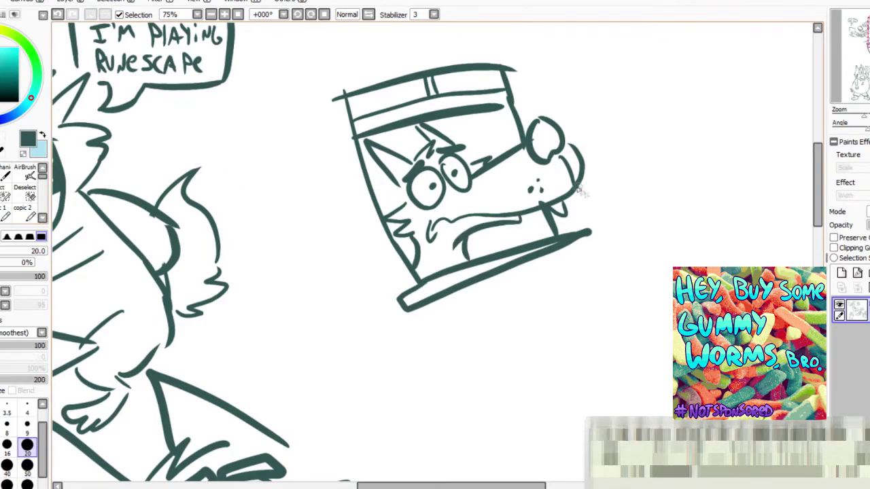
Create a new layer beneath the line art and shade the window areas around the wolf in grey-teal.
{"action": "left_click_drag", "start_coordinate": [806, 68], "coordinate": [738, 106]}
{"action": "left_click", "coordinate": [842, 272]}
{"action": "left_click_drag", "start_coordinate": [858, 309], "coordinate": [858, 347]}
{"action": "left_click_drag", "start_coordinate": [296, 181], "coordinate": [329, 252]}
{"action": "left_click_drag", "start_coordinate": [308, 208], "coordinate": [328, 250]}
{"action": "mouse_move", "coordinate": [298, 175]}
{"action": "left_mouse_down"}
{"action": "mouse_move", "coordinate": [336, 197]}
{"action": "mouse_move", "coordinate": [348, 181]}
{"action": "mouse_move", "coordinate": [402, 196]}
{"action": "mouse_move", "coordinate": [425, 187]}
{"action": "mouse_move", "coordinate": [440, 155]}
{"action": "mouse_move", "coordinate": [401, 169]}
{"action": "mouse_move", "coordinate": [441, 166]}
{"action": "left_mouse_up"}
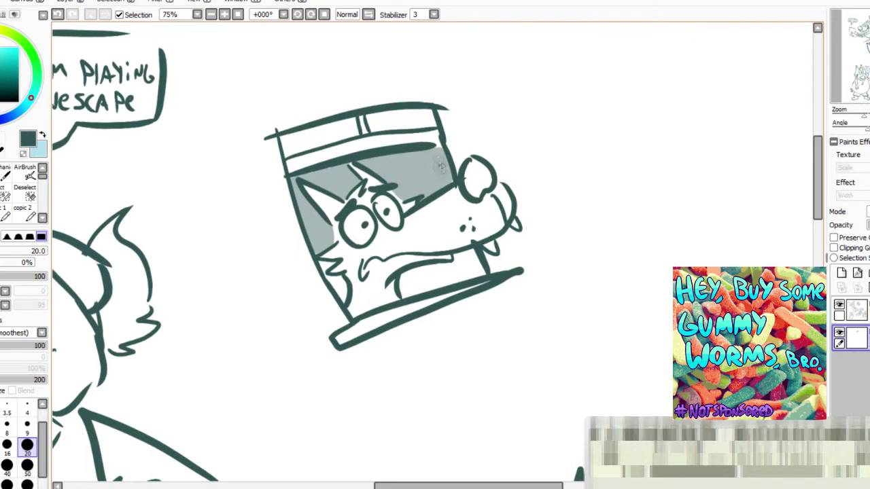
{"action": "mouse_move", "coordinate": [372, 122]}
{"action": "left_mouse_down"}
{"action": "mouse_move", "coordinate": [414, 119]}
{"action": "mouse_move", "coordinate": [302, 146]}
{"action": "mouse_move", "coordinate": [340, 133]}
{"action": "mouse_move", "coordinate": [293, 139]}
{"action": "left_mouse_up"}
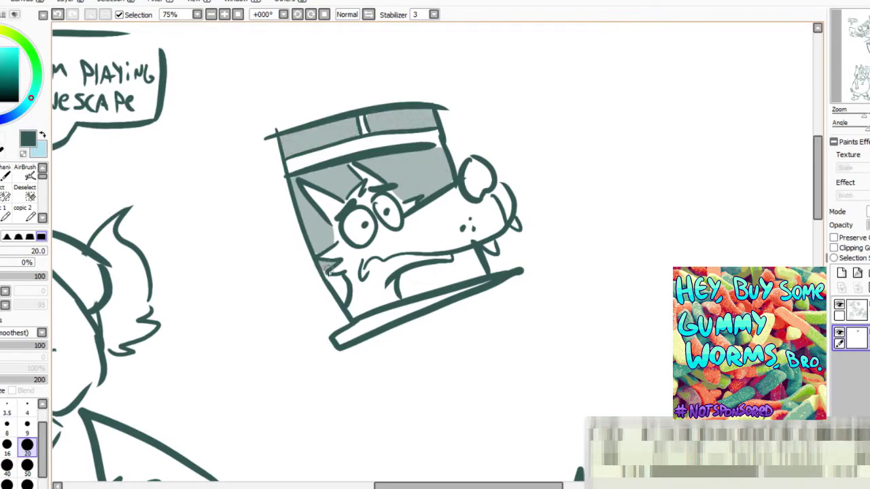
{"action": "mouse_move", "coordinate": [403, 289]}
{"action": "left_mouse_down"}
{"action": "mouse_move", "coordinate": [452, 262]}
{"action": "mouse_move", "coordinate": [412, 291]}
{"action": "mouse_move", "coordinate": [467, 267]}
{"action": "left_mouse_up"}
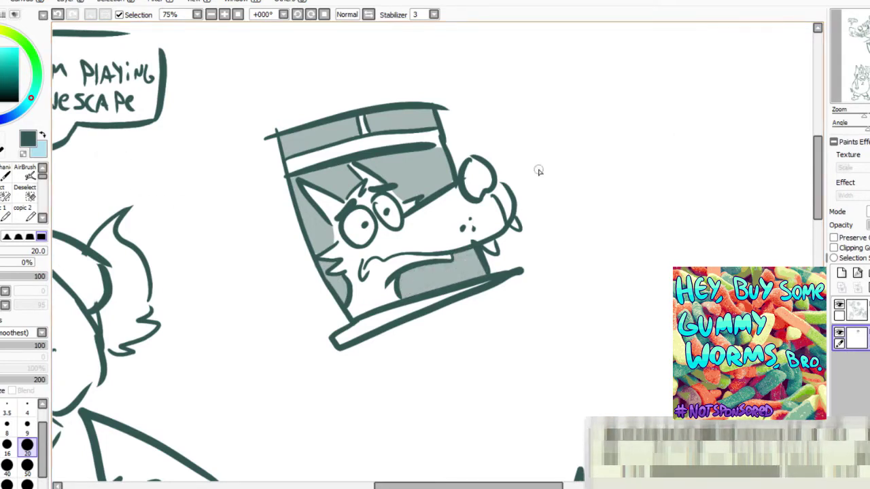
Letter "PLEASE FEED ME..." in grey-teal beside the window wolf's nose.
{"action": "left_click_drag", "start_coordinate": [473, 97], "coordinate": [492, 114]}
{"action": "left_click_drag", "start_coordinate": [495, 102], "coordinate": [529, 109]}
{"action": "left_click_drag", "start_coordinate": [476, 117], "coordinate": [518, 136]}
{"action": "mouse_move", "coordinate": [509, 153]}
{"action": "left_mouse_down"}
{"action": "mouse_move", "coordinate": [534, 160]}
{"action": "mouse_move", "coordinate": [344, 173]}
{"action": "left_mouse_up"}
On the line layer, draw an angry poodle head with curly hair, slanted brows, a ball nose and a snarling toothed mouth.
{"action": "left_click", "coordinate": [857, 310]}
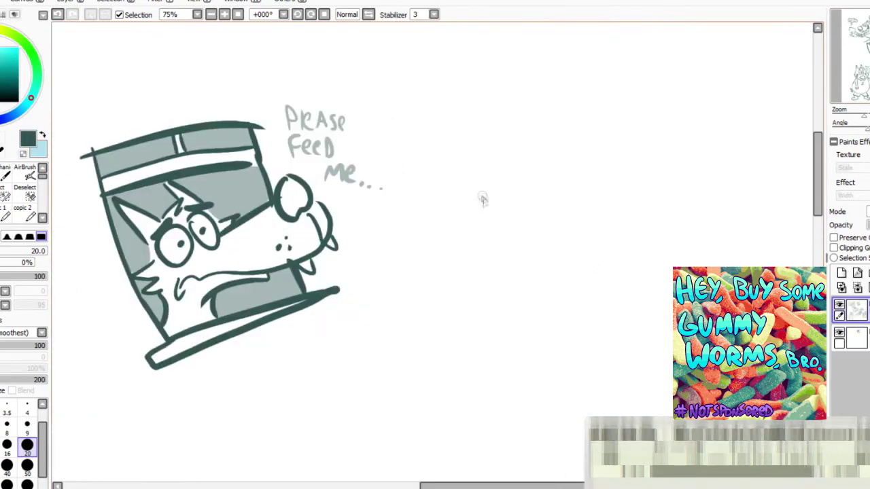
{"action": "left_click_drag", "start_coordinate": [506, 178], "coordinate": [509, 177]}
{"action": "mouse_move", "coordinate": [534, 171]}
{"action": "left_mouse_down"}
{"action": "mouse_move", "coordinate": [552, 204]}
{"action": "mouse_move", "coordinate": [548, 230]}
{"action": "mouse_move", "coordinate": [522, 260]}
{"action": "left_mouse_up"}
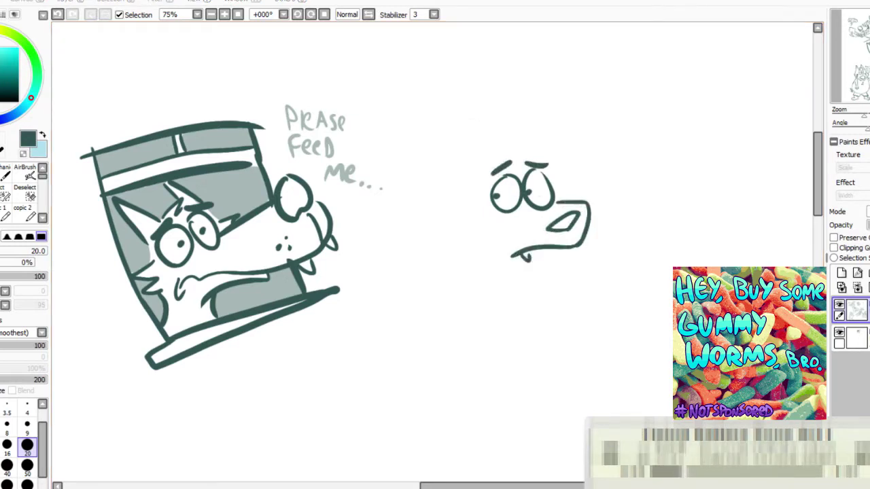
{"action": "left_click_drag", "start_coordinate": [518, 183], "coordinate": [552, 182]}
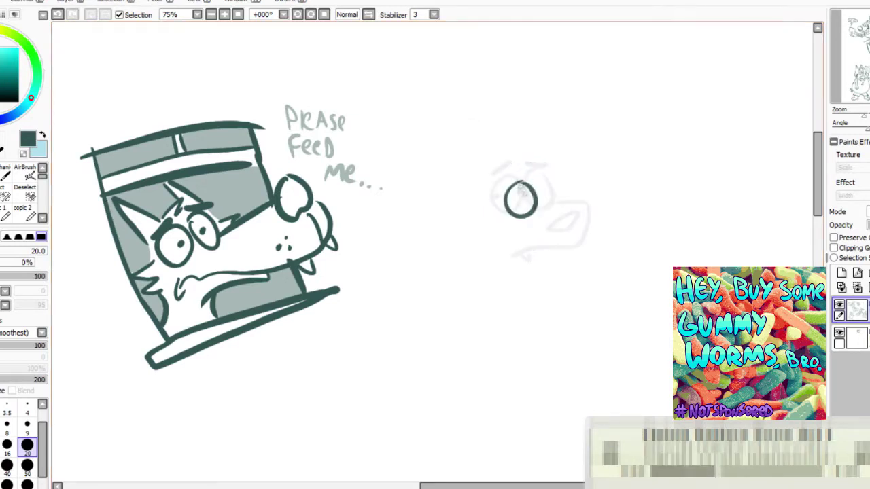
{"action": "left_click_drag", "start_coordinate": [503, 179], "coordinate": [533, 183]}
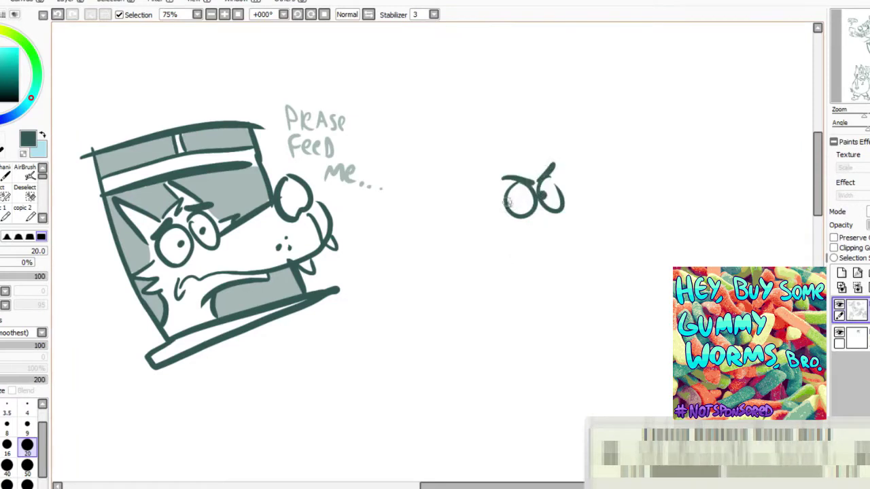
{"action": "mouse_move", "coordinate": [521, 127]}
{"action": "left_mouse_down"}
{"action": "mouse_move", "coordinate": [484, 139]}
{"action": "mouse_move", "coordinate": [488, 198]}
{"action": "mouse_move", "coordinate": [583, 195]}
{"action": "mouse_move", "coordinate": [610, 211]}
{"action": "mouse_move", "coordinate": [552, 231]}
{"action": "left_mouse_up"}
{"action": "left_click_drag", "start_coordinate": [567, 246], "coordinate": [549, 234]}
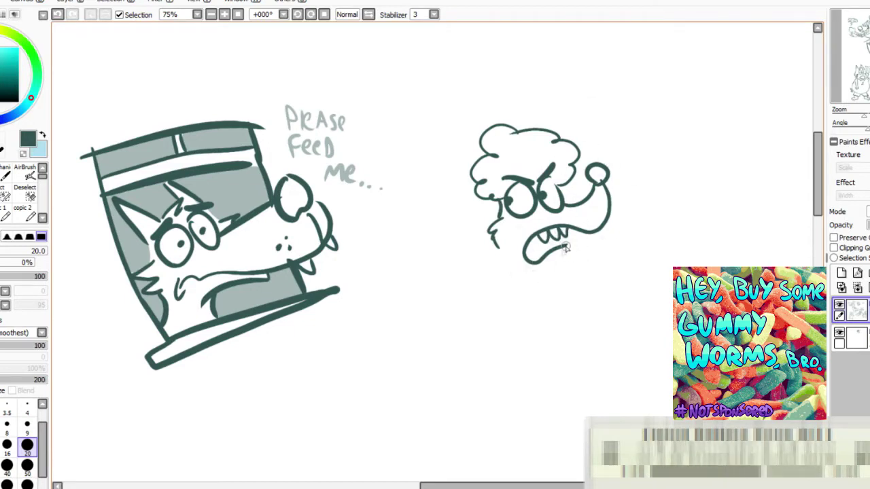
Draw the poodle's neck fur and the near arm bent inward with a gripping hand.
{"action": "key", "text": "ctrl+z"}
{"action": "left_click_drag", "start_coordinate": [467, 304], "coordinate": [510, 274]}
{"action": "mouse_move", "coordinate": [476, 315]}
{"action": "left_mouse_down"}
{"action": "mouse_move", "coordinate": [512, 285]}
{"action": "mouse_move", "coordinate": [510, 275]}
{"action": "mouse_move", "coordinate": [477, 306]}
{"action": "left_mouse_up"}
{"action": "key", "text": "ctrl+z"}
{"action": "key", "text": "ctrl+z"}
{"action": "left_click_drag", "start_coordinate": [473, 306], "coordinate": [498, 319]}
{"action": "left_click_drag", "start_coordinate": [517, 287], "coordinate": [500, 312]}
{"action": "mouse_move", "coordinate": [501, 311]}
{"action": "left_mouse_down"}
{"action": "mouse_move", "coordinate": [528, 297]}
{"action": "mouse_move", "coordinate": [501, 325]}
{"action": "left_mouse_up"}
Draw a bag in the poodle's hands lettered "NACHO TRIANGLE" around a triangle, and add the far arm.
{"action": "left_click_drag", "start_coordinate": [522, 293], "coordinate": [584, 295]}
{"action": "left_click_drag", "start_coordinate": [522, 318], "coordinate": [589, 365]}
{"action": "left_click_drag", "start_coordinate": [579, 294], "coordinate": [589, 361]}
{"action": "left_click_drag", "start_coordinate": [533, 319], "coordinate": [544, 303]}
{"action": "mouse_move", "coordinate": [546, 318]}
{"action": "left_mouse_down"}
{"action": "mouse_move", "coordinate": [555, 315]}
{"action": "mouse_move", "coordinate": [542, 325]}
{"action": "left_mouse_up"}
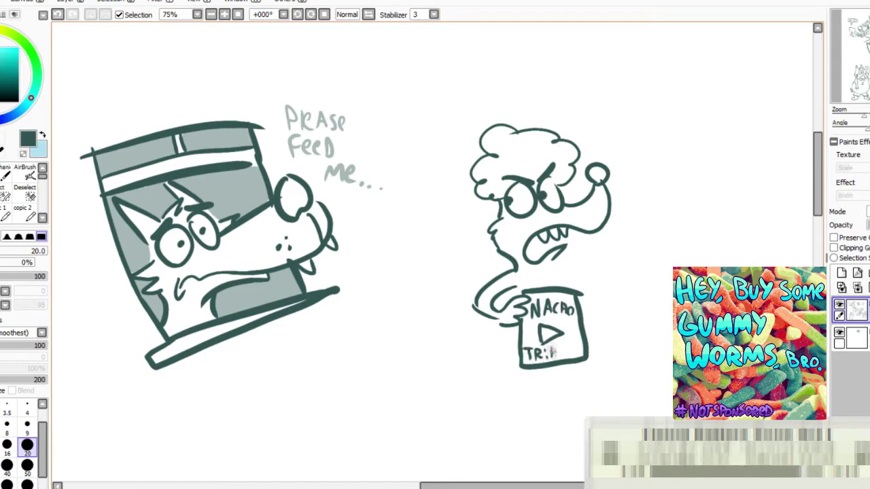
{"action": "left_click_drag", "start_coordinate": [607, 280], "coordinate": [578, 290]}
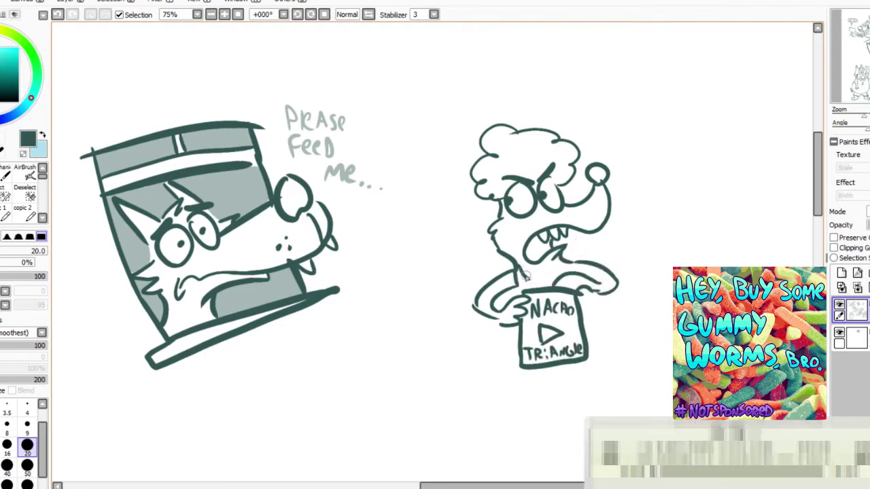
Complete the poodle's body with a pom-pom tail, legs and clawed feet.
{"action": "left_click_drag", "start_coordinate": [502, 349], "coordinate": [460, 331]}
{"action": "mouse_move", "coordinate": [495, 354]}
{"action": "left_mouse_down"}
{"action": "mouse_move", "coordinate": [456, 330]}
{"action": "mouse_move", "coordinate": [465, 333]}
{"action": "left_mouse_up"}
{"action": "left_click_drag", "start_coordinate": [682, 214], "coordinate": [614, 117]}
{"action": "left_click_drag", "start_coordinate": [435, 259], "coordinate": [444, 289]}
{"action": "mouse_move", "coordinate": [443, 288]}
{"action": "left_mouse_down"}
{"action": "mouse_move", "coordinate": [414, 306]}
{"action": "mouse_move", "coordinate": [460, 278]}
{"action": "left_mouse_up"}
{"action": "mouse_move", "coordinate": [490, 271]}
{"action": "left_mouse_down"}
{"action": "mouse_move", "coordinate": [491, 291]}
{"action": "mouse_move", "coordinate": [533, 291]}
{"action": "left_mouse_up"}
{"action": "left_click_drag", "start_coordinate": [514, 267], "coordinate": [533, 291]}
Draw a slanted line below the window sill and a two-door fridge with handles behind the poodle.
{"action": "scroll", "coordinate": [796, 85], "scroll_direction": "up", "scroll_amount": 3}
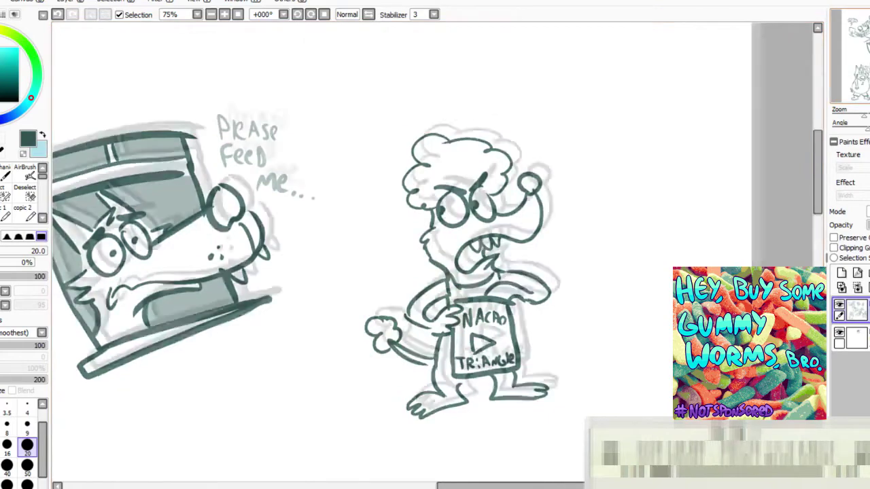
{"action": "left_click_drag", "start_coordinate": [687, 170], "coordinate": [735, 151]}
{"action": "mouse_move", "coordinate": [416, 313]}
{"action": "left_mouse_down"}
{"action": "mouse_move", "coordinate": [488, 278]}
{"action": "mouse_move", "coordinate": [522, 274]}
{"action": "left_mouse_up"}
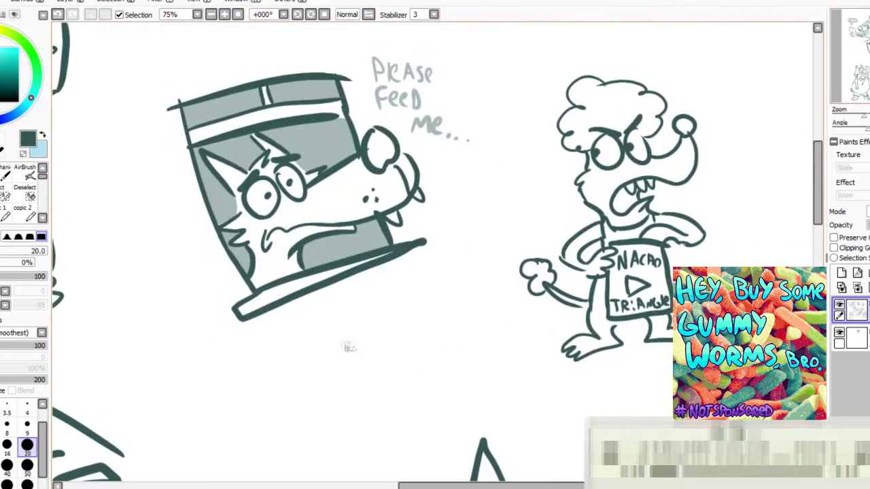
{"action": "left_click_drag", "start_coordinate": [236, 383], "coordinate": [487, 297]}
{"action": "left_click_drag", "start_coordinate": [472, 97], "coordinate": [525, 283]}
{"action": "key", "text": "ctrl+z"}
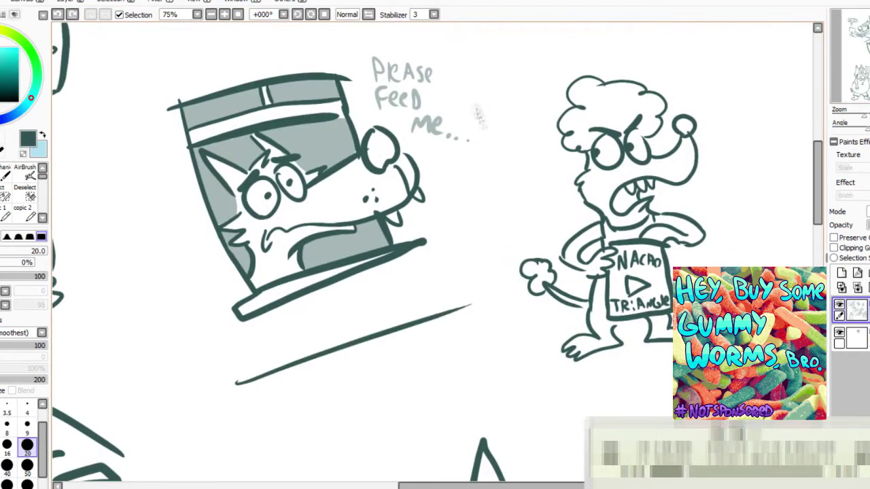
{"action": "left_click_drag", "start_coordinate": [472, 94], "coordinate": [509, 280]}
{"action": "left_click_drag", "start_coordinate": [470, 93], "coordinate": [541, 79]}
{"action": "left_click_drag", "start_coordinate": [496, 182], "coordinate": [559, 165]}
{"action": "left_click_drag", "start_coordinate": [523, 81], "coordinate": [573, 75]}
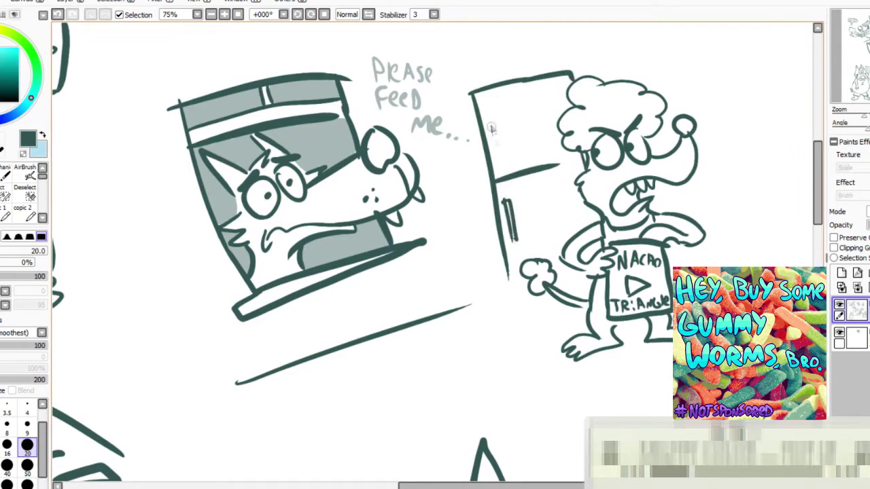
Draw a rounded table with a central post and splayed feet on the far side of the poodle.
{"action": "mouse_move", "coordinate": [763, 204]}
{"action": "left_mouse_down"}
{"action": "mouse_move", "coordinate": [579, 223]}
{"action": "mouse_move", "coordinate": [618, 211]}
{"action": "left_mouse_up"}
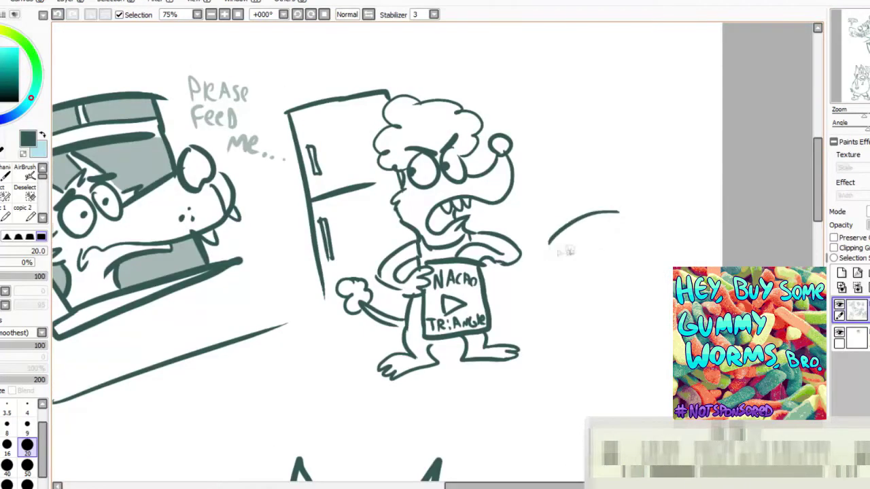
{"action": "left_click_drag", "start_coordinate": [543, 248], "coordinate": [688, 252]}
{"action": "left_click_drag", "start_coordinate": [604, 213], "coordinate": [702, 216]}
{"action": "left_click_drag", "start_coordinate": [544, 249], "coordinate": [674, 264]}
{"action": "mouse_move", "coordinate": [623, 266]}
{"action": "left_mouse_down"}
{"action": "mouse_move", "coordinate": [620, 317]}
{"action": "mouse_move", "coordinate": [634, 319]}
{"action": "left_mouse_up"}
{"action": "left_click_drag", "start_coordinate": [578, 314], "coordinate": [619, 321]}
{"action": "mouse_move", "coordinate": [620, 322]}
{"action": "left_mouse_down"}
{"action": "mouse_move", "coordinate": [583, 350]}
{"action": "mouse_move", "coordinate": [663, 314]}
{"action": "left_mouse_up"}
{"action": "left_click_drag", "start_coordinate": [635, 325], "coordinate": [664, 336]}
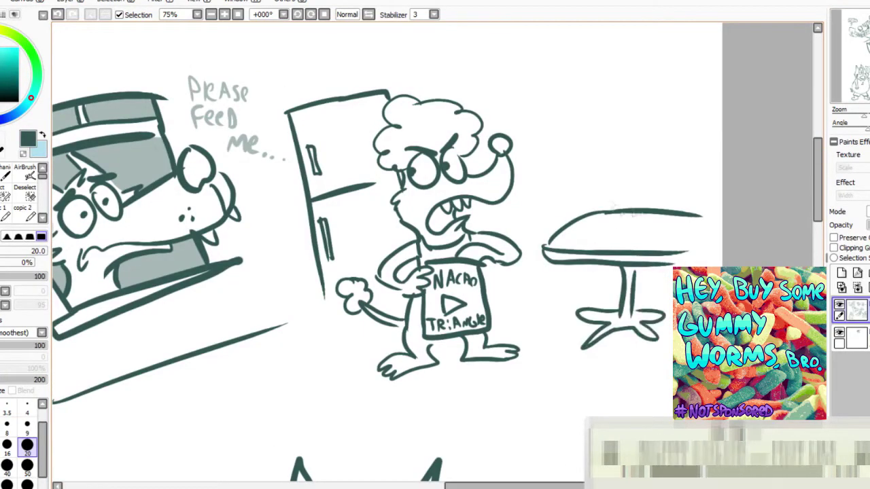
{"action": "left_click_drag", "start_coordinate": [642, 225], "coordinate": [632, 223]}
{"action": "left_click_drag", "start_coordinate": [531, 42], "coordinate": [714, 111]}
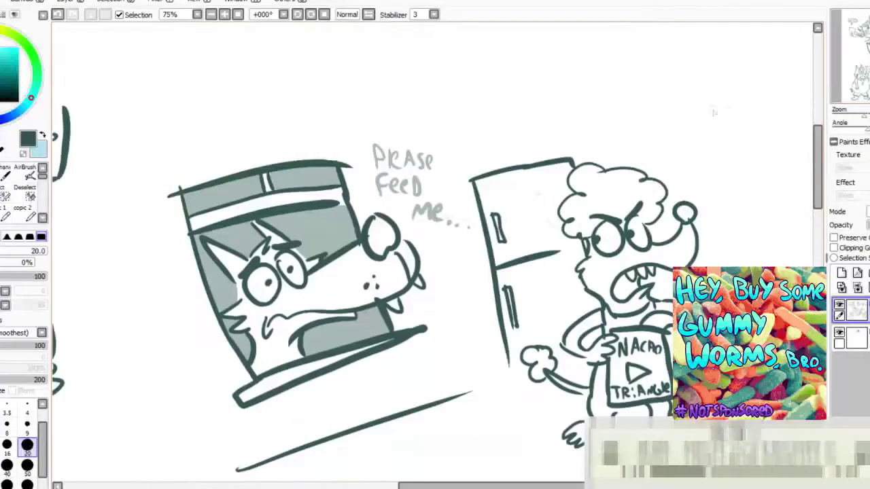
{"action": "left_click", "coordinate": [856, 337]}
{"action": "mouse_move", "coordinate": [364, 197]}
{"action": "left_mouse_down"}
{"action": "mouse_move", "coordinate": [388, 214]}
{"action": "mouse_move", "coordinate": [479, 238]}
{"action": "mouse_move", "coordinate": [393, 153]}
{"action": "left_mouse_up"}
{"action": "left_click_drag", "start_coordinate": [782, 115], "coordinate": [735, 12]}
{"action": "left_click_drag", "start_coordinate": [476, 102], "coordinate": [696, 196]}
{"action": "scroll", "coordinate": [435, 251], "scroll_direction": "down", "scroll_amount": 3}
{"action": "left_click_drag", "start_coordinate": [435, 306], "coordinate": [429, 150]}
{"action": "scroll", "coordinate": [435, 251], "scroll_direction": "up", "scroll_amount": 3}
{"action": "left_click", "coordinate": [855, 310]}
{"action": "mouse_move", "coordinate": [351, 103]}
{"action": "left_mouse_down"}
{"action": "mouse_move", "coordinate": [356, 86]}
{"action": "mouse_move", "coordinate": [345, 91]}
{"action": "mouse_move", "coordinate": [364, 124]}
{"action": "mouse_move", "coordinate": [341, 114]}
{"action": "left_mouse_up"}
{"action": "key", "text": "ctrl+z"}
{"action": "key", "text": "ctrl+z"}
Draw a nerdy face with round glasses, a dark temple band, a ball-nosed muzzle and protruding teeth with braces.
{"action": "left_click_drag", "start_coordinate": [328, 125], "coordinate": [293, 124]}
{"action": "left_click_drag", "start_coordinate": [414, 128], "coordinate": [448, 86]}
{"action": "mouse_move", "coordinate": [310, 179]}
{"action": "left_mouse_down"}
{"action": "mouse_move", "coordinate": [479, 126]}
{"action": "mouse_move", "coordinate": [450, 66]}
{"action": "left_mouse_up"}
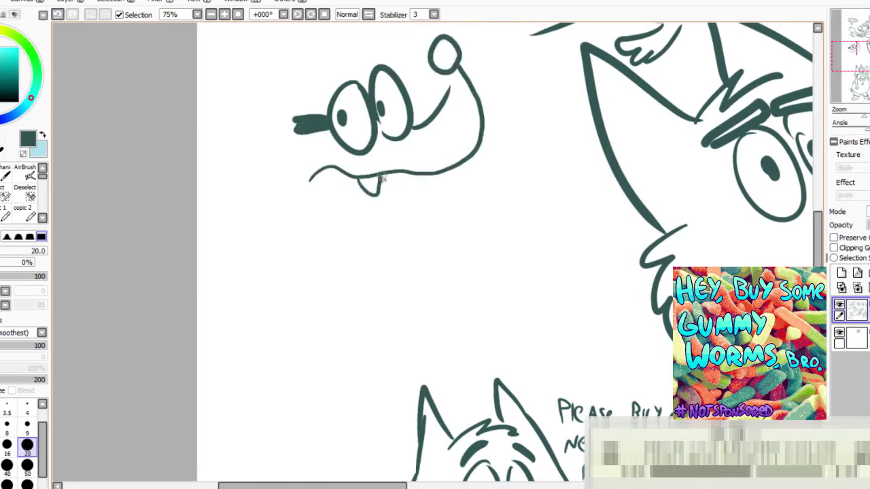
{"action": "left_click_drag", "start_coordinate": [381, 178], "coordinate": [400, 178]}
{"action": "left_click_drag", "start_coordinate": [402, 177], "coordinate": [420, 177]}
{"action": "left_click_drag", "start_coordinate": [423, 176], "coordinate": [440, 175]}
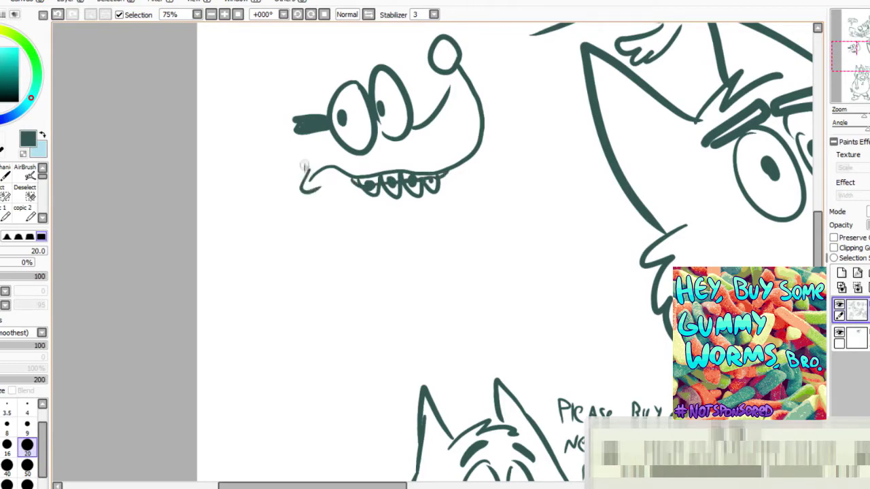
Add small rounded ears, a spiky hair tuft and cheek fur to the bespectacled head.
{"action": "left_click_drag", "start_coordinate": [715, 41], "coordinate": [734, 80]}
{"action": "left_click_drag", "start_coordinate": [331, 133], "coordinate": [389, 117]}
{"action": "left_click_drag", "start_coordinate": [314, 133], "coordinate": [306, 144]}
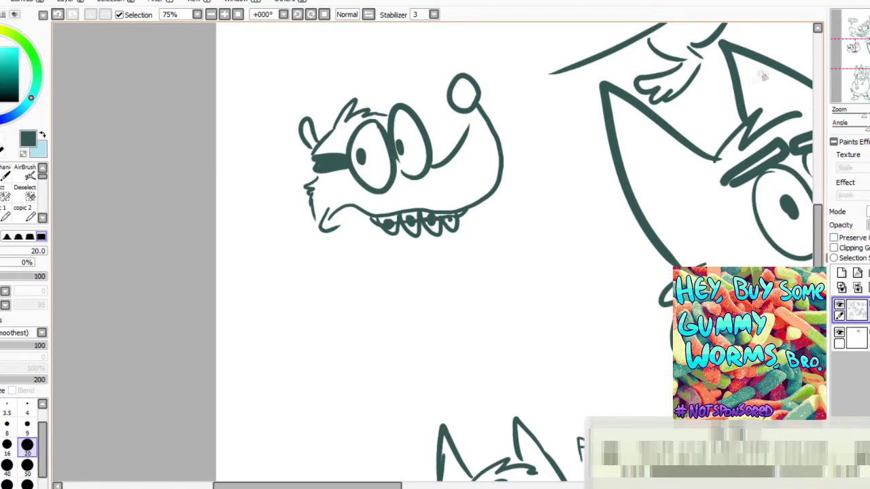
{"action": "left_click_drag", "start_coordinate": [470, 143], "coordinate": [442, 152]}
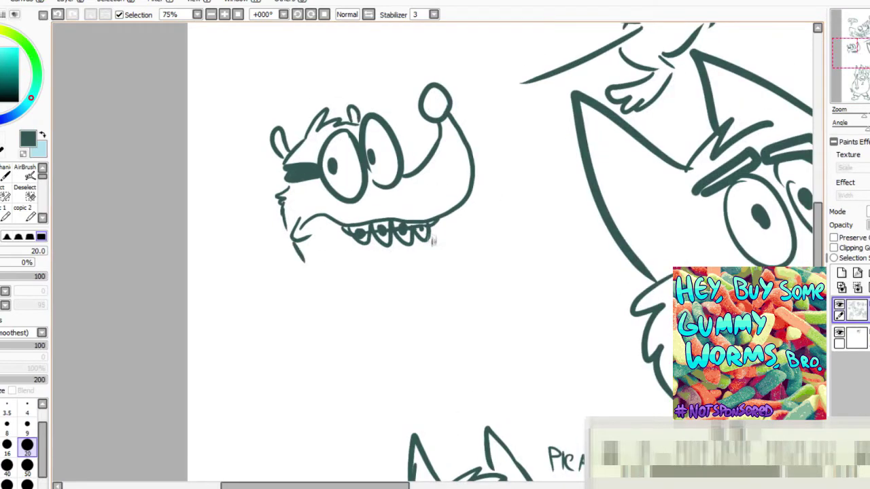
Draw the nerdy character's neck with a pointed shirt collar and a round knot at the throat.
{"action": "left_click_drag", "start_coordinate": [304, 259], "coordinate": [394, 275]}
{"action": "left_click_drag", "start_coordinate": [429, 250], "coordinate": [394, 275]}
{"action": "left_click_drag", "start_coordinate": [303, 270], "coordinate": [393, 275]}
{"action": "left_click_drag", "start_coordinate": [399, 274], "coordinate": [436, 261]}
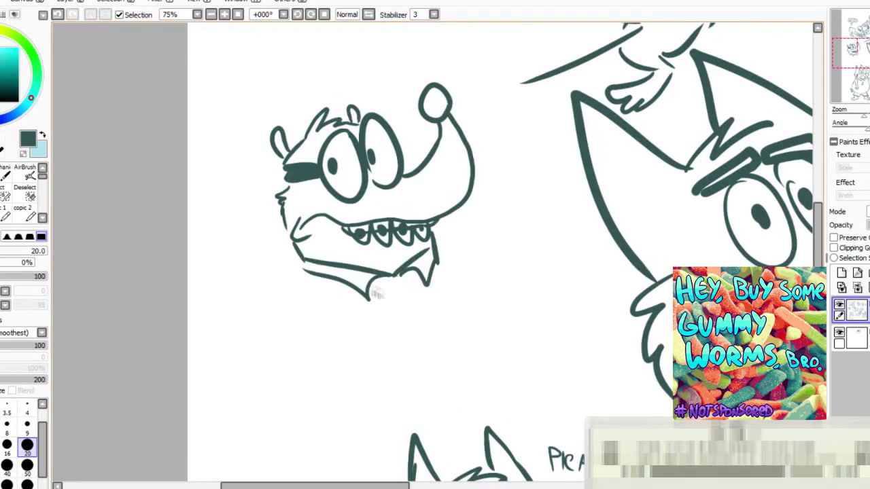
{"action": "left_click_drag", "start_coordinate": [373, 291], "coordinate": [408, 316]}
{"action": "left_click_drag", "start_coordinate": [415, 273], "coordinate": [406, 314]}
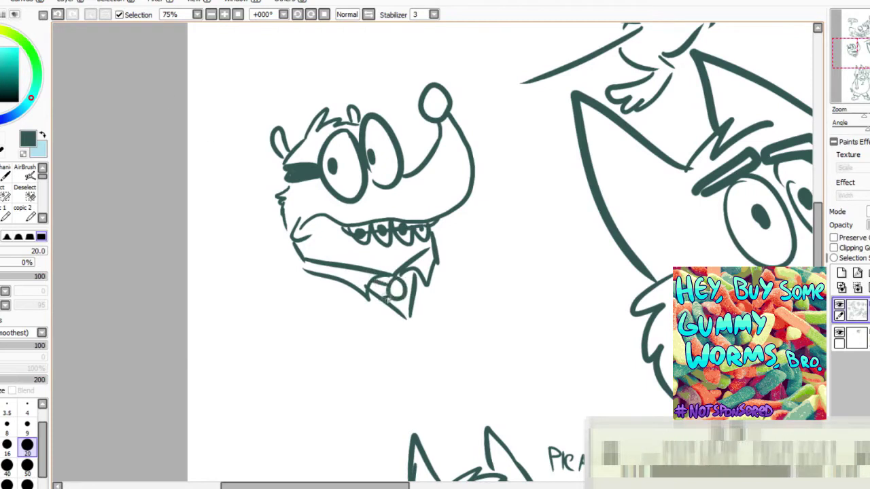
{"action": "left_click_drag", "start_coordinate": [423, 297], "coordinate": [427, 281]}
{"action": "key", "text": "e"}
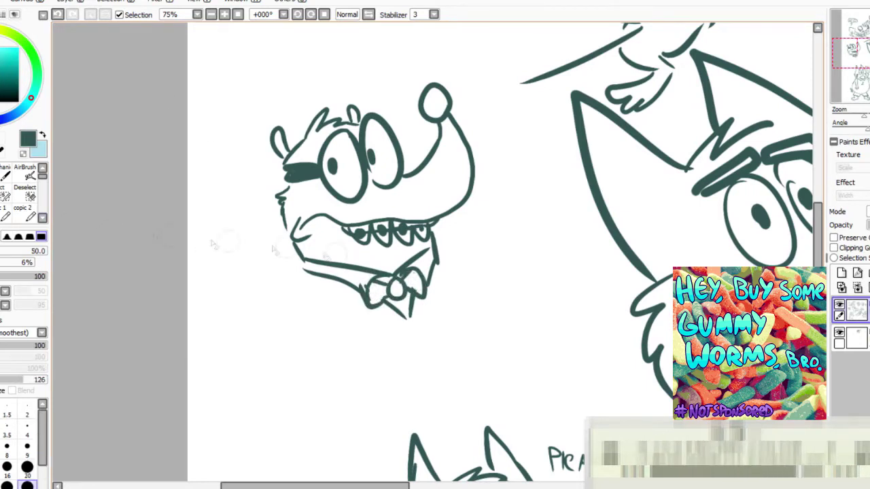
{"action": "key", "text": "n"}
{"action": "left_click_drag", "start_coordinate": [313, 280], "coordinate": [292, 337]}
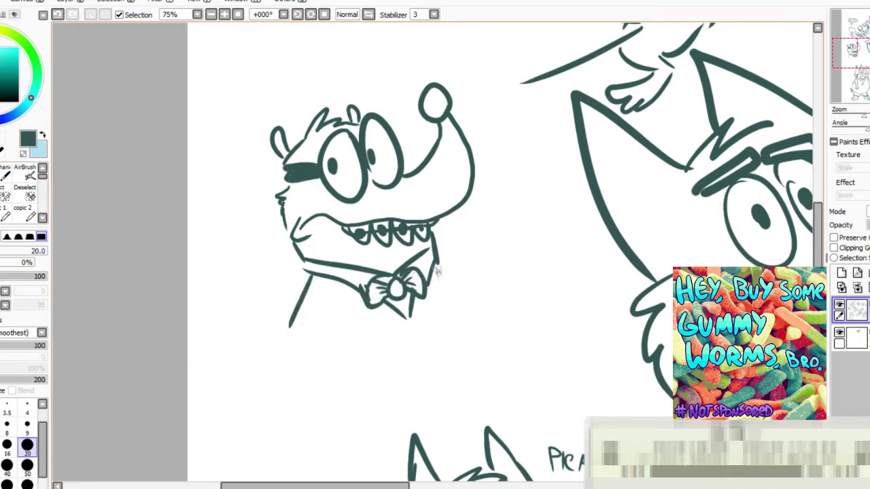
{"action": "left_click", "coordinate": [58, 15]}
{"action": "left_click", "coordinate": [58, 14]}
{"action": "left_click", "coordinate": [58, 14]}
{"action": "left_click", "coordinate": [57, 15]}
{"action": "left_click", "coordinate": [58, 14]}
Draw the nerdy character's polo shirt with an open pointed collar, straight sides, a curved hem and a chest pocket.
{"action": "left_click_drag", "start_coordinate": [308, 266], "coordinate": [393, 275]}
{"action": "mouse_move", "coordinate": [400, 273]}
{"action": "left_mouse_down"}
{"action": "mouse_move", "coordinate": [423, 281]}
{"action": "mouse_move", "coordinate": [443, 257]}
{"action": "left_mouse_up"}
{"action": "mouse_move", "coordinate": [307, 266]}
{"action": "left_mouse_down"}
{"action": "mouse_move", "coordinate": [283, 315]}
{"action": "mouse_move", "coordinate": [319, 364]}
{"action": "left_mouse_up"}
{"action": "left_click_drag", "start_coordinate": [435, 279], "coordinate": [452, 348]}
{"action": "left_click_drag", "start_coordinate": [320, 362], "coordinate": [446, 338]}
{"action": "left_click_drag", "start_coordinate": [401, 291], "coordinate": [429, 290]}
Add short flared sleeves to both shoulders of the nerdy character's shirt.
{"action": "left_click_drag", "start_coordinate": [437, 260], "coordinate": [474, 292]}
{"action": "mouse_move", "coordinate": [474, 294]}
{"action": "left_mouse_down"}
{"action": "mouse_move", "coordinate": [446, 315]}
{"action": "mouse_move", "coordinate": [475, 332]}
{"action": "left_mouse_up"}
{"action": "left_click_drag", "start_coordinate": [475, 332], "coordinate": [456, 328]}
{"action": "left_click_drag", "start_coordinate": [281, 316], "coordinate": [314, 324]}
{"action": "mouse_move", "coordinate": [293, 327]}
{"action": "left_mouse_down"}
{"action": "mouse_move", "coordinate": [306, 366]}
{"action": "mouse_move", "coordinate": [315, 325]}
{"action": "left_mouse_up"}
{"action": "left_click", "coordinate": [58, 15]}
Draw the nerdy character's short trousers with pockets and a fly, plus long flat feet pointing outward.
{"action": "mouse_move", "coordinate": [295, 325]}
{"action": "left_mouse_down"}
{"action": "mouse_move", "coordinate": [298, 364]}
{"action": "mouse_move", "coordinate": [314, 351]}
{"action": "mouse_move", "coordinate": [305, 284]}
{"action": "left_mouse_up"}
{"action": "mouse_move", "coordinate": [304, 284]}
{"action": "left_mouse_down"}
{"action": "mouse_move", "coordinate": [315, 342]}
{"action": "mouse_move", "coordinate": [359, 334]}
{"action": "left_mouse_up"}
{"action": "left_click_drag", "start_coordinate": [360, 334], "coordinate": [392, 330]}
{"action": "left_click_drag", "start_coordinate": [393, 329], "coordinate": [448, 318]}
{"action": "left_click_drag", "start_coordinate": [426, 265], "coordinate": [450, 317]}
{"action": "mouse_move", "coordinate": [315, 342]}
{"action": "left_mouse_down"}
{"action": "mouse_move", "coordinate": [365, 345]}
{"action": "mouse_move", "coordinate": [450, 317]}
{"action": "left_mouse_up"}
{"action": "mouse_move", "coordinate": [372, 270]}
{"action": "left_mouse_down"}
{"action": "mouse_move", "coordinate": [381, 270]}
{"action": "mouse_move", "coordinate": [372, 339]}
{"action": "left_mouse_up"}
{"action": "left_click_drag", "start_coordinate": [338, 330], "coordinate": [359, 331]}
{"action": "left_click_drag", "start_coordinate": [437, 314], "coordinate": [461, 325]}
Add a lower lip line and a pointed, banded tail behind the nerdy character's trousers.
{"action": "mouse_move", "coordinate": [387, 221]}
{"action": "left_mouse_down"}
{"action": "mouse_move", "coordinate": [423, 299]}
{"action": "mouse_move", "coordinate": [462, 241]}
{"action": "left_mouse_up"}
{"action": "left_click_drag", "start_coordinate": [390, 346], "coordinate": [308, 339]}
{"action": "left_click_drag", "start_coordinate": [307, 339], "coordinate": [394, 373]}
{"action": "left_click_drag", "start_coordinate": [379, 344], "coordinate": [388, 365]}
{"action": "left_click_drag", "start_coordinate": [366, 353], "coordinate": [370, 368]}
{"action": "left_click_drag", "start_coordinate": [343, 350], "coordinate": [344, 365]}
{"action": "mouse_move", "coordinate": [503, 154]}
{"action": "left_mouse_down"}
{"action": "mouse_move", "coordinate": [450, 182]}
{"action": "mouse_move", "coordinate": [510, 213]}
{"action": "left_mouse_up"}
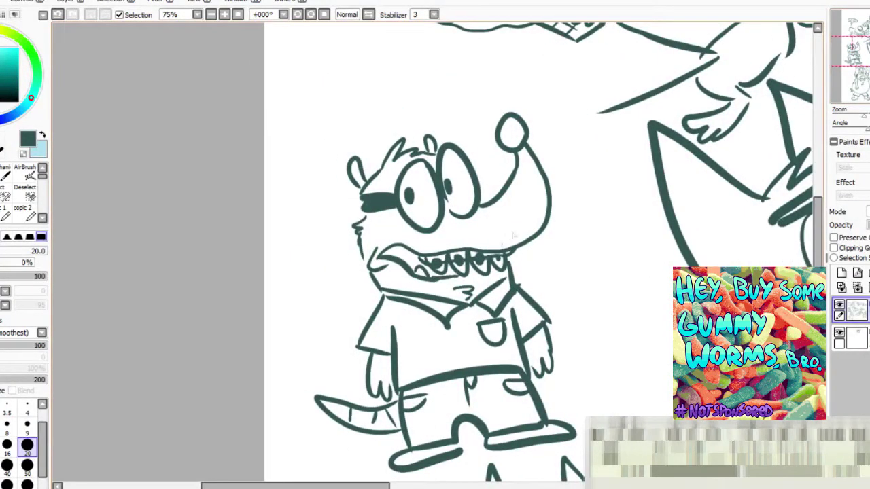
{"action": "key", "text": "ctrl+z"}
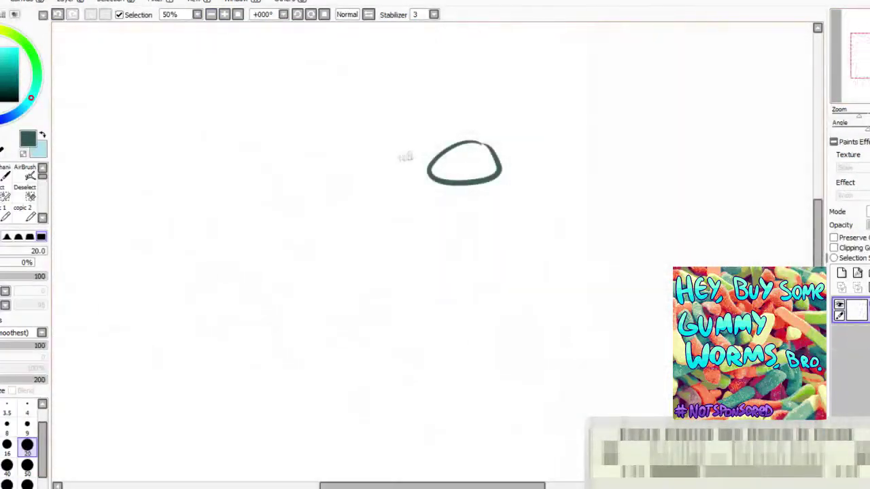
Draw a pair of half-lidded oval eyes with double lid lines and small sideways pupils on the blank canvas.
{"action": "mouse_move", "coordinate": [404, 155]}
{"action": "left_mouse_down"}
{"action": "mouse_move", "coordinate": [359, 159]}
{"action": "mouse_move", "coordinate": [423, 168]}
{"action": "left_mouse_up"}
{"action": "left_click_drag", "start_coordinate": [361, 148], "coordinate": [431, 157]}
{"action": "mouse_move", "coordinate": [432, 166]}
{"action": "left_mouse_down"}
{"action": "mouse_move", "coordinate": [503, 168]}
{"action": "mouse_move", "coordinate": [502, 158]}
{"action": "left_mouse_up"}
{"action": "left_click_drag", "start_coordinate": [437, 164], "coordinate": [446, 160]}
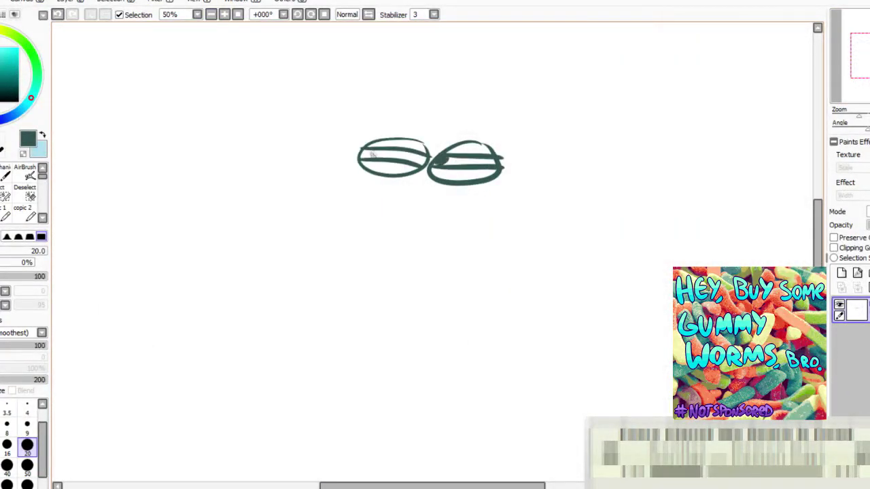
Draw the wolf's long muzzle with a bulbous nose and a slanted open mouth with upper teeth and tongue.
{"action": "left_click_drag", "start_coordinate": [362, 174], "coordinate": [401, 204]}
{"action": "left_click_drag", "start_coordinate": [247, 151], "coordinate": [204, 151]}
{"action": "left_click_drag", "start_coordinate": [391, 204], "coordinate": [496, 228]}
{"action": "mouse_move", "coordinate": [343, 210]}
{"action": "left_mouse_down"}
{"action": "mouse_move", "coordinate": [476, 231]}
{"action": "mouse_move", "coordinate": [374, 255]}
{"action": "left_mouse_up"}
{"action": "mouse_move", "coordinate": [385, 228]}
{"action": "left_mouse_down"}
{"action": "mouse_move", "coordinate": [414, 262]}
{"action": "mouse_move", "coordinate": [515, 247]}
{"action": "left_mouse_up"}
Draw ragged cheek fur, long swept-back ears and a small forehead tuft on the wolf's head.
{"action": "left_click_drag", "start_coordinate": [515, 185], "coordinate": [518, 267]}
{"action": "mouse_move", "coordinate": [507, 126]}
{"action": "left_mouse_down"}
{"action": "mouse_move", "coordinate": [535, 163]}
{"action": "mouse_move", "coordinate": [430, 123]}
{"action": "left_mouse_up"}
{"action": "left_click_drag", "start_coordinate": [488, 110], "coordinate": [447, 105]}
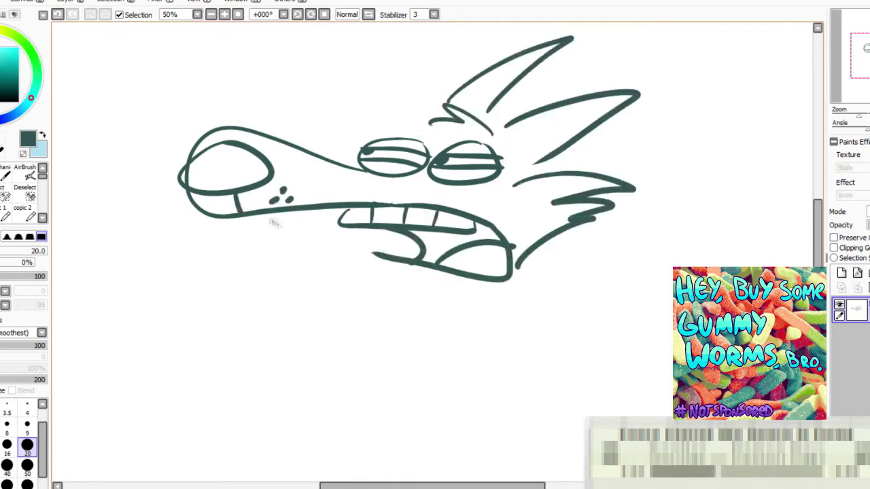
Add two hanging fangs and small curled brows, and draw the wolf's neck with ragged throat fur.
{"action": "left_click_drag", "start_coordinate": [259, 214], "coordinate": [280, 213]}
{"action": "left_click_drag", "start_coordinate": [211, 217], "coordinate": [231, 217]}
{"action": "left_click_drag", "start_coordinate": [478, 134], "coordinate": [486, 128]}
{"action": "left_click_drag", "start_coordinate": [409, 128], "coordinate": [387, 125]}
{"action": "left_click_drag", "start_coordinate": [517, 262], "coordinate": [518, 320]}
{"action": "mouse_move", "coordinate": [373, 257]}
{"action": "left_mouse_down"}
{"action": "mouse_move", "coordinate": [469, 319]}
{"action": "mouse_move", "coordinate": [474, 351]}
{"action": "left_mouse_up"}
Draw the wolf's arm reaching out behind it with a raised, spread-fingered hand.
{"action": "left_click_drag", "start_coordinate": [520, 314], "coordinate": [580, 389]}
{"action": "left_click_drag", "start_coordinate": [527, 345], "coordinate": [574, 407]}
{"action": "left_click_drag", "start_coordinate": [852, 72], "coordinate": [860, 77]}
{"action": "left_click_drag", "start_coordinate": [490, 349], "coordinate": [526, 346]}
{"action": "mouse_move", "coordinate": [525, 347]}
{"action": "left_mouse_down"}
{"action": "mouse_move", "coordinate": [521, 313]}
{"action": "mouse_move", "coordinate": [501, 326]}
{"action": "left_mouse_up"}
{"action": "left_click_drag", "start_coordinate": [853, 75], "coordinate": [850, 67]}
{"action": "left_click_drag", "start_coordinate": [379, 156], "coordinate": [394, 145]}
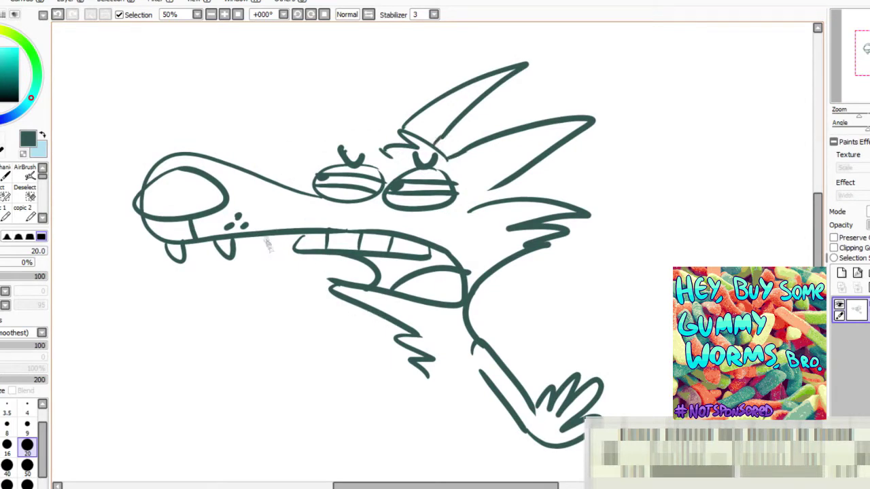
{"action": "left_click_drag", "start_coordinate": [267, 239], "coordinate": [320, 307]}
{"action": "left_click_drag", "start_coordinate": [253, 183], "coordinate": [360, 80]}
{"action": "left_click_drag", "start_coordinate": [343, 112], "coordinate": [284, 146]}
{"action": "left_click_drag", "start_coordinate": [279, 153], "coordinate": [296, 190]}
{"action": "left_click_drag", "start_coordinate": [459, 142], "coordinate": [609, 91]}
{"action": "left_click", "coordinate": [59, 14]}
{"action": "left_click", "coordinate": [58, 14]}
{"action": "left_click", "coordinate": [58, 14]}
Draw the wolf's chest line and replace the outstretched arm with one hanging straight down.
{"action": "left_click_drag", "start_coordinate": [647, 256], "coordinate": [477, 217]}
{"action": "left_click_drag", "start_coordinate": [407, 274], "coordinate": [401, 393]}
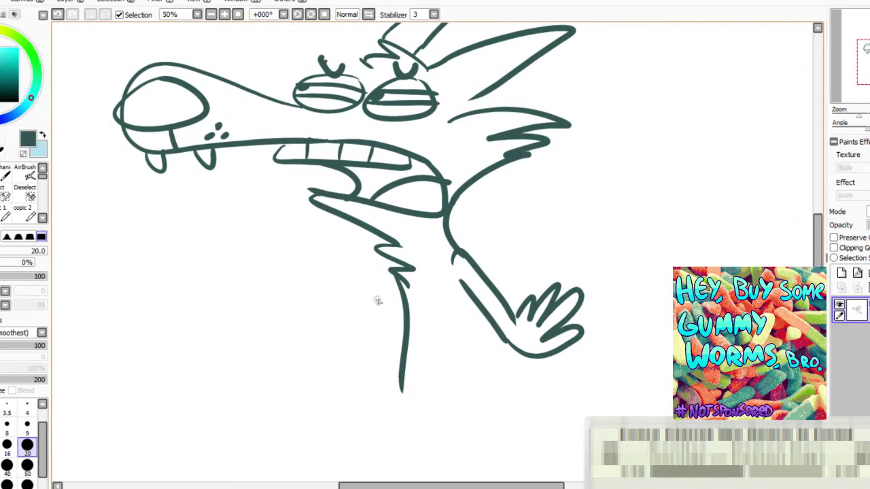
{"action": "key", "text": "e"}
{"action": "mouse_move", "coordinate": [524, 310]}
{"action": "left_mouse_down"}
{"action": "mouse_move", "coordinate": [456, 263]}
{"action": "mouse_move", "coordinate": [499, 348]}
{"action": "mouse_move", "coordinate": [569, 318]}
{"action": "left_mouse_up"}
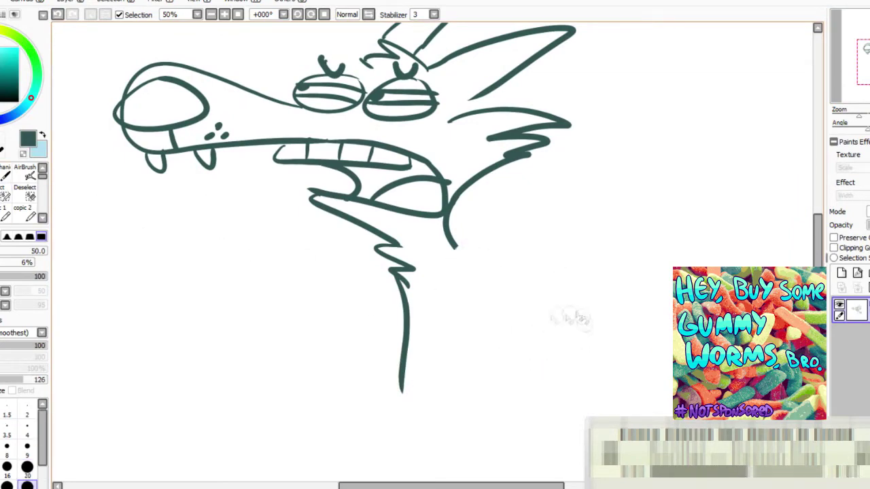
{"action": "key", "text": "n"}
{"action": "left_click_drag", "start_coordinate": [444, 255], "coordinate": [494, 365]}
{"action": "mouse_move", "coordinate": [445, 270]}
{"action": "left_mouse_down"}
{"action": "mouse_move", "coordinate": [469, 408]}
{"action": "mouse_move", "coordinate": [536, 430]}
{"action": "mouse_move", "coordinate": [491, 371]}
{"action": "left_mouse_up"}
{"action": "left_click_drag", "start_coordinate": [868, 64], "coordinate": [864, 57]}
Crosshatch the dark interior of the long-nosed wolf's open mouth.
{"action": "left_click_drag", "start_coordinate": [393, 245], "coordinate": [389, 263]}
{"action": "left_click_drag", "start_coordinate": [408, 246], "coordinate": [391, 273]}
{"action": "left_click_drag", "start_coordinate": [416, 247], "coordinate": [396, 275]}
{"action": "left_click_drag", "start_coordinate": [423, 247], "coordinate": [405, 277]}
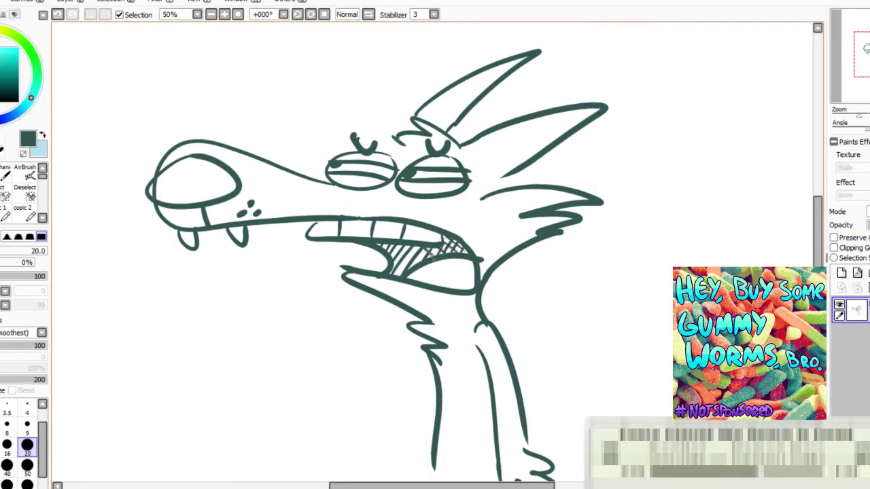
{"action": "mouse_move", "coordinate": [435, 245]}
{"action": "left_mouse_down"}
{"action": "mouse_move", "coordinate": [476, 129]}
{"action": "mouse_move", "coordinate": [494, 142]}
{"action": "left_mouse_up"}
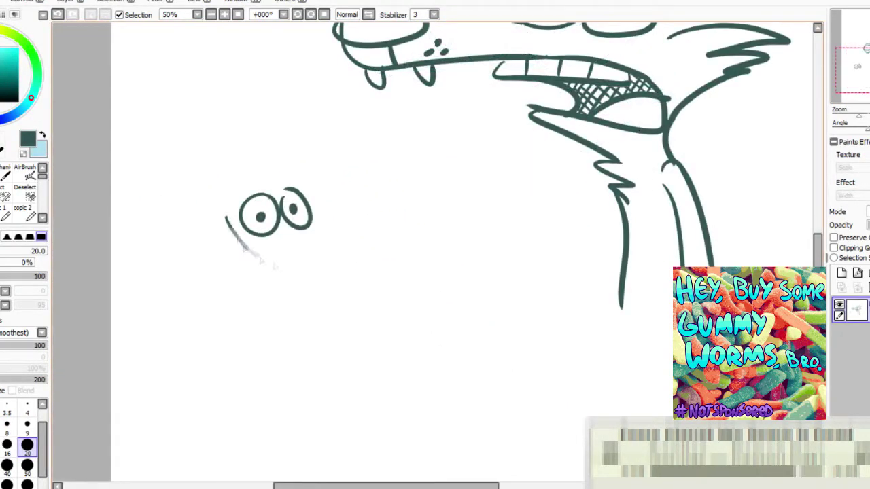
Draw the small round-eyed dog's upturned muzzle with a large nose and an open toothy grin.
{"action": "left_click_drag", "start_coordinate": [275, 267], "coordinate": [345, 256]}
{"action": "left_click_drag", "start_coordinate": [312, 211], "coordinate": [345, 184]}
{"action": "left_click_drag", "start_coordinate": [343, 257], "coordinate": [361, 235]}
{"action": "left_click_drag", "start_coordinate": [225, 217], "coordinate": [289, 273]}
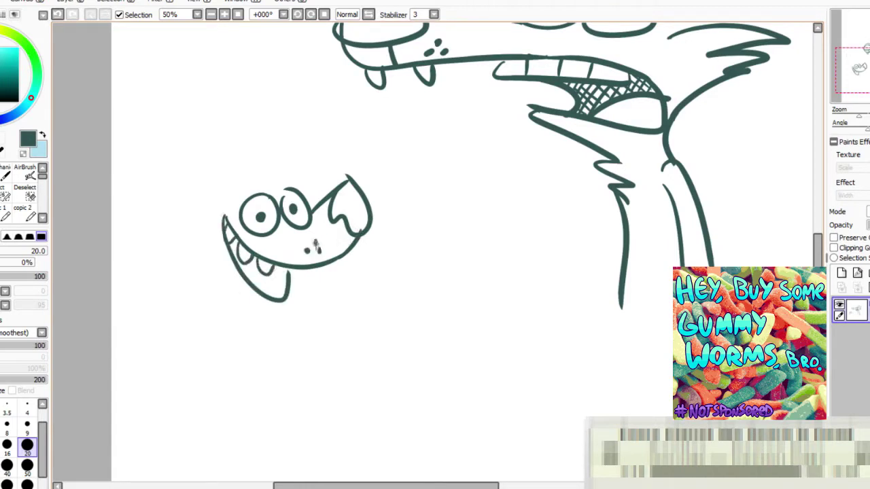
Add pointed ears, cheek fur and a slim neck with a collar to the small grinning dog.
{"action": "mouse_move", "coordinate": [219, 182]}
{"action": "left_mouse_down"}
{"action": "mouse_move", "coordinate": [258, 188]}
{"action": "mouse_move", "coordinate": [252, 144]}
{"action": "left_mouse_up"}
{"action": "mouse_move", "coordinate": [279, 186]}
{"action": "left_mouse_down"}
{"action": "mouse_move", "coordinate": [263, 187]}
{"action": "mouse_move", "coordinate": [307, 192]}
{"action": "left_mouse_up"}
{"action": "left_click_drag", "start_coordinate": [242, 175], "coordinate": [223, 199]}
{"action": "left_click_drag", "start_coordinate": [306, 171], "coordinate": [316, 193]}
{"action": "left_click_drag", "start_coordinate": [222, 201], "coordinate": [202, 231]}
{"action": "left_click_drag", "start_coordinate": [206, 229], "coordinate": [259, 318]}
{"action": "left_click_drag", "start_coordinate": [244, 296], "coordinate": [253, 311]}
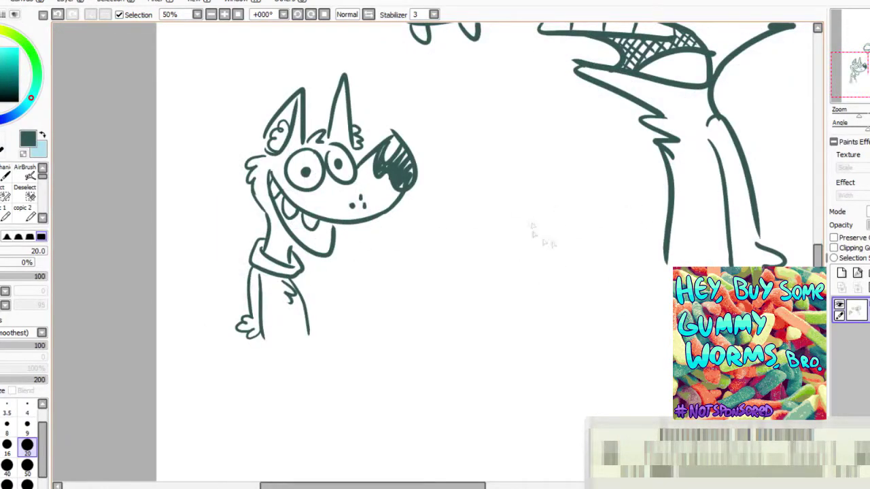
Sketch another cartoon figure in the empty space beside the small grinning dog.
{"action": "left_click_drag", "start_coordinate": [541, 224], "coordinate": [559, 223]}
{"action": "left_click_drag", "start_coordinate": [490, 250], "coordinate": [495, 250]}
{"action": "left_click_drag", "start_coordinate": [482, 296], "coordinate": [480, 310]}
{"action": "left_click_drag", "start_coordinate": [525, 269], "coordinate": [521, 286]}
{"action": "mouse_move", "coordinate": [479, 325]}
{"action": "left_mouse_down"}
{"action": "mouse_move", "coordinate": [518, 337]}
{"action": "mouse_move", "coordinate": [613, 292]}
{"action": "left_mouse_up"}
{"action": "left_click_drag", "start_coordinate": [400, 373], "coordinate": [407, 381]}
{"action": "left_click_drag", "start_coordinate": [547, 317], "coordinate": [588, 300]}
{"action": "left_click_drag", "start_coordinate": [525, 373], "coordinate": [536, 397]}
{"action": "left_click_drag", "start_coordinate": [545, 379], "coordinate": [548, 401]}
{"action": "left_click_drag", "start_coordinate": [584, 381], "coordinate": [586, 396]}
{"action": "left_click_drag", "start_coordinate": [605, 366], "coordinate": [610, 394]}
{"action": "left_click_drag", "start_coordinate": [662, 368], "coordinate": [677, 353]}
{"action": "scroll", "coordinate": [524, 381], "scroll_direction": "up", "scroll_amount": 3}
{"action": "left_click_drag", "start_coordinate": [561, 228], "coordinate": [552, 264]}
{"action": "left_click_drag", "start_coordinate": [583, 212], "coordinate": [605, 262]}
{"action": "left_click_drag", "start_coordinate": [649, 226], "coordinate": [650, 227]}
{"action": "left_click_drag", "start_coordinate": [695, 226], "coordinate": [688, 246]}
{"action": "left_click_drag", "start_coordinate": [732, 221], "coordinate": [704, 262]}
{"action": "left_click_drag", "start_coordinate": [581, 280], "coordinate": [772, 274]}
{"action": "left_click_drag", "start_coordinate": [564, 170], "coordinate": [433, 371]}
{"action": "left_click", "coordinate": [212, 15]}
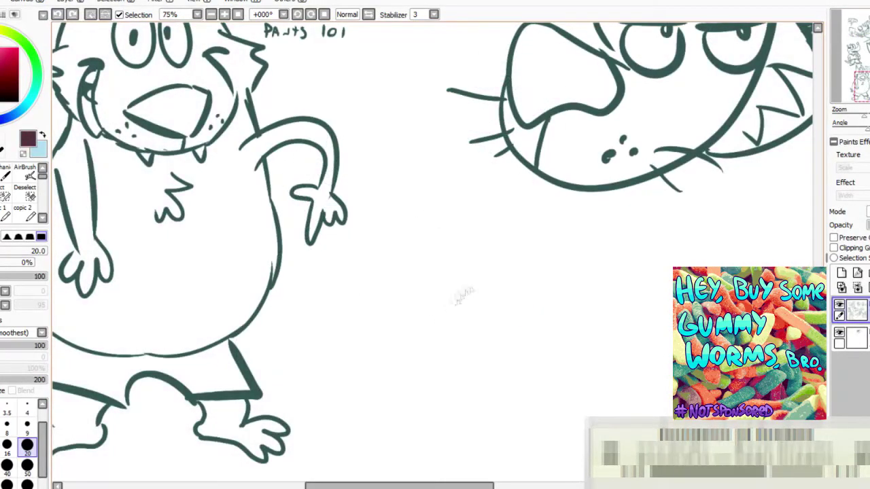
{"action": "mouse_move", "coordinate": [469, 254]}
{"action": "left_mouse_down"}
{"action": "mouse_move", "coordinate": [458, 241]}
{"action": "mouse_move", "coordinate": [439, 268]}
{"action": "mouse_move", "coordinate": [452, 315]}
{"action": "left_mouse_up"}
{"action": "left_click_drag", "start_coordinate": [470, 365], "coordinate": [511, 346]}
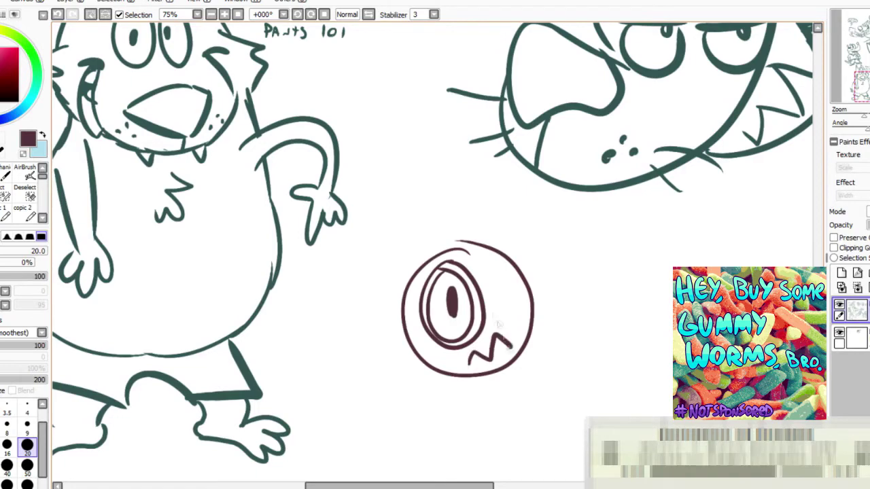
{"action": "left_click_drag", "start_coordinate": [862, 85], "coordinate": [868, 91]}
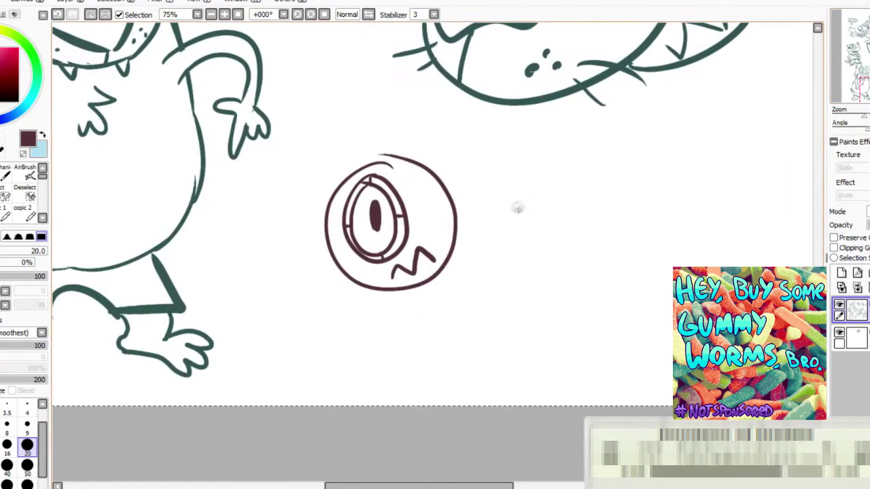
{"action": "key", "text": "ctrl+z"}
{"action": "key", "text": "ctrl+z"}
{"action": "key", "text": "ctrl+z"}
{"action": "key", "text": "ctrl+z"}
{"action": "key", "text": "ctrl+z"}
{"action": "key", "text": "ctrl+z"}
Draw a round dark maroon creature below the whiskered face, with a curved mask band and two slanted eyes.
{"action": "mouse_move", "coordinate": [447, 165]}
{"action": "left_mouse_down"}
{"action": "mouse_move", "coordinate": [481, 189]}
{"action": "mouse_move", "coordinate": [435, 158]}
{"action": "left_mouse_up"}
{"action": "mouse_move", "coordinate": [382, 180]}
{"action": "left_mouse_down"}
{"action": "mouse_move", "coordinate": [422, 204]}
{"action": "mouse_move", "coordinate": [467, 193]}
{"action": "left_mouse_up"}
{"action": "left_click_drag", "start_coordinate": [366, 209], "coordinate": [481, 218]}
{"action": "left_click_drag", "start_coordinate": [390, 193], "coordinate": [411, 203]}
{"action": "mouse_move", "coordinate": [420, 203]}
{"action": "left_mouse_down"}
{"action": "mouse_move", "coordinate": [487, 211]}
{"action": "mouse_move", "coordinate": [467, 205]}
{"action": "left_mouse_up"}
Fill the round creature's mask band with solid dark maroon, leaving the eyes white.
{"action": "key", "text": "g"}
{"action": "left_click", "coordinate": [459, 219]}
{"action": "key", "text": "ctrl+z"}
{"action": "key", "text": "n"}
{"action": "key", "text": "g"}
{"action": "left_click", "coordinate": [460, 219]}
{"action": "key", "text": "n"}
Draw two short banded legs with large oval feet under the round masked creature.
{"action": "left_click_drag", "start_coordinate": [438, 257], "coordinate": [407, 319]}
{"action": "mouse_move", "coordinate": [393, 276]}
{"action": "left_mouse_down"}
{"action": "mouse_move", "coordinate": [385, 327]}
{"action": "mouse_move", "coordinate": [408, 318]}
{"action": "left_mouse_up"}
{"action": "left_click_drag", "start_coordinate": [393, 281], "coordinate": [412, 307]}
{"action": "left_click_drag", "start_coordinate": [332, 253], "coordinate": [310, 309]}
{"action": "left_click_drag", "start_coordinate": [344, 267], "coordinate": [333, 313]}
{"action": "left_click_drag", "start_coordinate": [310, 310], "coordinate": [339, 325]}
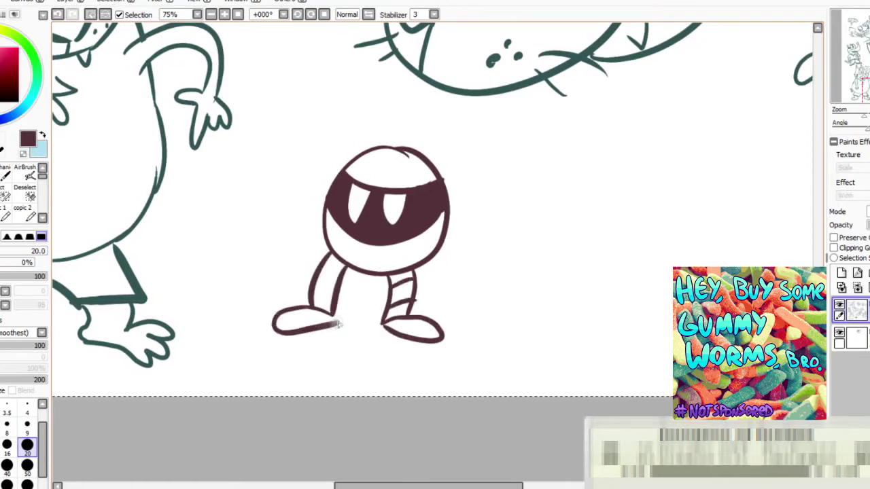
Draw banded arms with rounded, splayed fingers on both sides of the masked creature.
{"action": "left_click_drag", "start_coordinate": [450, 221], "coordinate": [503, 246]}
{"action": "mouse_move", "coordinate": [442, 239]}
{"action": "left_mouse_down"}
{"action": "mouse_move", "coordinate": [502, 258]}
{"action": "mouse_move", "coordinate": [478, 294]}
{"action": "mouse_move", "coordinate": [552, 286]}
{"action": "mouse_move", "coordinate": [537, 234]}
{"action": "left_mouse_up"}
{"action": "left_click_drag", "start_coordinate": [469, 232], "coordinate": [479, 236]}
{"action": "left_click_drag", "start_coordinate": [325, 210], "coordinate": [280, 223]}
{"action": "left_click_drag", "start_coordinate": [278, 221], "coordinate": [281, 223]}
{"action": "left_click_drag", "start_coordinate": [282, 255], "coordinate": [293, 250]}
{"action": "mouse_move", "coordinate": [258, 249]}
{"action": "left_mouse_down"}
{"action": "mouse_move", "coordinate": [266, 258]}
{"action": "mouse_move", "coordinate": [256, 249]}
{"action": "left_mouse_up"}
{"action": "left_click_drag", "start_coordinate": [246, 229], "coordinate": [269, 221]}
{"action": "left_click_drag", "start_coordinate": [292, 236], "coordinate": [324, 227]}
Draw a tall domed creature beside the masked one, with a jagged zigzag mouth and narrowing body sides.
{"action": "mouse_move", "coordinate": [740, 254]}
{"action": "left_mouse_down"}
{"action": "mouse_move", "coordinate": [517, 263]}
{"action": "mouse_move", "coordinate": [386, 320]}
{"action": "left_mouse_up"}
{"action": "left_click_drag", "start_coordinate": [543, 271], "coordinate": [447, 320]}
{"action": "left_click_drag", "start_coordinate": [499, 309], "coordinate": [500, 382]}
{"action": "left_click_drag", "start_coordinate": [404, 303], "coordinate": [411, 382]}
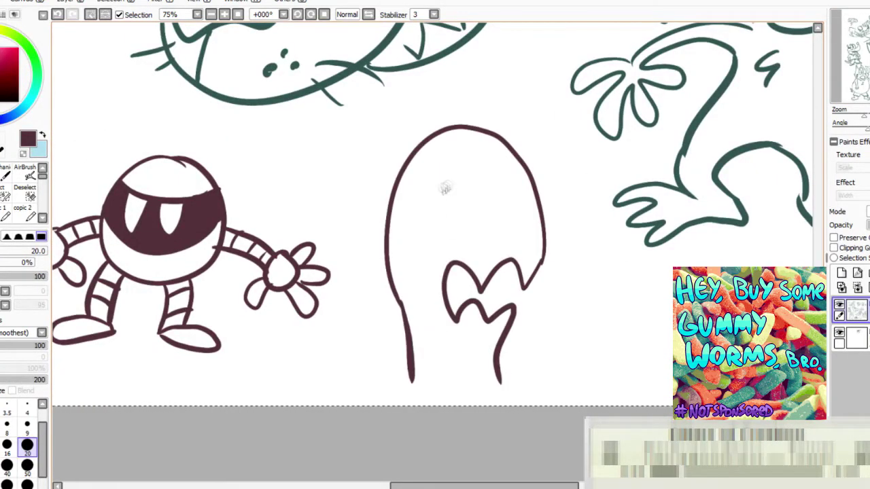
Give the domed creature one large ringed eye with a small highlighted pupil, tidying its lines with the eraser.
{"action": "left_click_drag", "start_coordinate": [471, 139], "coordinate": [504, 221]}
{"action": "mouse_move", "coordinate": [484, 145]}
{"action": "left_mouse_down"}
{"action": "mouse_move", "coordinate": [484, 238]}
{"action": "mouse_move", "coordinate": [473, 222]}
{"action": "left_mouse_up"}
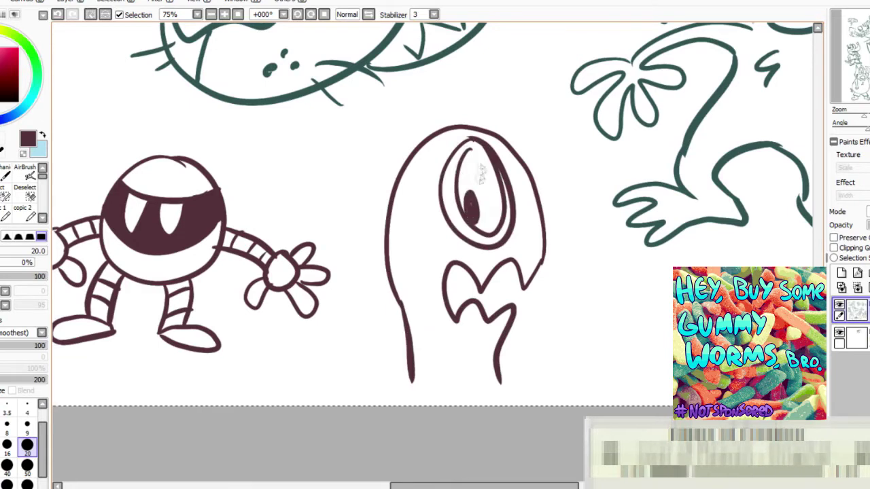
{"action": "key", "text": "e"}
{"action": "left_click", "coordinate": [2, 178]}
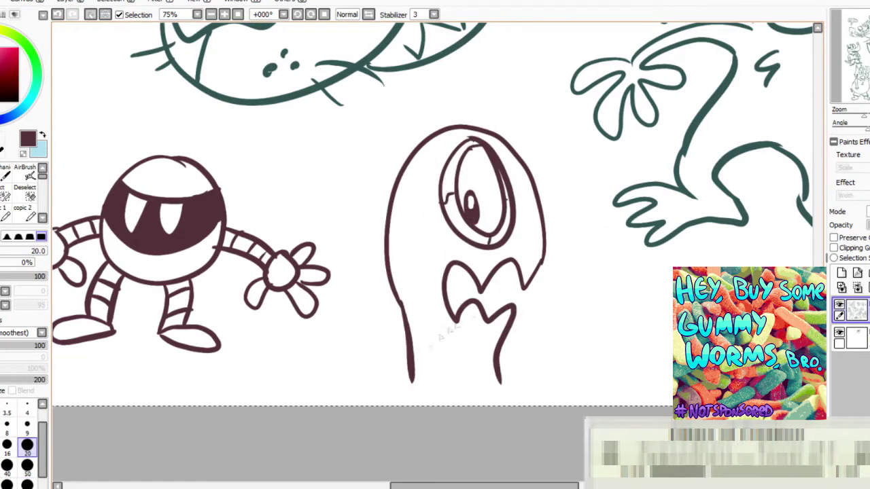
Draw a smaller ghost-like creature beside the one-eyed one, with tall worried eyes and brows, a zigzag mouth and a ragged hem.
{"action": "left_click_drag", "start_coordinate": [505, 277], "coordinate": [515, 264]}
{"action": "mouse_move", "coordinate": [408, 237]}
{"action": "left_mouse_down"}
{"action": "mouse_move", "coordinate": [430, 347]}
{"action": "mouse_move", "coordinate": [705, 373]}
{"action": "mouse_move", "coordinate": [355, 312]}
{"action": "mouse_move", "coordinate": [281, 315]}
{"action": "left_mouse_up"}
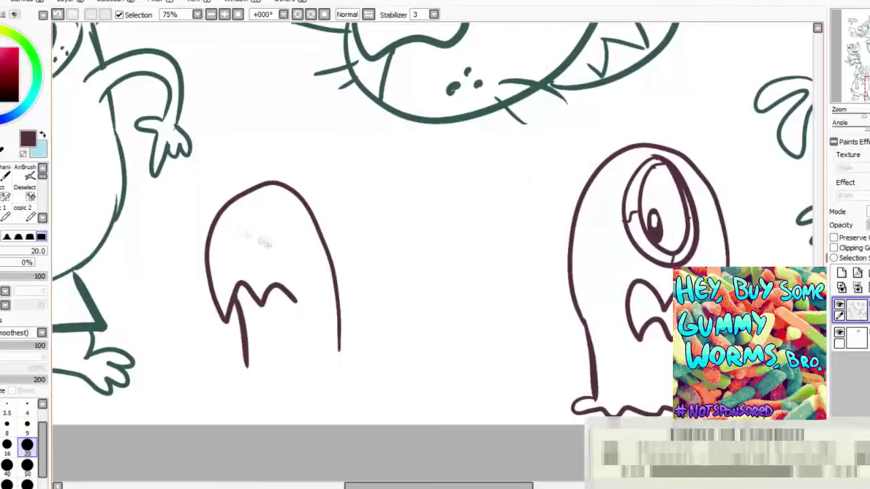
{"action": "mouse_move", "coordinate": [249, 234]}
{"action": "left_mouse_down"}
{"action": "mouse_move", "coordinate": [241, 254]}
{"action": "mouse_move", "coordinate": [250, 231]}
{"action": "left_mouse_up"}
{"action": "mouse_move", "coordinate": [340, 316]}
{"action": "left_mouse_down"}
{"action": "mouse_move", "coordinate": [367, 384]}
{"action": "mouse_move", "coordinate": [357, 377]}
{"action": "left_mouse_up"}
{"action": "left_click_drag", "start_coordinate": [238, 364], "coordinate": [333, 391]}
{"action": "mouse_move", "coordinate": [239, 319]}
{"action": "left_mouse_down"}
{"action": "mouse_move", "coordinate": [212, 373]}
{"action": "mouse_move", "coordinate": [238, 388]}
{"action": "left_mouse_up"}
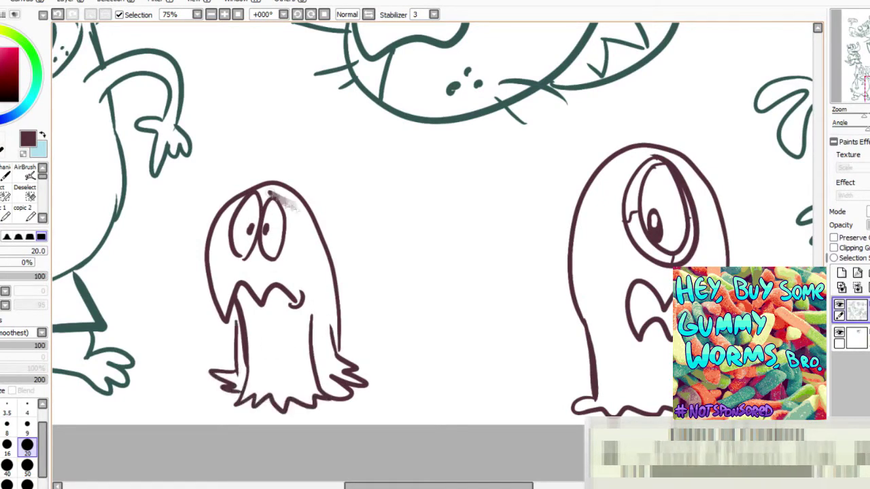
{"action": "key", "text": "ctrl+z"}
{"action": "left_click_drag", "start_coordinate": [234, 190], "coordinate": [253, 175]}
Draw round glaring eyes with slanted angry brows for a new creature between the small ghost and the one-eyed creature.
{"action": "mouse_move", "coordinate": [737, 115]}
{"action": "left_mouse_down"}
{"action": "mouse_move", "coordinate": [766, 165]}
{"action": "mouse_move", "coordinate": [717, 107]}
{"action": "left_mouse_up"}
{"action": "mouse_move", "coordinate": [409, 195]}
{"action": "left_mouse_down"}
{"action": "mouse_move", "coordinate": [437, 178]}
{"action": "mouse_move", "coordinate": [435, 189]}
{"action": "left_mouse_up"}
{"action": "left_click_drag", "start_coordinate": [359, 171], "coordinate": [398, 192]}
{"action": "mouse_move", "coordinate": [374, 185]}
{"action": "left_mouse_down"}
{"action": "mouse_move", "coordinate": [340, 276]}
{"action": "mouse_move", "coordinate": [463, 239]}
{"action": "left_mouse_up"}
{"action": "left_click", "coordinate": [378, 203]}
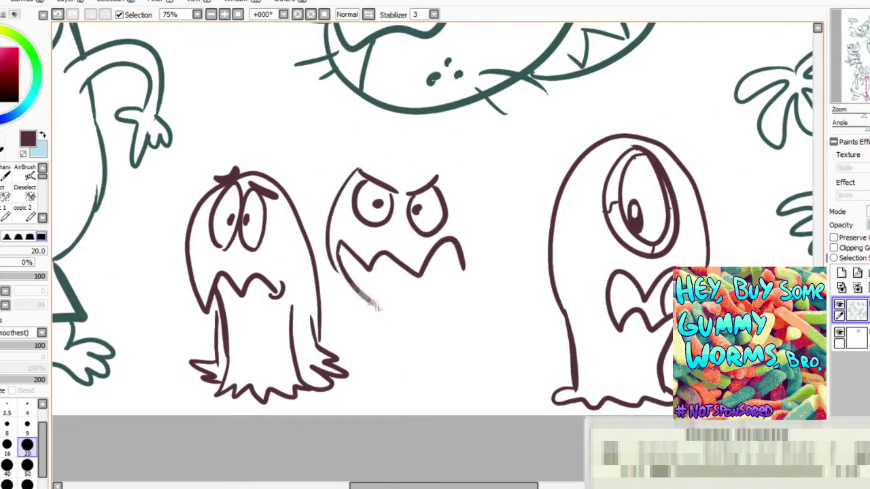
Give the angry creature a jagged open mouth and a domed head outline leading into its body and arm.
{"action": "left_click_drag", "start_coordinate": [340, 257], "coordinate": [462, 267]}
{"action": "mouse_move", "coordinate": [368, 294]}
{"action": "left_mouse_down"}
{"action": "mouse_move", "coordinate": [434, 286]}
{"action": "mouse_move", "coordinate": [428, 269]}
{"action": "left_mouse_up"}
{"action": "key", "text": "ctrl+z"}
{"action": "mouse_move", "coordinate": [360, 166]}
{"action": "left_mouse_down"}
{"action": "mouse_move", "coordinate": [472, 212]}
{"action": "mouse_move", "coordinate": [495, 270]}
{"action": "left_mouse_up"}
{"action": "mouse_move", "coordinate": [334, 266]}
{"action": "left_mouse_down"}
{"action": "mouse_move", "coordinate": [374, 320]}
{"action": "mouse_move", "coordinate": [378, 360]}
{"action": "left_mouse_up"}
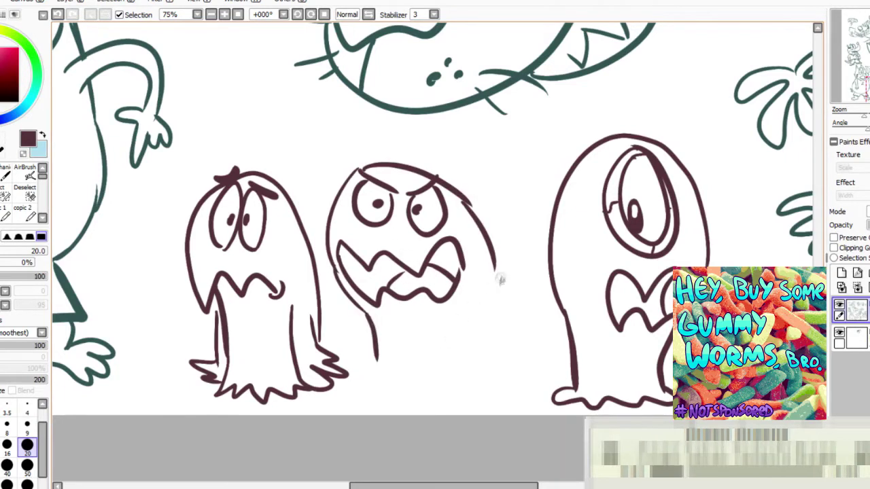
{"action": "left_click_drag", "start_coordinate": [492, 279], "coordinate": [522, 230]}
{"action": "mouse_move", "coordinate": [502, 305]}
{"action": "left_mouse_down"}
{"action": "mouse_move", "coordinate": [531, 259]}
{"action": "mouse_move", "coordinate": [548, 203]}
{"action": "left_mouse_up"}
{"action": "left_click_drag", "start_coordinate": [548, 202], "coordinate": [535, 253]}
{"action": "key", "text": "ctrl+z"}
{"action": "key", "text": "ctrl+z"}
{"action": "key", "text": "ctrl+z"}
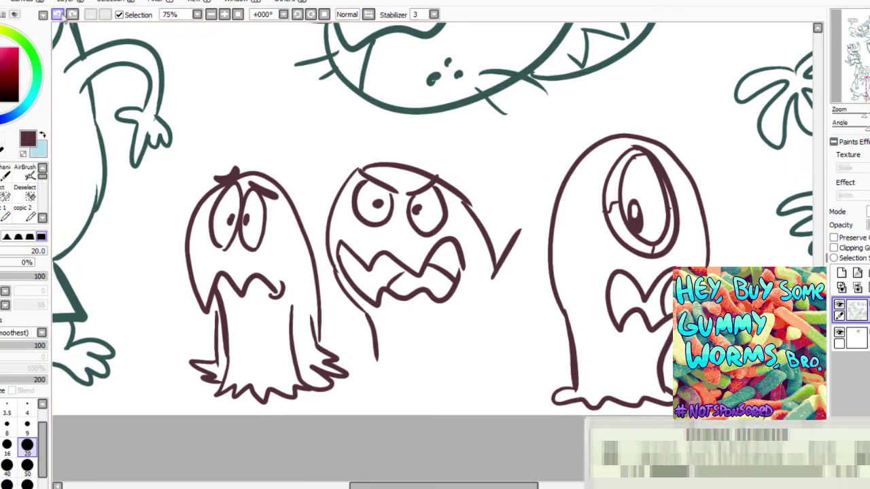
Select the one-eyed creature and shift it slightly away from the angry creature to make room.
{"action": "left_click_drag", "start_coordinate": [739, 265], "coordinate": [537, 370]}
{"action": "left_click_drag", "start_coordinate": [600, 269], "coordinate": [651, 269]}
{"action": "key", "text": "ctrl+d"}
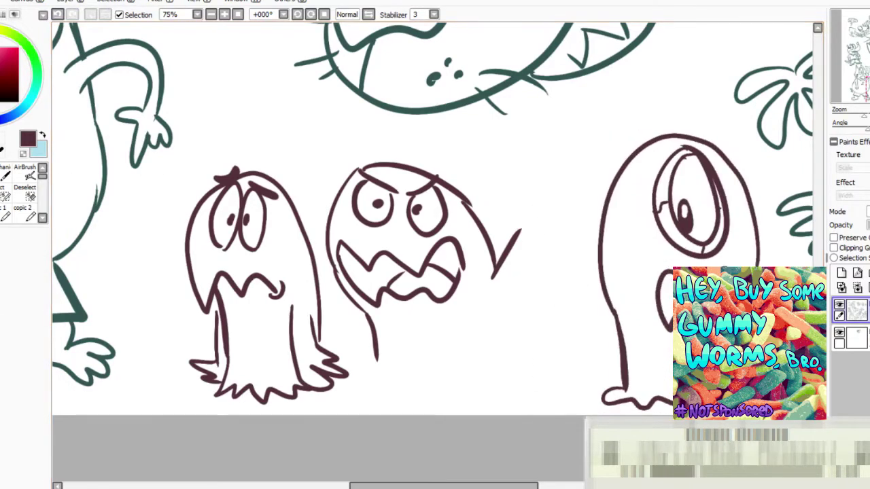
Extend the angry creature's raised arm and draw the side of its body below it.
{"action": "left_click", "coordinate": [6, 176]}
{"action": "mouse_move", "coordinate": [521, 231]}
{"action": "left_mouse_down"}
{"action": "mouse_move", "coordinate": [554, 167]}
{"action": "mouse_move", "coordinate": [576, 237]}
{"action": "left_mouse_up"}
{"action": "mouse_move", "coordinate": [544, 242]}
{"action": "left_mouse_down"}
{"action": "mouse_move", "coordinate": [512, 285]}
{"action": "mouse_move", "coordinate": [517, 361]}
{"action": "left_mouse_up"}
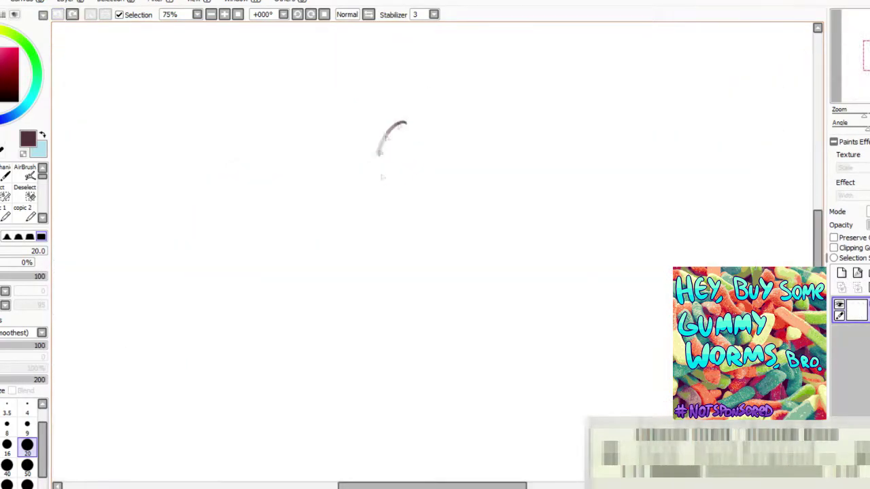
Draw two tall oval eyes with small inward pupils and worried brows on a blank canvas for a wolf.
{"action": "left_click_drag", "start_coordinate": [405, 124], "coordinate": [406, 178]}
{"action": "mouse_move", "coordinate": [435, 124]}
{"action": "left_mouse_down"}
{"action": "mouse_move", "coordinate": [439, 172]}
{"action": "mouse_move", "coordinate": [409, 163]}
{"action": "left_mouse_up"}
{"action": "left_click_drag", "start_coordinate": [434, 150], "coordinate": [435, 157]}
{"action": "mouse_move", "coordinate": [379, 126]}
{"action": "left_mouse_down"}
{"action": "mouse_move", "coordinate": [406, 106]}
{"action": "mouse_move", "coordinate": [450, 127]}
{"action": "left_mouse_up"}
Draw the wolf's snout with an oval nose, a curved mouth line, whisker dots and two small fangs.
{"action": "left_click_drag", "start_coordinate": [457, 169], "coordinate": [524, 179]}
{"action": "mouse_move", "coordinate": [474, 193]}
{"action": "left_mouse_down"}
{"action": "mouse_move", "coordinate": [525, 194]}
{"action": "mouse_move", "coordinate": [466, 229]}
{"action": "left_mouse_up"}
{"action": "mouse_move", "coordinate": [361, 189]}
{"action": "left_mouse_down"}
{"action": "mouse_move", "coordinate": [473, 230]}
{"action": "mouse_move", "coordinate": [395, 203]}
{"action": "left_mouse_up"}
{"action": "left_click_drag", "start_coordinate": [400, 207], "coordinate": [453, 232]}
{"action": "left_click", "coordinate": [58, 14]}
{"action": "left_click", "coordinate": [59, 14]}
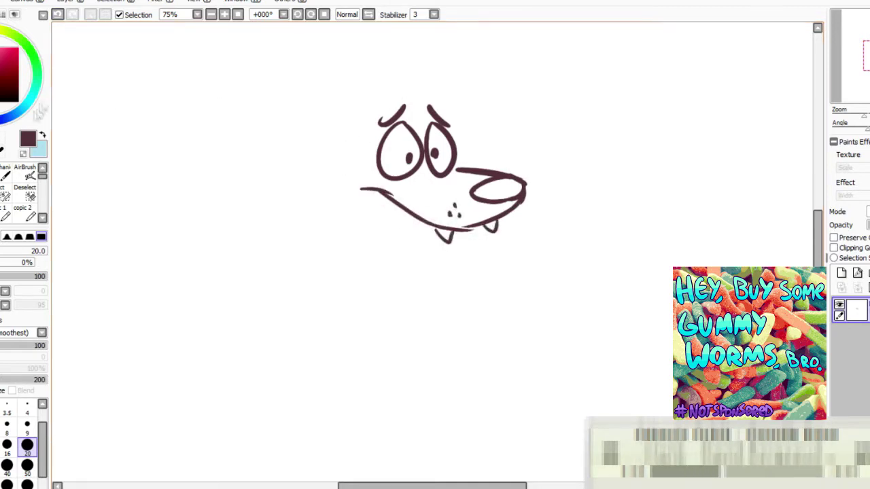
Complete the wolf's head with pointed ears, forehead fur, a tufted cheek and a long neck with chest fur.
{"action": "mouse_move", "coordinate": [348, 163]}
{"action": "left_mouse_down"}
{"action": "mouse_move", "coordinate": [333, 191]}
{"action": "mouse_move", "coordinate": [366, 215]}
{"action": "left_mouse_up"}
{"action": "left_click_drag", "start_coordinate": [460, 154], "coordinate": [480, 169]}
{"action": "mouse_move", "coordinate": [395, 114]}
{"action": "left_mouse_down"}
{"action": "mouse_move", "coordinate": [429, 107]}
{"action": "mouse_move", "coordinate": [348, 147]}
{"action": "left_mouse_up"}
{"action": "left_click_drag", "start_coordinate": [371, 125], "coordinate": [423, 100]}
{"action": "mouse_move", "coordinate": [354, 210]}
{"action": "left_mouse_down"}
{"action": "mouse_move", "coordinate": [400, 272]}
{"action": "mouse_move", "coordinate": [401, 296]}
{"action": "left_mouse_up"}
{"action": "left_click_drag", "start_coordinate": [460, 231], "coordinate": [496, 319]}
{"action": "left_click_drag", "start_coordinate": [435, 257], "coordinate": [441, 287]}
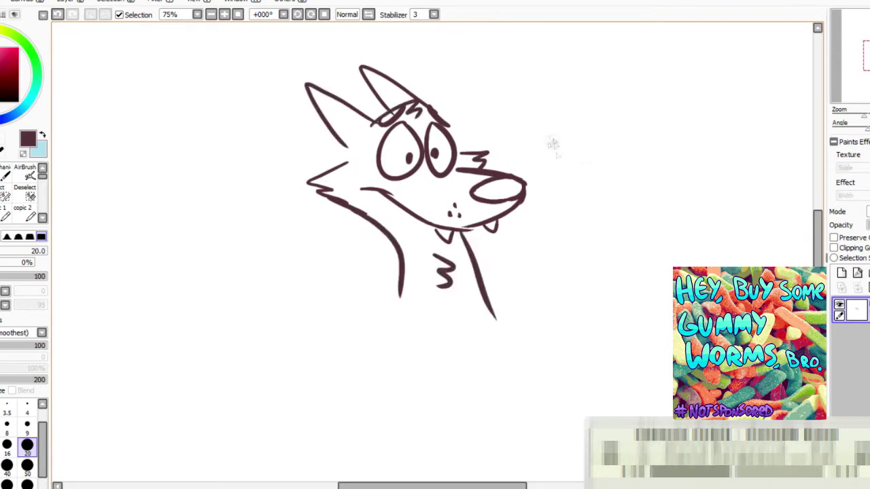
{"action": "left_click_drag", "start_coordinate": [508, 107], "coordinate": [510, 131]}
{"action": "left_click_drag", "start_coordinate": [528, 134], "coordinate": [574, 145]}
{"action": "left_click_drag", "start_coordinate": [864, 60], "coordinate": [847, 72]}
{"action": "left_click_drag", "start_coordinate": [433, 144], "coordinate": [439, 188]}
{"action": "left_click_drag", "start_coordinate": [433, 144], "coordinate": [440, 188]}
{"action": "left_click", "coordinate": [58, 14]}
{"action": "left_click", "coordinate": [59, 15]}
Add a new layer and rough out a round head with crossing guidelines, half-lidded eyes and a large muzzle in faint lines.
{"action": "left_click", "coordinate": [842, 274]}
{"action": "mouse_move", "coordinate": [279, 121]}
{"action": "left_mouse_down"}
{"action": "mouse_move", "coordinate": [248, 147]}
{"action": "mouse_move", "coordinate": [323, 209]}
{"action": "left_mouse_up"}
{"action": "left_click_drag", "start_coordinate": [317, 96], "coordinate": [333, 209]}
{"action": "left_click_drag", "start_coordinate": [261, 184], "coordinate": [375, 139]}
{"action": "left_click_drag", "start_coordinate": [262, 179], "coordinate": [375, 154]}
{"action": "left_click_drag", "start_coordinate": [307, 158], "coordinate": [337, 182]}
{"action": "left_click_drag", "start_coordinate": [322, 112], "coordinate": [352, 113]}
{"action": "left_click_drag", "start_coordinate": [301, 120], "coordinate": [282, 131]}
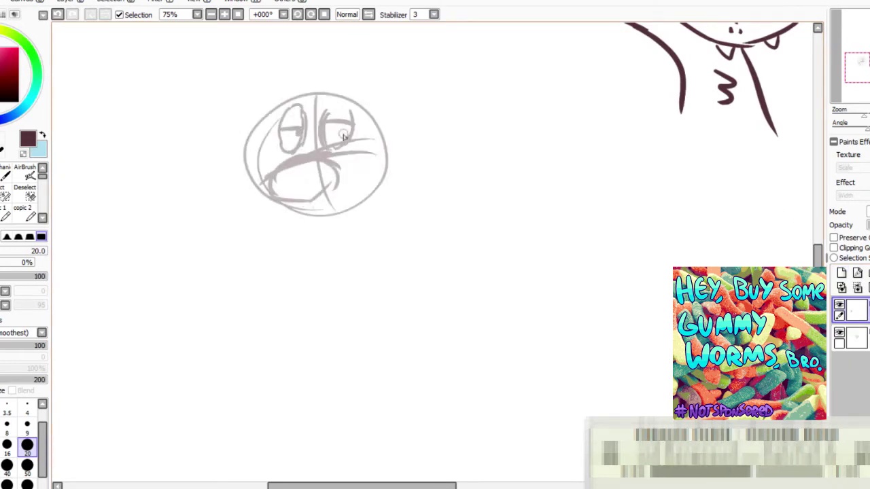
Rework the round head's muzzle with a wide nose, rounded jaw, curved cheek line and whisker dots.
{"action": "left_click", "coordinate": [4, 176]}
{"action": "left_click_drag", "start_coordinate": [333, 159], "coordinate": [344, 191]}
{"action": "left_click", "coordinate": [4, 176]}
{"action": "mouse_move", "coordinate": [263, 166]}
{"action": "left_mouse_down"}
{"action": "mouse_move", "coordinate": [317, 165]}
{"action": "mouse_move", "coordinate": [297, 194]}
{"action": "left_mouse_up"}
{"action": "left_click_drag", "start_coordinate": [242, 180], "coordinate": [301, 215]}
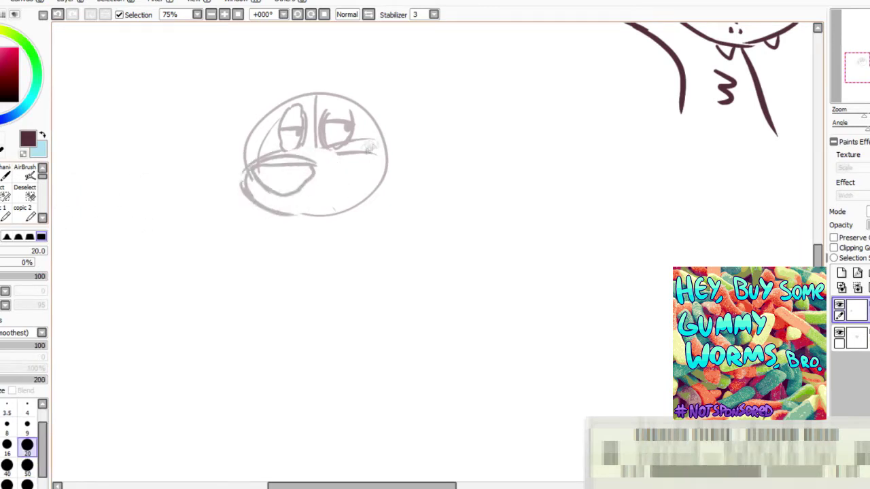
{"action": "left_click_drag", "start_coordinate": [360, 153], "coordinate": [324, 193]}
{"action": "left_click_drag", "start_coordinate": [327, 148], "coordinate": [345, 161]}
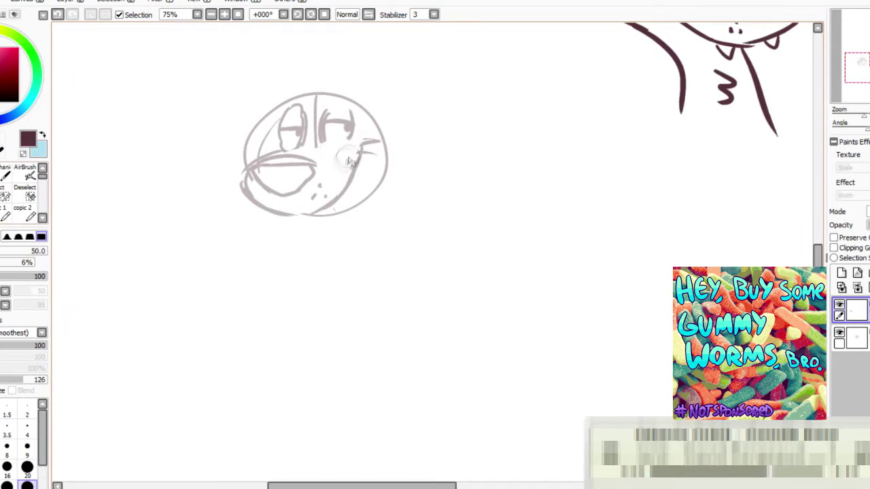
Add a round ear, a hair tuft and ragged cheek fur to the round head, and touch up its nose.
{"action": "key", "text": "n"}
{"action": "left_click_drag", "start_coordinate": [378, 122], "coordinate": [398, 165]}
{"action": "left_click_drag", "start_coordinate": [299, 91], "coordinate": [323, 87]}
{"action": "left_click_drag", "start_coordinate": [350, 107], "coordinate": [384, 115]}
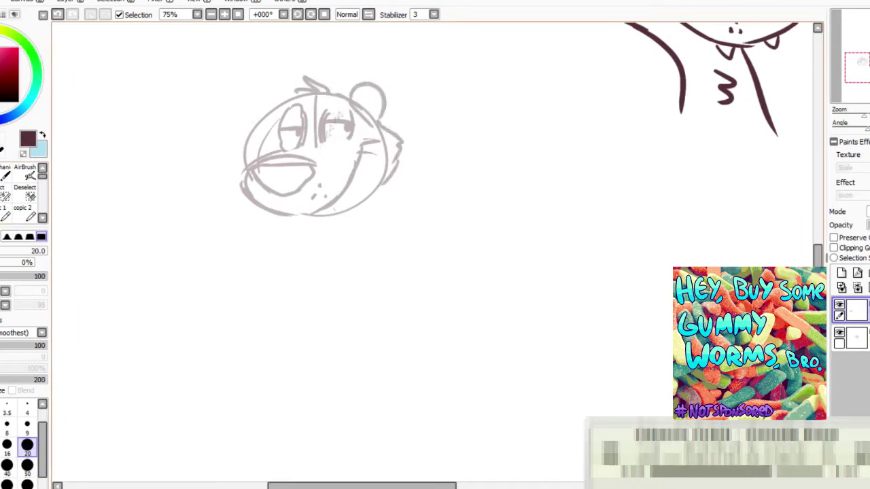
{"action": "key", "text": "e"}
{"action": "mouse_move", "coordinate": [311, 167]}
{"action": "left_mouse_down"}
{"action": "mouse_move", "coordinate": [284, 178]}
{"action": "mouse_move", "coordinate": [255, 169]}
{"action": "mouse_move", "coordinate": [307, 167]}
{"action": "left_mouse_up"}
{"action": "key", "text": "n"}
{"action": "left_click_drag", "start_coordinate": [250, 173], "coordinate": [306, 163]}
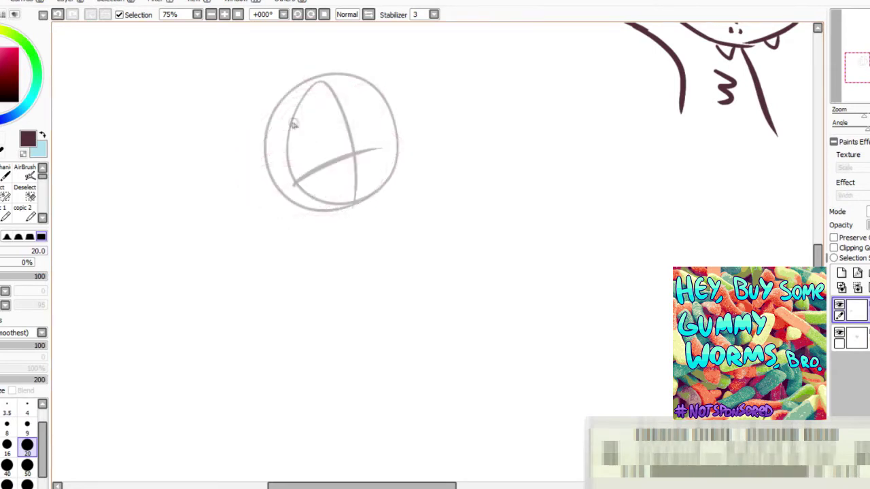
{"action": "left_click_drag", "start_coordinate": [289, 126], "coordinate": [373, 103]}
{"action": "mouse_move", "coordinate": [371, 146]}
{"action": "left_mouse_down"}
{"action": "mouse_move", "coordinate": [454, 98]}
{"action": "mouse_move", "coordinate": [457, 139]}
{"action": "left_mouse_up"}
{"action": "left_click_drag", "start_coordinate": [354, 197], "coordinate": [462, 176]}
{"action": "left_click_drag", "start_coordinate": [313, 61], "coordinate": [476, 129]}
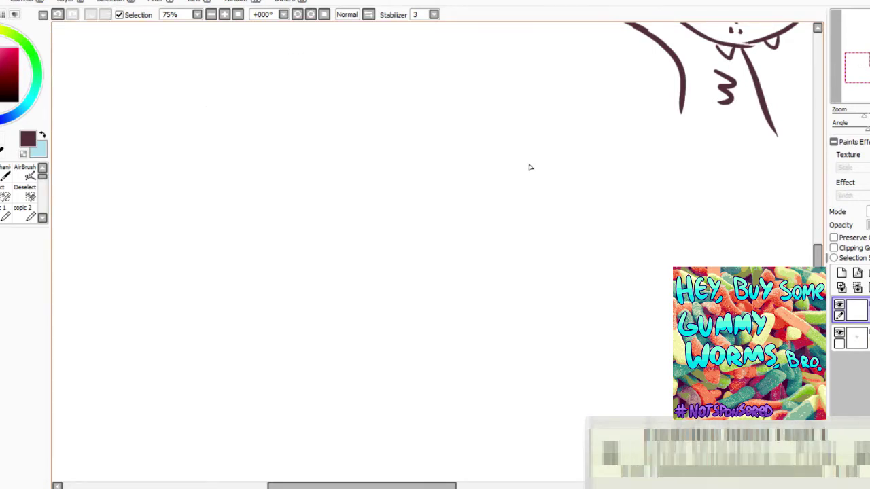
Sketch a wolf's long snout with a huge nose, two round bulging eyes and a brow in faint lines.
{"action": "mouse_move", "coordinate": [301, 164]}
{"action": "left_mouse_down"}
{"action": "mouse_move", "coordinate": [424, 102]}
{"action": "mouse_move", "coordinate": [457, 103]}
{"action": "left_mouse_up"}
{"action": "left_click_drag", "start_coordinate": [371, 129], "coordinate": [411, 178]}
{"action": "left_click_drag", "start_coordinate": [449, 103], "coordinate": [466, 167]}
{"action": "left_click_drag", "start_coordinate": [288, 82], "coordinate": [354, 126]}
{"action": "left_click_drag", "start_coordinate": [272, 112], "coordinate": [253, 161]}
{"action": "left_click_drag", "start_coordinate": [286, 88], "coordinate": [299, 127]}
Draw the wolf's wide open mouth with rounded upper and lower teeth, and erase the excess line on the snout.
{"action": "mouse_move", "coordinate": [208, 204]}
{"action": "left_mouse_down"}
{"action": "mouse_move", "coordinate": [336, 211]}
{"action": "mouse_move", "coordinate": [462, 171]}
{"action": "left_mouse_up"}
{"action": "left_click_drag", "start_coordinate": [228, 190], "coordinate": [299, 216]}
{"action": "left_click_drag", "start_coordinate": [316, 207], "coordinate": [346, 224]}
{"action": "mouse_move", "coordinate": [373, 207]}
{"action": "left_mouse_down"}
{"action": "mouse_move", "coordinate": [402, 211]}
{"action": "mouse_move", "coordinate": [441, 189]}
{"action": "left_mouse_up"}
{"action": "left_click_drag", "start_coordinate": [214, 192], "coordinate": [362, 231]}
{"action": "left_click_drag", "start_coordinate": [241, 250], "coordinate": [271, 238]}
{"action": "left_click_drag", "start_coordinate": [300, 231], "coordinate": [316, 227]}
{"action": "key", "text": "e"}
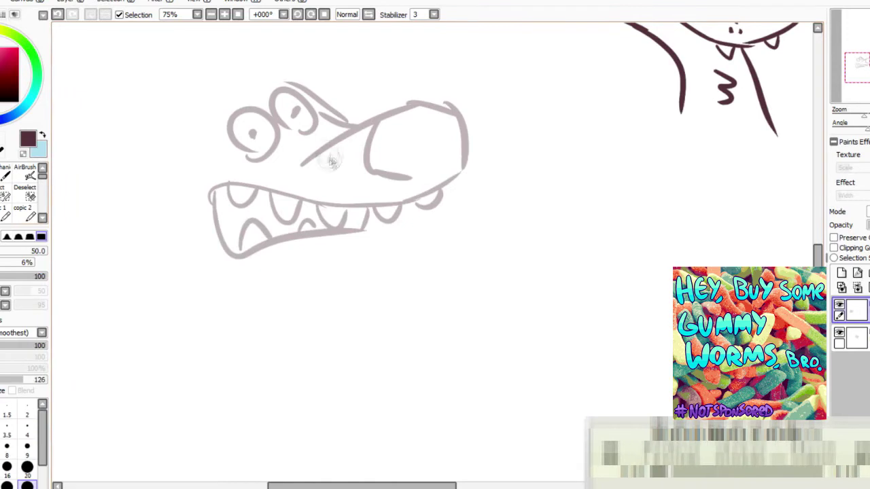
{"action": "left_click_drag", "start_coordinate": [339, 144], "coordinate": [303, 165]}
Draw the wolf's pointed ears, forehead tuft, jagged cheek and neck fur, lower jaw and throat line.
{"action": "key", "text": "n"}
{"action": "mouse_move", "coordinate": [290, 85]}
{"action": "left_mouse_down"}
{"action": "mouse_move", "coordinate": [214, 45]}
{"action": "mouse_move", "coordinate": [242, 89]}
{"action": "mouse_move", "coordinate": [198, 117]}
{"action": "left_mouse_up"}
{"action": "left_click_drag", "start_coordinate": [198, 116], "coordinate": [125, 71]}
{"action": "mouse_move", "coordinate": [124, 71]}
{"action": "left_mouse_down"}
{"action": "mouse_move", "coordinate": [178, 157]}
{"action": "mouse_move", "coordinate": [152, 189]}
{"action": "left_mouse_up"}
{"action": "left_click_drag", "start_coordinate": [152, 189], "coordinate": [227, 267]}
{"action": "mouse_move", "coordinate": [314, 262]}
{"action": "left_mouse_down"}
{"action": "mouse_move", "coordinate": [378, 237]}
{"action": "mouse_move", "coordinate": [256, 360]}
{"action": "left_mouse_up"}
{"action": "left_click_drag", "start_coordinate": [213, 239], "coordinate": [157, 336]}
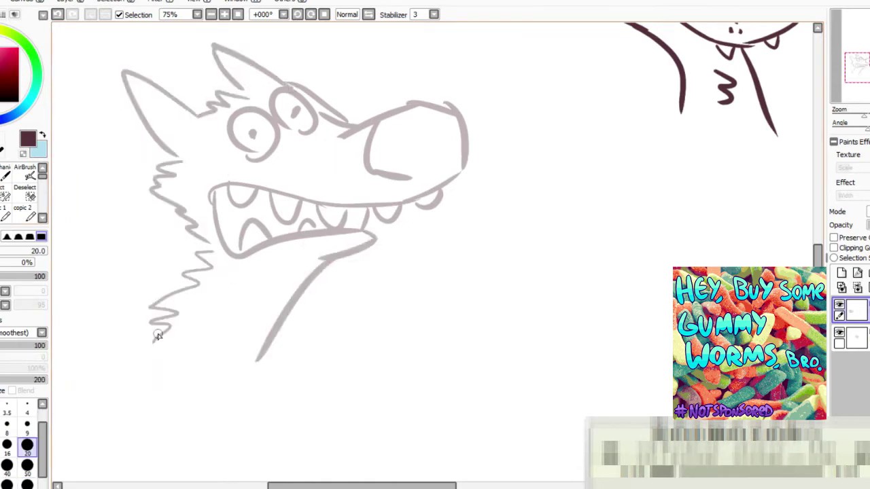
Draw a hair dryer pointed at the wolf's snout, with a wide nozzle, slotted round vent and angled handle.
{"action": "left_click_drag", "start_coordinate": [544, 234], "coordinate": [632, 299]}
{"action": "mouse_move", "coordinate": [544, 235]}
{"action": "left_mouse_down"}
{"action": "mouse_move", "coordinate": [483, 212]}
{"action": "mouse_move", "coordinate": [533, 278]}
{"action": "mouse_move", "coordinate": [625, 316]}
{"action": "left_mouse_up"}
{"action": "mouse_move", "coordinate": [564, 323]}
{"action": "left_mouse_down"}
{"action": "mouse_move", "coordinate": [539, 374]}
{"action": "mouse_move", "coordinate": [564, 381]}
{"action": "left_mouse_up"}
{"action": "mouse_move", "coordinate": [578, 242]}
{"action": "left_mouse_down"}
{"action": "mouse_move", "coordinate": [571, 303]}
{"action": "mouse_move", "coordinate": [569, 296]}
{"action": "left_mouse_up"}
{"action": "left_click_drag", "start_coordinate": [585, 245], "coordinate": [577, 299]}
{"action": "left_click_drag", "start_coordinate": [596, 252], "coordinate": [589, 294]}
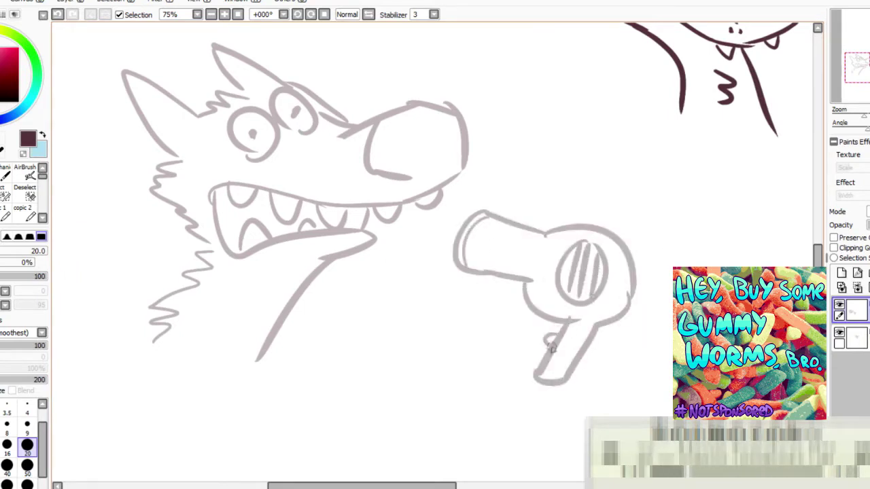
Add a new layer, switch to light blue and try curved air streaks around the wolf's head, undoing the unwanted strokes.
{"action": "left_click", "coordinate": [843, 274]}
{"action": "left_click", "coordinate": [43, 134]}
{"action": "left_click_drag", "start_coordinate": [146, 287], "coordinate": [283, 306]}
{"action": "left_click_drag", "start_coordinate": [165, 238], "coordinate": [408, 259]}
{"action": "key", "text": "ctrl+z"}
{"action": "key", "text": "ctrl+z"}
{"action": "left_click_drag", "start_coordinate": [379, 47], "coordinate": [468, 182]}
{"action": "left_click", "coordinate": [58, 14]}
{"action": "left_click", "coordinate": [58, 14]}
{"action": "left_click", "coordinate": [57, 14]}
{"action": "left_click", "coordinate": [58, 15]}
Draw light blue curved air streaks across the wolf's snout and below its jaw.
{"action": "left_click_drag", "start_coordinate": [386, 47], "coordinate": [461, 185]}
{"action": "left_click_drag", "start_coordinate": [362, 54], "coordinate": [439, 181]}
{"action": "left_click_drag", "start_coordinate": [390, 272], "coordinate": [268, 394]}
{"action": "left_click_drag", "start_coordinate": [405, 293], "coordinate": [343, 411]}
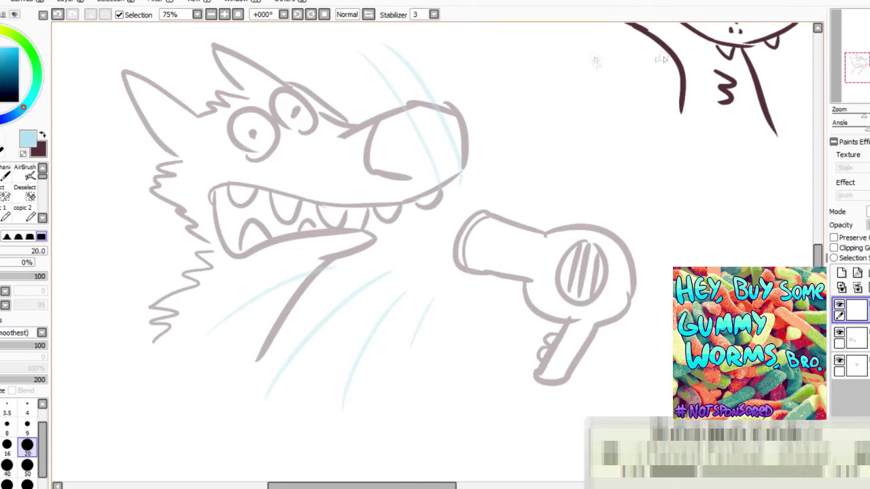
Switch back to maroon and sketch loose strokes in another area of the canvas, undoing the unwanted ones.
{"action": "left_click", "coordinate": [42, 135]}
{"action": "left_click", "coordinate": [868, 73]}
{"action": "mouse_move", "coordinate": [421, 145]}
{"action": "left_mouse_down"}
{"action": "mouse_move", "coordinate": [467, 121]}
{"action": "mouse_move", "coordinate": [462, 135]}
{"action": "left_mouse_up"}
{"action": "left_click_drag", "start_coordinate": [524, 142], "coordinate": [477, 114]}
{"action": "mouse_move", "coordinate": [487, 134]}
{"action": "left_mouse_down"}
{"action": "mouse_move", "coordinate": [515, 165]}
{"action": "mouse_move", "coordinate": [511, 137]}
{"action": "left_mouse_up"}
{"action": "mouse_move", "coordinate": [485, 150]}
{"action": "left_mouse_down"}
{"action": "mouse_move", "coordinate": [495, 152]}
{"action": "mouse_move", "coordinate": [563, 257]}
{"action": "left_mouse_up"}
{"action": "key", "text": "ctrl+z"}
{"action": "left_click_drag", "start_coordinate": [511, 170], "coordinate": [576, 107]}
{"action": "key", "text": "ctrl+z"}
{"action": "left_click_drag", "start_coordinate": [520, 144], "coordinate": [544, 173]}
{"action": "mouse_move", "coordinate": [597, 174]}
{"action": "left_mouse_down"}
{"action": "mouse_move", "coordinate": [442, 197]}
{"action": "mouse_move", "coordinate": [509, 262]}
{"action": "left_mouse_up"}
{"action": "key", "text": "ctrl+z"}
{"action": "mouse_move", "coordinate": [597, 148]}
{"action": "left_mouse_down"}
{"action": "mouse_move", "coordinate": [466, 255]}
{"action": "mouse_move", "coordinate": [456, 274]}
{"action": "mouse_move", "coordinate": [495, 236]}
{"action": "left_mouse_up"}
{"action": "key", "text": "ctrl+z"}
{"action": "left_click_drag", "start_coordinate": [437, 181], "coordinate": [457, 180]}
{"action": "left_click_drag", "start_coordinate": [462, 179], "coordinate": [478, 212]}
Doodle a small scowling face with angry eyes and a wide frown beside the athletic character, erasing and reworking its mouth.
{"action": "left_click_drag", "start_coordinate": [489, 189], "coordinate": [496, 208]}
{"action": "left_click_drag", "start_coordinate": [533, 201], "coordinate": [545, 206]}
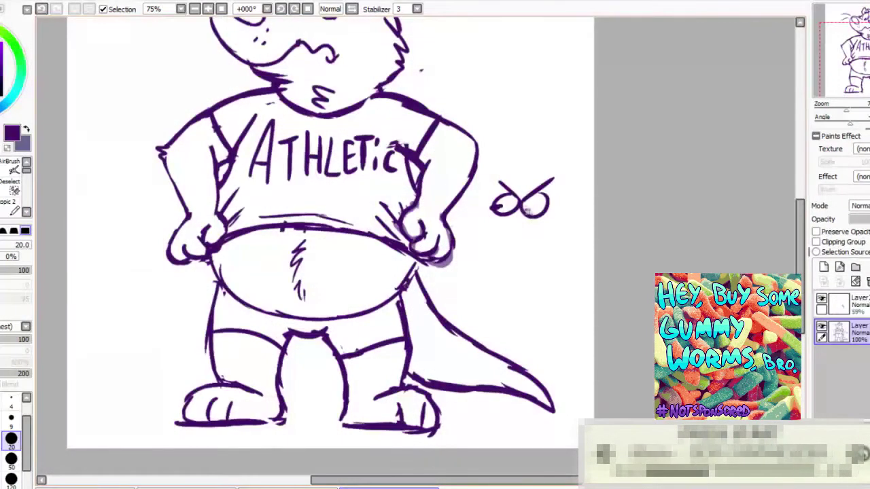
{"action": "left_click_drag", "start_coordinate": [480, 236], "coordinate": [570, 234]}
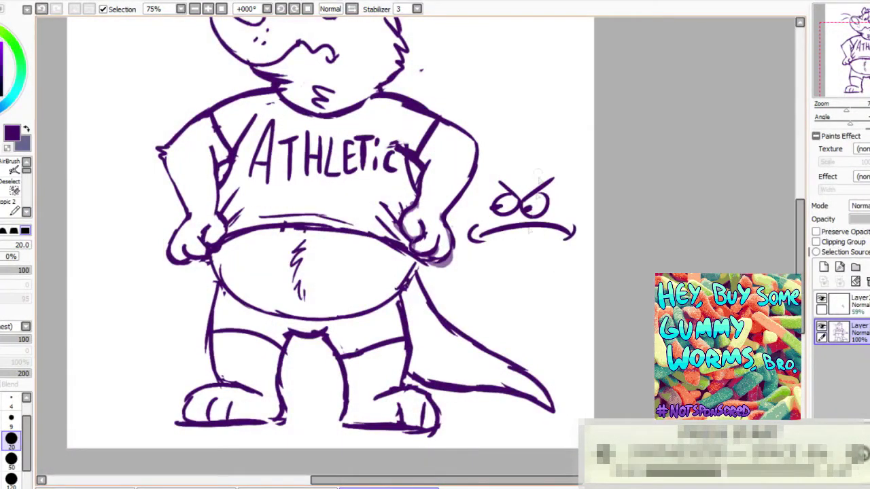
{"action": "key", "text": "e"}
{"action": "mouse_move", "coordinate": [471, 235]}
{"action": "left_mouse_down"}
{"action": "mouse_move", "coordinate": [559, 230]}
{"action": "mouse_move", "coordinate": [572, 236]}
{"action": "mouse_move", "coordinate": [570, 281]}
{"action": "left_mouse_up"}
{"action": "key", "text": "n"}
{"action": "mouse_move", "coordinate": [521, 260]}
{"action": "left_mouse_down"}
{"action": "mouse_move", "coordinate": [537, 285]}
{"action": "mouse_move", "coordinate": [554, 277]}
{"action": "left_mouse_up"}
{"action": "left_click_drag", "start_coordinate": [498, 222], "coordinate": [488, 235]}
Doodle another small group of strokes beside the athletic character and erase the side doodles.
{"action": "left_click_drag", "start_coordinate": [475, 77], "coordinate": [478, 112]}
{"action": "left_click_drag", "start_coordinate": [501, 112], "coordinate": [535, 112]}
{"action": "left_click_drag", "start_coordinate": [555, 116], "coordinate": [569, 117]}
{"action": "left_click_drag", "start_coordinate": [491, 148], "coordinate": [508, 124]}
{"action": "left_click_drag", "start_coordinate": [514, 126], "coordinate": [515, 151]}
{"action": "mouse_move", "coordinate": [546, 128]}
{"action": "left_mouse_down"}
{"action": "mouse_move", "coordinate": [535, 151]}
{"action": "mouse_move", "coordinate": [559, 155]}
{"action": "left_mouse_up"}
{"action": "left_click_drag", "start_coordinate": [580, 134], "coordinate": [573, 155]}
{"action": "left_click_drag", "start_coordinate": [561, 207], "coordinate": [582, 166]}
{"action": "left_click_drag", "start_coordinate": [495, 166], "coordinate": [548, 165]}
{"action": "left_click_drag", "start_coordinate": [568, 181], "coordinate": [590, 164]}
{"action": "key", "text": "e"}
{"action": "mouse_move", "coordinate": [462, 95]}
{"action": "left_mouse_down"}
{"action": "mouse_move", "coordinate": [527, 109]}
{"action": "mouse_move", "coordinate": [544, 163]}
{"action": "mouse_move", "coordinate": [578, 180]}
{"action": "mouse_move", "coordinate": [476, 232]}
{"action": "mouse_move", "coordinate": [544, 285]}
{"action": "mouse_move", "coordinate": [571, 265]}
{"action": "left_mouse_up"}
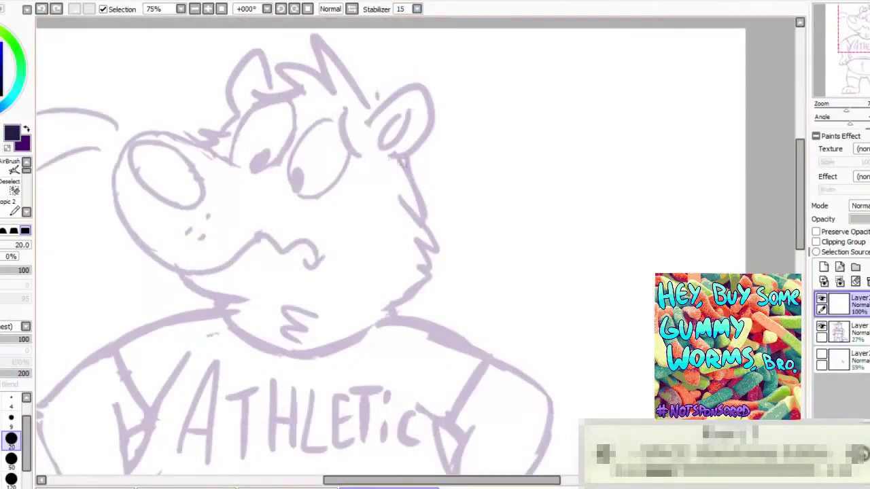
Ink clean dark navy outlines of both oval eyes over the faded athletic character sketch, redoing unwanted strokes.
{"action": "mouse_move", "coordinate": [338, 119]}
{"action": "left_mouse_down"}
{"action": "mouse_move", "coordinate": [345, 139]}
{"action": "mouse_move", "coordinate": [299, 141]}
{"action": "mouse_move", "coordinate": [344, 136]}
{"action": "mouse_move", "coordinate": [326, 198]}
{"action": "mouse_move", "coordinate": [309, 129]}
{"action": "left_mouse_up"}
{"action": "key", "text": "ctrl+z"}
{"action": "key", "text": "ctrl+z"}
{"action": "key", "text": "ctrl+z"}
{"action": "mouse_move", "coordinate": [278, 102]}
{"action": "left_mouse_down"}
{"action": "mouse_move", "coordinate": [234, 170]}
{"action": "mouse_move", "coordinate": [278, 102]}
{"action": "left_mouse_up"}
Add a new layer and ink thick worried eyebrows above both of the character's eyes.
{"action": "left_click", "coordinate": [824, 267]}
{"action": "left_click_drag", "start_coordinate": [341, 109], "coordinate": [354, 155]}
{"action": "key", "text": "ctrl+z"}
{"action": "left_click_drag", "start_coordinate": [340, 106], "coordinate": [360, 152]}
{"action": "key", "text": "ctrl+z"}
{"action": "left_click", "coordinate": [42, 9]}
{"action": "left_click_drag", "start_coordinate": [252, 94], "coordinate": [298, 91]}
Ink the spiky hair tufts on top of the head on the eye outline layer.
{"action": "left_click", "coordinate": [843, 333]}
{"action": "left_click_drag", "start_coordinate": [378, 113], "coordinate": [342, 60]}
{"action": "left_click", "coordinate": [43, 10]}
{"action": "mouse_move", "coordinate": [377, 113]}
{"action": "left_mouse_down"}
{"action": "mouse_move", "coordinate": [331, 52]}
{"action": "mouse_move", "coordinate": [274, 72]}
{"action": "left_mouse_up"}
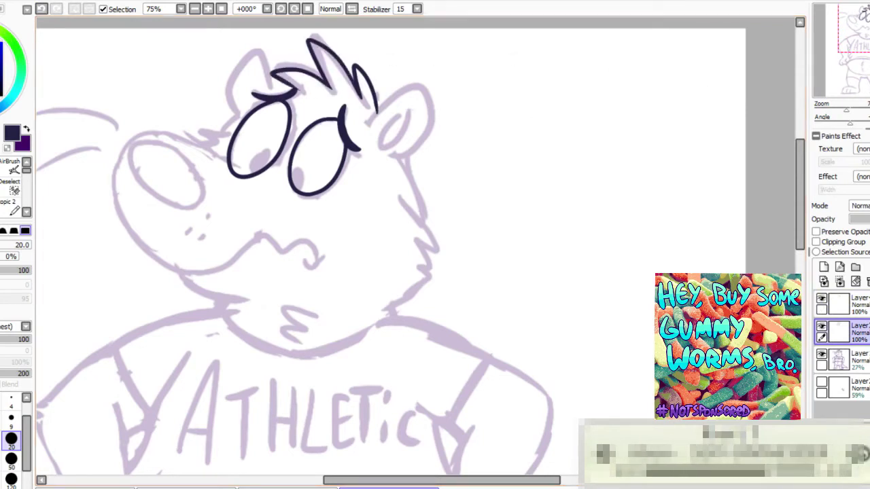
Ink the right ear outline, the jagged cheek fur and the head contour joining them, alternating between the two line layers.
{"action": "left_click", "coordinate": [843, 305]}
{"action": "mouse_move", "coordinate": [398, 160]}
{"action": "left_mouse_down"}
{"action": "mouse_move", "coordinate": [431, 120]}
{"action": "mouse_move", "coordinate": [366, 127]}
{"action": "left_mouse_up"}
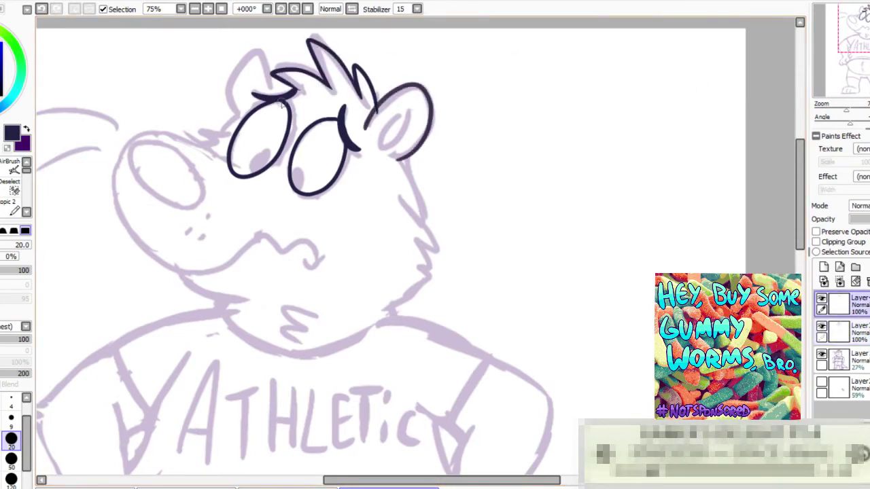
{"action": "left_click_drag", "start_coordinate": [432, 276], "coordinate": [381, 306]}
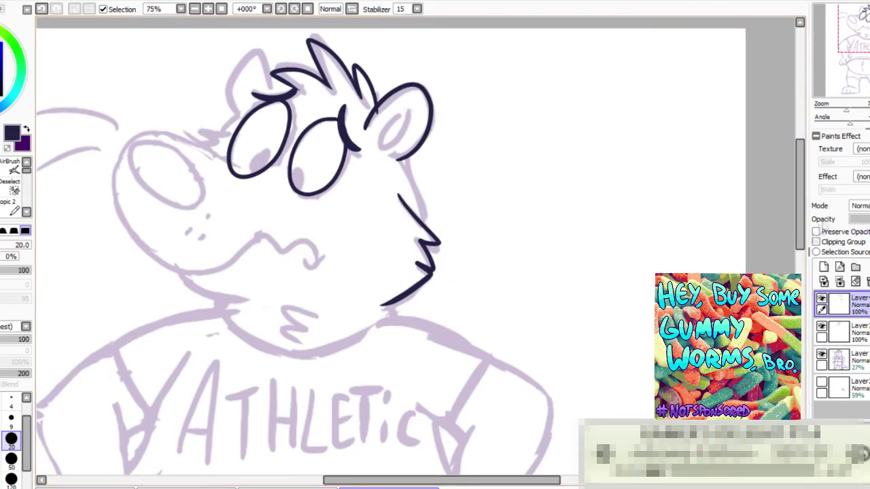
{"action": "left_click", "coordinate": [842, 332]}
{"action": "left_click_drag", "start_coordinate": [400, 159], "coordinate": [427, 231]}
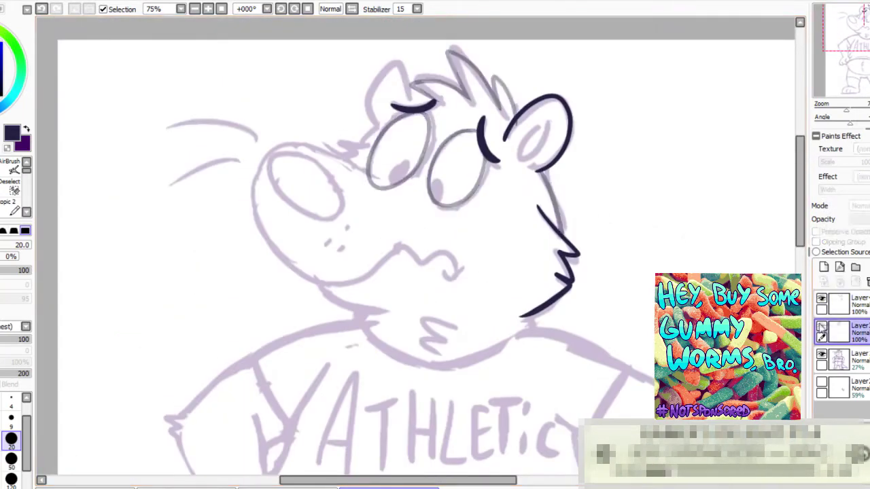
Ink the rounded snout with its wavy mouth, plus the nose oval and three muzzle dots.
{"action": "mouse_move", "coordinate": [358, 168]}
{"action": "left_mouse_down"}
{"action": "mouse_move", "coordinate": [261, 181]}
{"action": "mouse_move", "coordinate": [314, 146]}
{"action": "mouse_move", "coordinate": [275, 154]}
{"action": "mouse_move", "coordinate": [256, 178]}
{"action": "mouse_move", "coordinate": [452, 275]}
{"action": "left_mouse_up"}
{"action": "key", "text": "ctrl+z"}
{"action": "key", "text": "ctrl+z"}
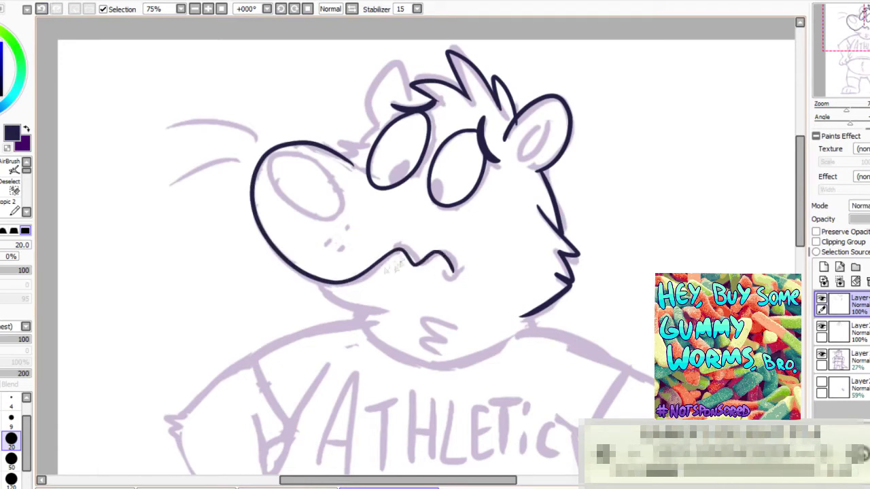
{"action": "mouse_move", "coordinate": [274, 166]}
{"action": "left_mouse_down"}
{"action": "mouse_move", "coordinate": [344, 180]}
{"action": "mouse_move", "coordinate": [270, 168]}
{"action": "mouse_move", "coordinate": [319, 222]}
{"action": "mouse_move", "coordinate": [267, 178]}
{"action": "mouse_move", "coordinate": [274, 158]}
{"action": "mouse_move", "coordinate": [343, 193]}
{"action": "mouse_move", "coordinate": [285, 151]}
{"action": "left_mouse_up"}
{"action": "key", "text": "ctrl+z"}
{"action": "key", "text": "ctrl+z"}
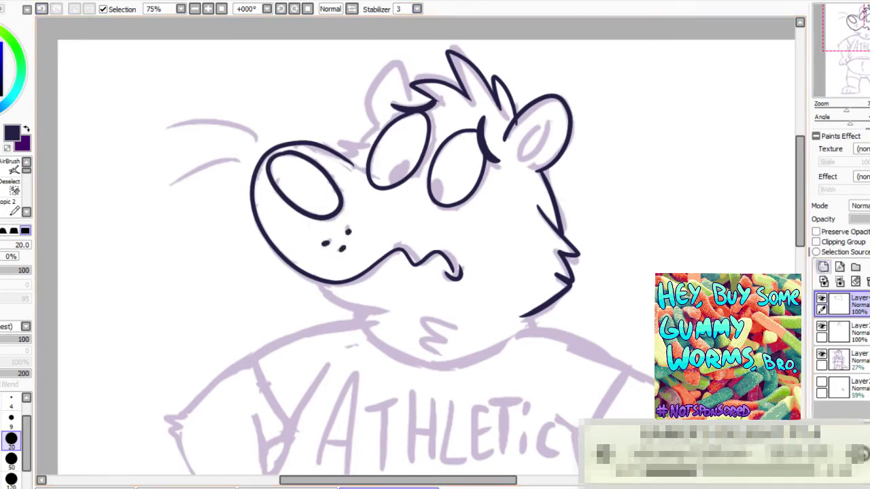
Fill in the dark pupils of both eyes and erase the overlapping line where the right ear meets the hair.
{"action": "left_click_drag", "start_coordinate": [858, 304], "coordinate": [857, 344]}
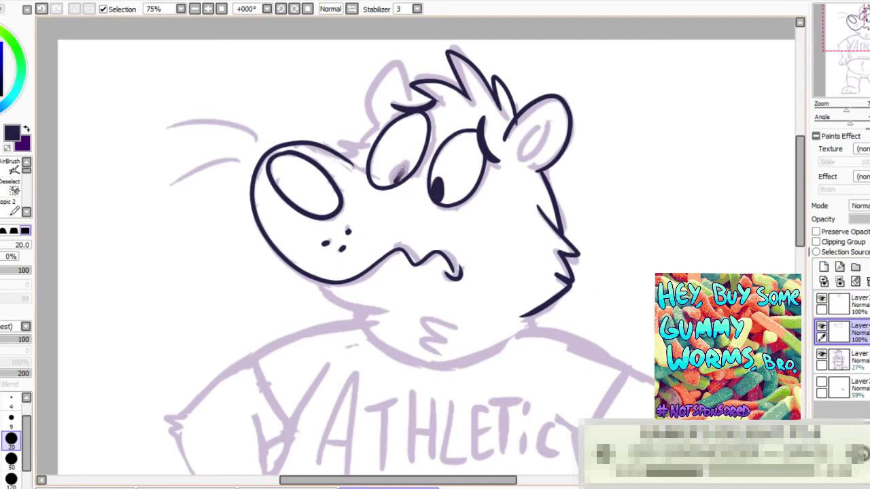
{"action": "left_click", "coordinate": [858, 303]}
{"action": "key", "text": "e"}
{"action": "left_click_drag", "start_coordinate": [521, 128], "coordinate": [529, 140]}
{"action": "left_click", "coordinate": [822, 299]}
{"action": "left_click", "coordinate": [822, 299]}
Add another new layer and ink the left ear and the short line running down to the eye.
{"action": "left_click", "coordinate": [824, 267]}
{"action": "key", "text": "n"}
{"action": "mouse_move", "coordinate": [409, 99]}
{"action": "left_mouse_down"}
{"action": "mouse_move", "coordinate": [385, 66]}
{"action": "mouse_move", "coordinate": [373, 120]}
{"action": "mouse_move", "coordinate": [367, 114]}
{"action": "mouse_move", "coordinate": [375, 124]}
{"action": "left_mouse_up"}
{"action": "key", "text": "ctrl+z"}
{"action": "key", "text": "ctrl+z"}
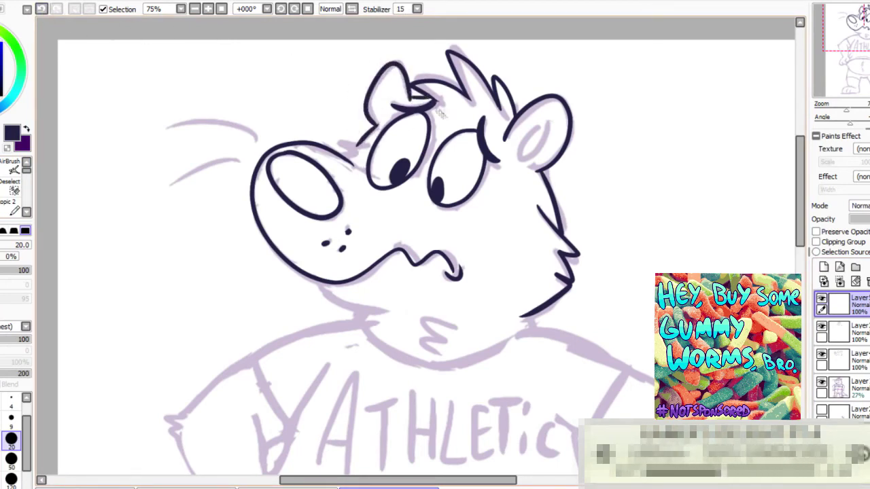
Ink the small jagged fur tuft where the snout meets the left eye on the layer below.
{"action": "left_click", "coordinate": [822, 326]}
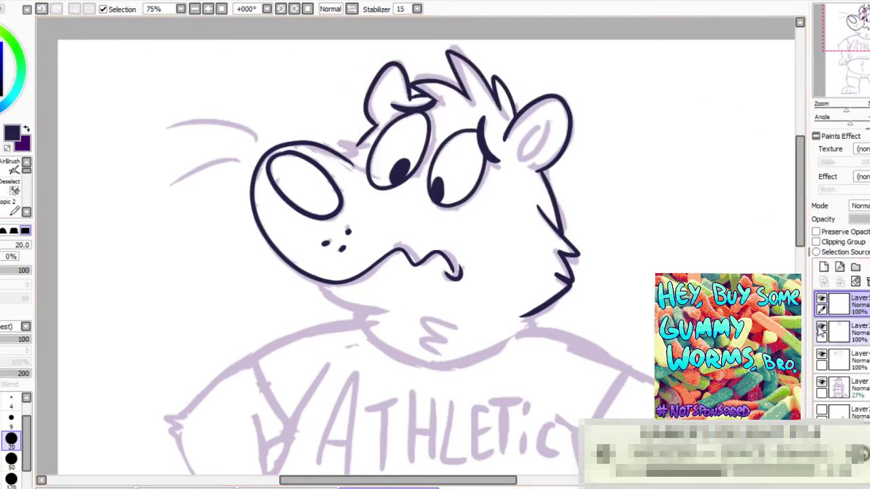
{"action": "left_click", "coordinate": [822, 327]}
{"action": "left_click", "coordinate": [850, 332]}
{"action": "key", "text": "ctrl+z"}
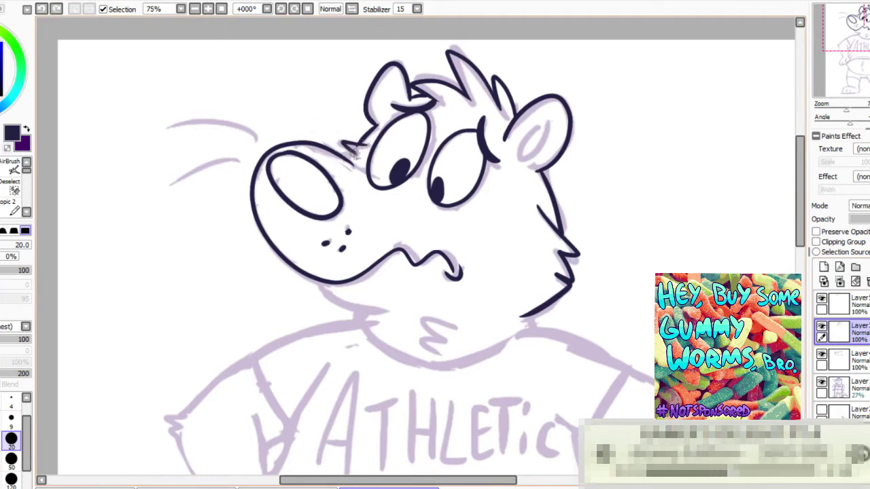
{"action": "key", "text": "e"}
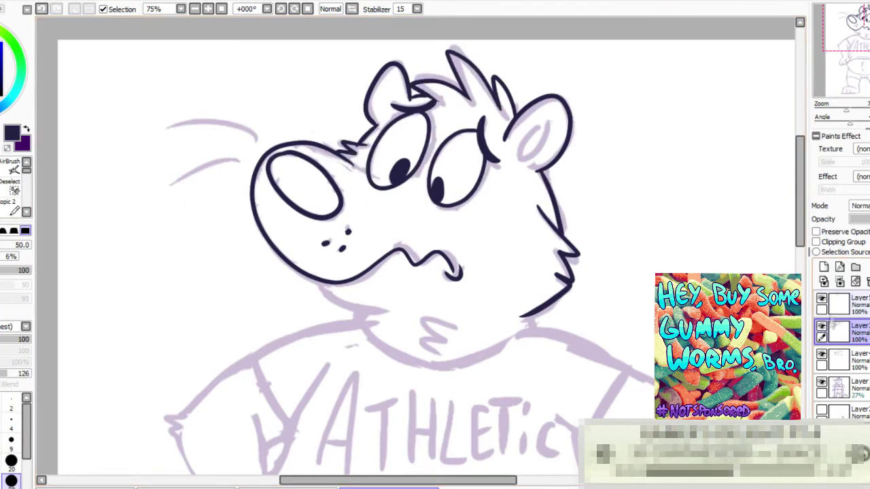
{"action": "left_click", "coordinate": [841, 305]}
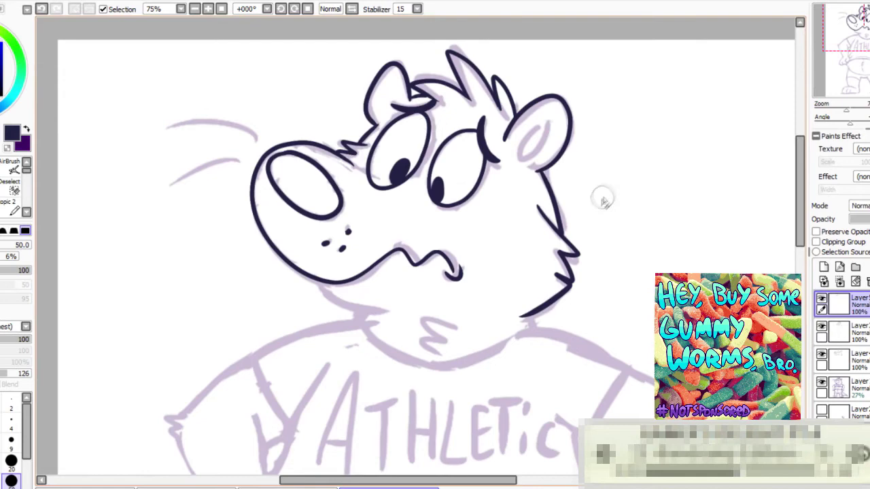
Ink the jawline under the snout with small fur spikes, undoing and redrawing strokes until it follows the sketch.
{"action": "left_click_drag", "start_coordinate": [843, 62], "coordinate": [850, 75]}
{"action": "left_click", "coordinate": [842, 332]}
{"action": "key", "text": "n"}
{"action": "mouse_move", "coordinate": [248, 172]}
{"action": "left_mouse_down"}
{"action": "mouse_move", "coordinate": [318, 201]}
{"action": "mouse_move", "coordinate": [258, 191]}
{"action": "mouse_move", "coordinate": [312, 204]}
{"action": "left_mouse_up"}
{"action": "key", "text": "ctrl+z"}
{"action": "key", "text": "ctrl+z"}
{"action": "key", "text": "ctrl+z"}
{"action": "key", "text": "ctrl+z"}
{"action": "key", "text": "ctrl+z"}
{"action": "left_click_drag", "start_coordinate": [259, 195], "coordinate": [308, 203]}
{"action": "mouse_move", "coordinate": [356, 170]}
{"action": "left_mouse_down"}
{"action": "mouse_move", "coordinate": [334, 234]}
{"action": "mouse_move", "coordinate": [373, 199]}
{"action": "left_mouse_up"}
{"action": "key", "text": "ctrl+z"}
{"action": "left_click_drag", "start_coordinate": [270, 208], "coordinate": [336, 233]}
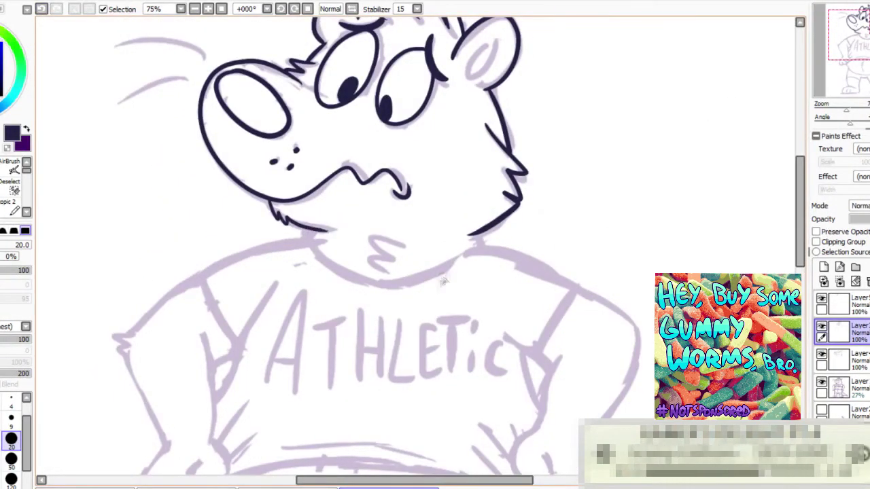
Ink both shoulder curves from the neck down to the elbows, ending in spiky elbow fur.
{"action": "scroll", "coordinate": [444, 282], "scroll_direction": "down", "scroll_amount": 3}
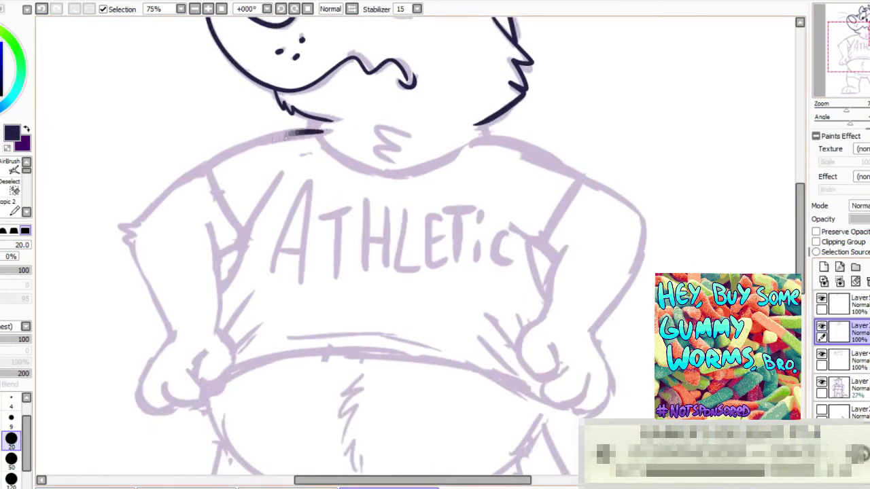
{"action": "left_click_drag", "start_coordinate": [275, 136], "coordinate": [149, 226]}
{"action": "left_click_drag", "start_coordinate": [469, 145], "coordinate": [627, 205]}
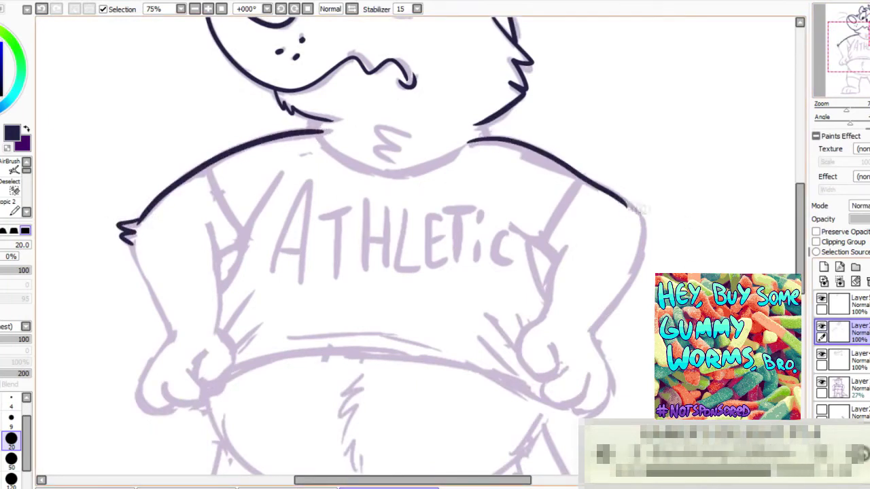
{"action": "left_click", "coordinate": [822, 327]}
{"action": "left_click", "coordinate": [822, 327]}
Ink the short neck lines on both sides and the curved shirt collar between the shoulders on the top layer.
{"action": "left_click", "coordinate": [857, 304]}
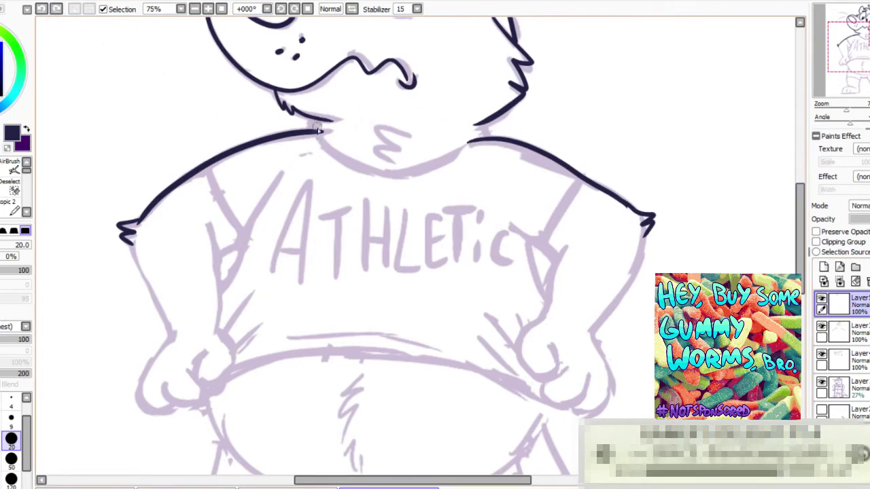
{"action": "left_click_drag", "start_coordinate": [487, 121], "coordinate": [486, 138]}
{"action": "mouse_move", "coordinate": [537, 116]}
{"action": "left_mouse_down"}
{"action": "mouse_move", "coordinate": [607, 247]}
{"action": "mouse_move", "coordinate": [566, 221]}
{"action": "left_mouse_up"}
{"action": "key", "text": "ctrl+z"}
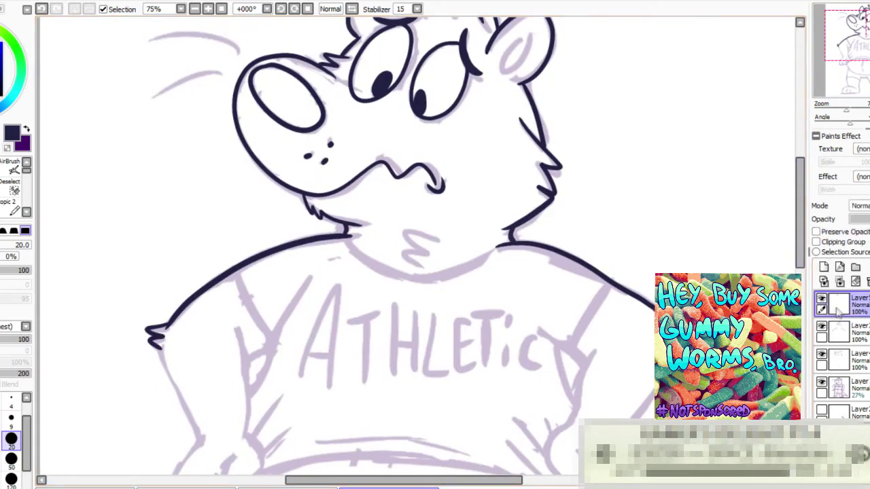
{"action": "left_click_drag", "start_coordinate": [348, 238], "coordinate": [501, 248]}
{"action": "left_click_drag", "start_coordinate": [590, 219], "coordinate": [601, 288]}
Ink the shirt's left side as a curved line running from the chest down behind the arm.
{"action": "scroll", "coordinate": [289, 110], "scroll_direction": "down", "scroll_amount": 5}
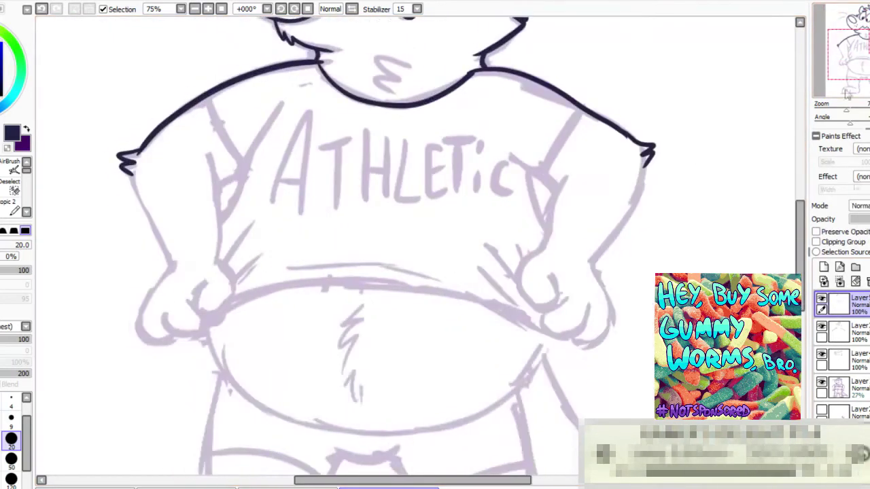
{"action": "left_click_drag", "start_coordinate": [289, 110], "coordinate": [201, 234]}
{"action": "key", "text": "ctrl+z"}
{"action": "left_click_drag", "start_coordinate": [282, 103], "coordinate": [193, 259]}
{"action": "left_click", "coordinate": [822, 328]}
{"action": "left_click", "coordinate": [821, 329]}
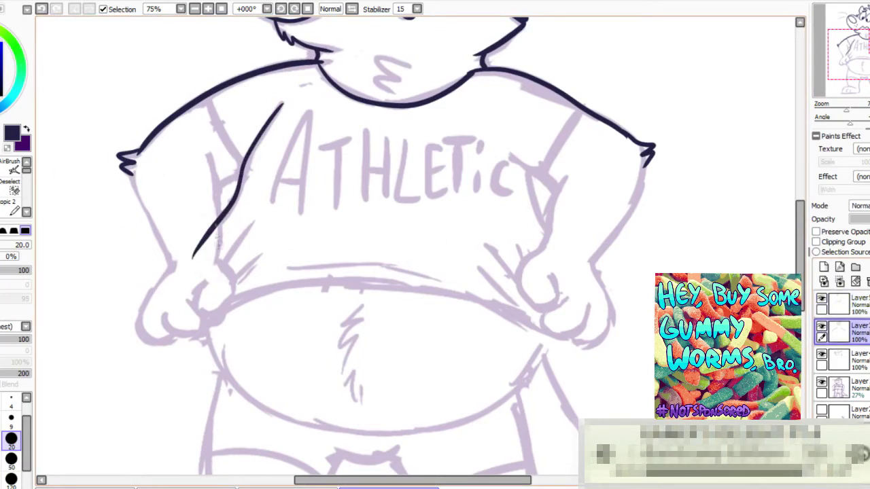
Ink the inner and outer contours of the left forearm and erase the shirt line crossing over it.
{"action": "left_click_drag", "start_coordinate": [206, 151], "coordinate": [220, 257]}
{"action": "key", "text": "ctrl+z"}
{"action": "left_click_drag", "start_coordinate": [132, 175], "coordinate": [171, 265]}
{"action": "key", "text": "ctrl+z"}
{"action": "left_click", "coordinate": [835, 303]}
{"action": "key", "text": "e"}
{"action": "mouse_move", "coordinate": [218, 222]}
{"action": "left_mouse_down"}
{"action": "mouse_move", "coordinate": [216, 237]}
{"action": "mouse_move", "coordinate": [204, 224]}
{"action": "left_mouse_up"}
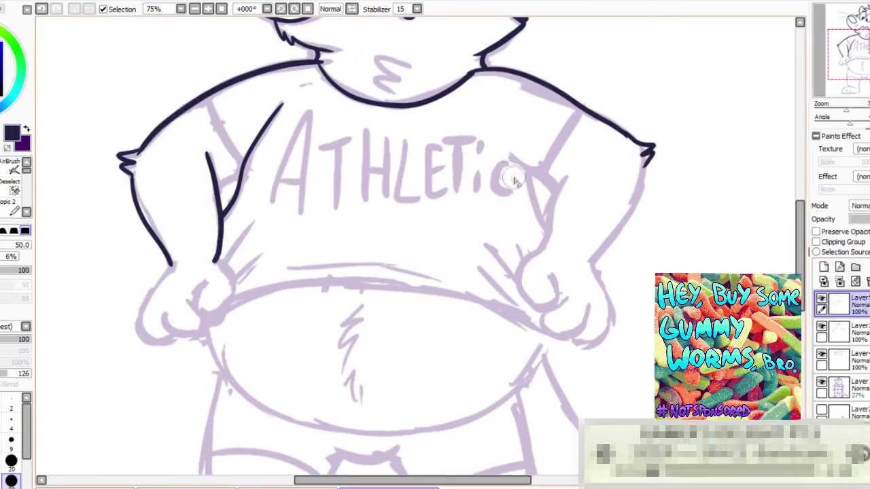
Ink the left fist resting on the hip, including its fingers and thumb.
{"action": "scroll", "coordinate": [512, 178], "scroll_direction": "down", "scroll_amount": 3}
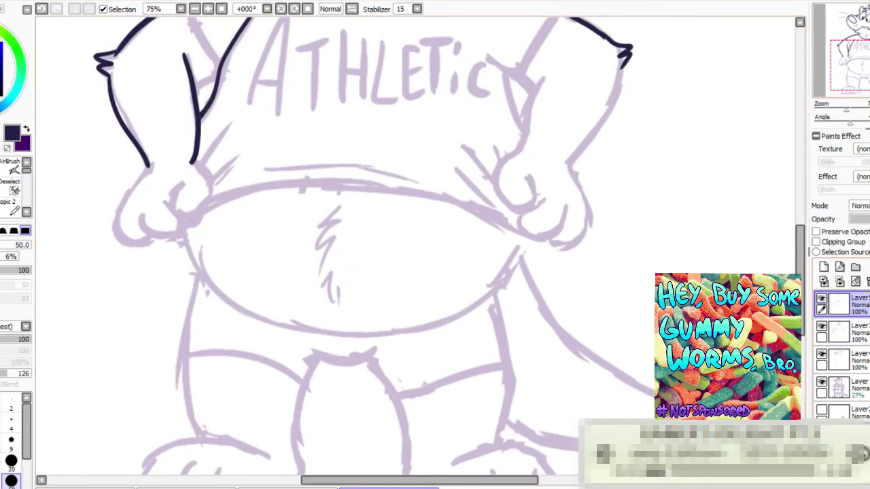
{"action": "key", "text": "n"}
{"action": "left_click_drag", "start_coordinate": [119, 215], "coordinate": [148, 237]}
{"action": "key", "text": "ctrl+z"}
{"action": "key", "text": "ctrl+z"}
{"action": "left_click_drag", "start_coordinate": [144, 198], "coordinate": [179, 217]}
{"action": "left_click_drag", "start_coordinate": [148, 166], "coordinate": [138, 243]}
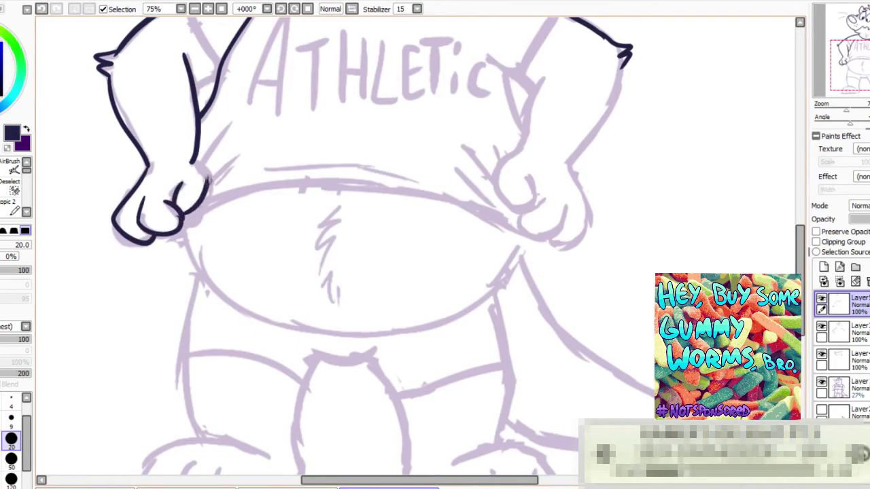
Erase the stray duplicate line along the outer edge of the left fist.
{"action": "left_click_drag", "start_coordinate": [599, 159], "coordinate": [565, 168]}
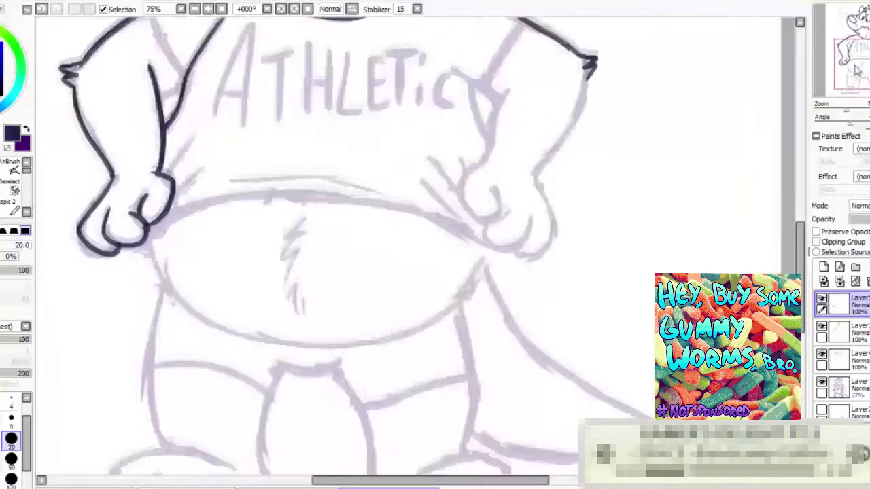
{"action": "left_click_drag", "start_coordinate": [565, 169], "coordinate": [536, 141]}
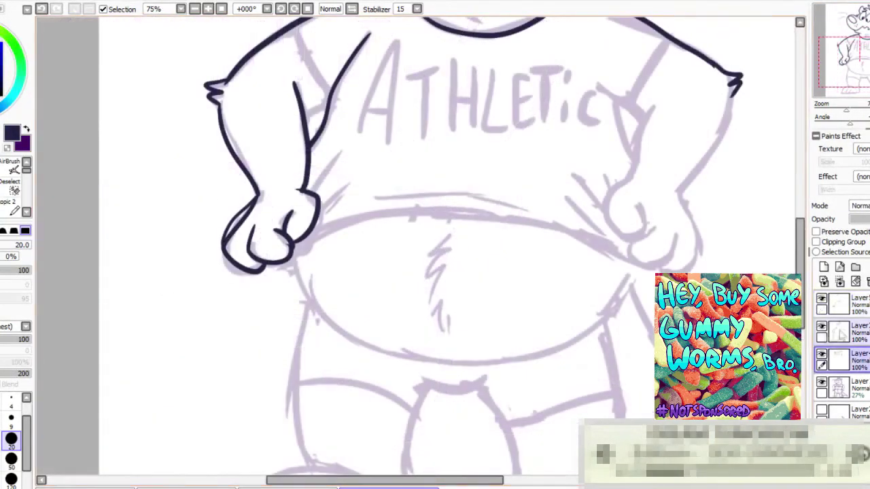
{"action": "left_click", "coordinate": [822, 304]}
{"action": "key", "text": "e"}
{"action": "left_click_drag", "start_coordinate": [251, 208], "coordinate": [231, 241]}
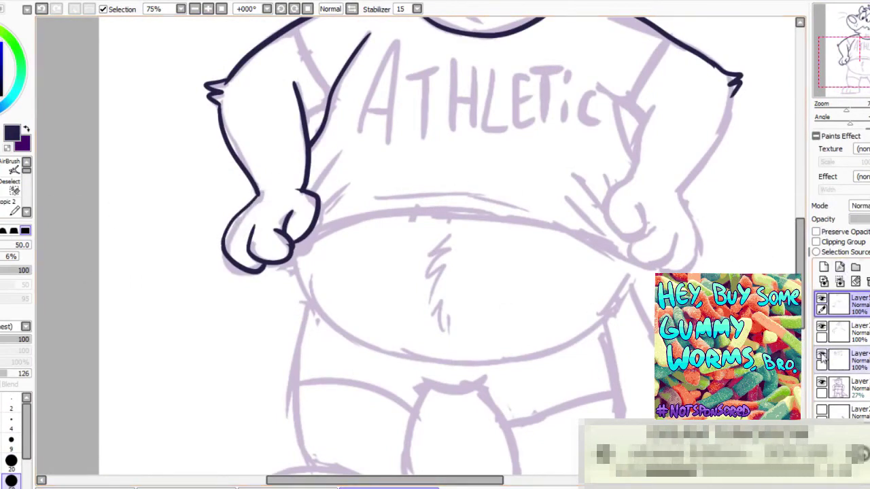
Ink the right forearm and fist, and add the shirt crease at that armpit.
{"action": "left_click", "coordinate": [850, 361]}
{"action": "key", "text": "n"}
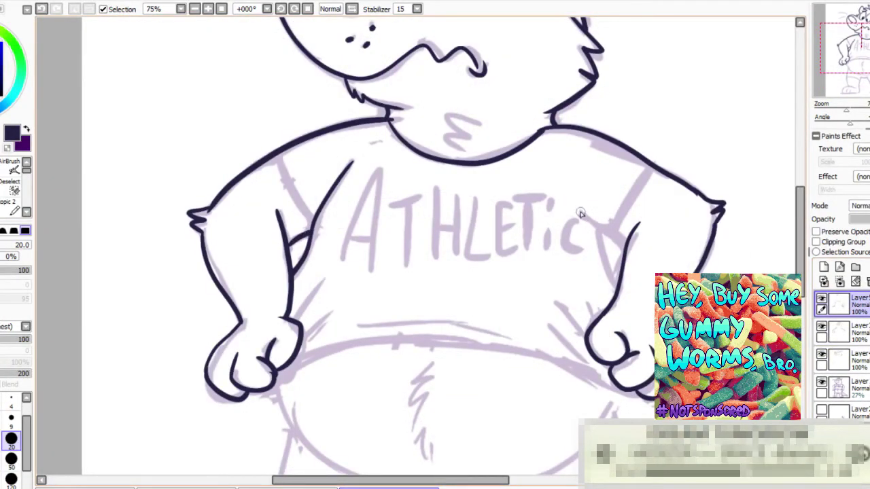
{"action": "key", "text": "ctrl+z"}
{"action": "left_click_drag", "start_coordinate": [580, 213], "coordinate": [624, 258]}
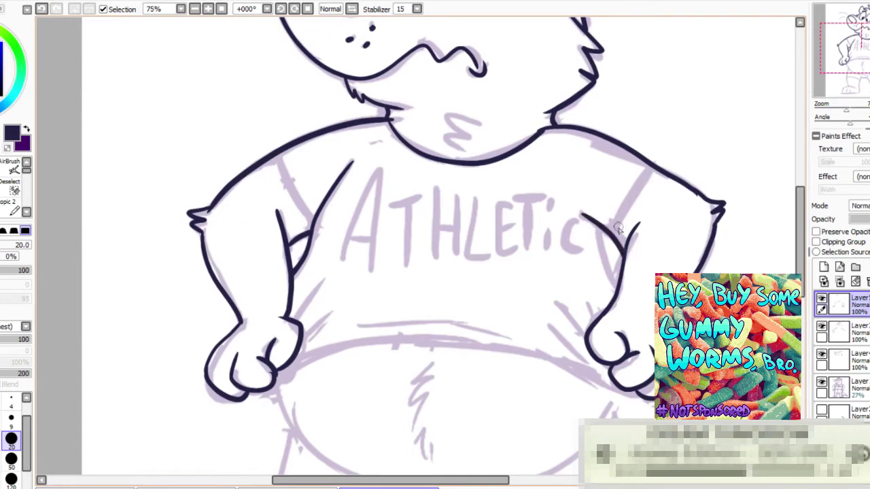
Ink the edges of both shirt sleeves and the zigzag fur tuft above the collar.
{"action": "left_click_drag", "start_coordinate": [638, 224], "coordinate": [653, 162]}
{"action": "key", "text": "ctrl+z"}
{"action": "left_click_drag", "start_coordinate": [278, 155], "coordinate": [310, 224]}
{"action": "mouse_move", "coordinate": [453, 125]}
{"action": "left_mouse_down"}
{"action": "mouse_move", "coordinate": [467, 149]}
{"action": "mouse_move", "coordinate": [450, 135]}
{"action": "mouse_move", "coordinate": [459, 158]}
{"action": "left_mouse_up"}
{"action": "key", "text": "ctrl+z"}
{"action": "mouse_move", "coordinate": [492, 123]}
{"action": "left_mouse_down"}
{"action": "mouse_move", "coordinate": [497, 308]}
{"action": "mouse_move", "coordinate": [503, 250]}
{"action": "mouse_move", "coordinate": [467, 283]}
{"action": "mouse_move", "coordinate": [469, 256]}
{"action": "mouse_move", "coordinate": [467, 282]}
{"action": "mouse_move", "coordinate": [449, 274]}
{"action": "mouse_move", "coordinate": [467, 283]}
{"action": "mouse_move", "coordinate": [448, 269]}
{"action": "mouse_move", "coordinate": [469, 284]}
{"action": "left_mouse_up"}
{"action": "left_click", "coordinate": [41, 8]}
{"action": "left_click", "coordinate": [42, 9]}
{"action": "left_click", "coordinate": [41, 8]}
{"action": "left_click", "coordinate": [417, 8]}
{"action": "left_click", "coordinate": [406, 53]}
{"action": "left_click", "coordinate": [41, 9]}
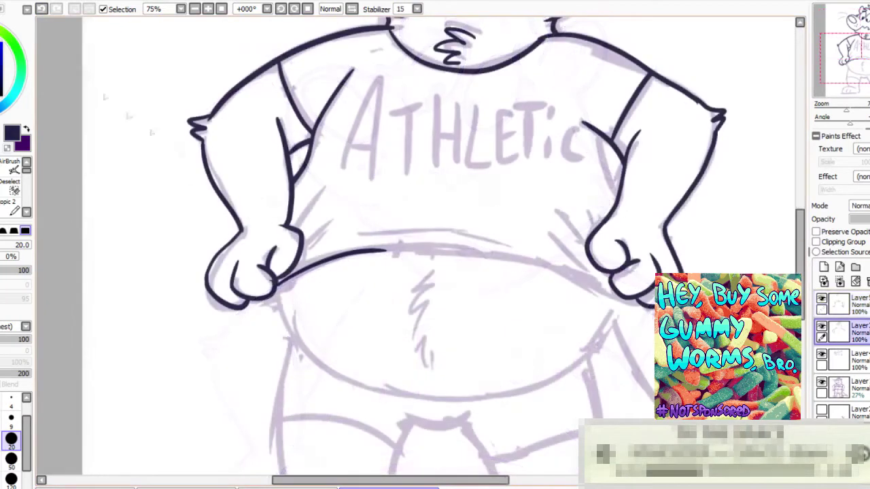
{"action": "left_click", "coordinate": [42, 9]}
{"action": "mouse_move", "coordinate": [288, 275]}
{"action": "left_mouse_down"}
{"action": "mouse_move", "coordinate": [508, 253]}
{"action": "mouse_move", "coordinate": [606, 294]}
{"action": "mouse_move", "coordinate": [347, 259]}
{"action": "mouse_move", "coordinate": [294, 269]}
{"action": "mouse_move", "coordinate": [343, 261]}
{"action": "mouse_move", "coordinate": [582, 277]}
{"action": "left_mouse_up"}
{"action": "left_click", "coordinate": [42, 9]}
{"action": "left_click", "coordinate": [42, 9]}
{"action": "key", "text": "ctrl+z"}
Ink the shirt's curved bottom hem from fist to fist, and select and move the line to fit the sketch.
{"action": "mouse_move", "coordinate": [625, 299]}
{"action": "left_mouse_down"}
{"action": "mouse_move", "coordinate": [289, 275]}
{"action": "mouse_move", "coordinate": [227, 301]}
{"action": "left_mouse_up"}
{"action": "key", "text": "l"}
{"action": "mouse_move", "coordinate": [278, 237]}
{"action": "left_mouse_down"}
{"action": "mouse_move", "coordinate": [653, 280]}
{"action": "mouse_move", "coordinate": [225, 262]}
{"action": "left_mouse_up"}
{"action": "key", "text": "ctrl+d"}
{"action": "left_click_drag", "start_coordinate": [466, 276], "coordinate": [461, 251]}
{"action": "key", "text": "ctrl+z"}
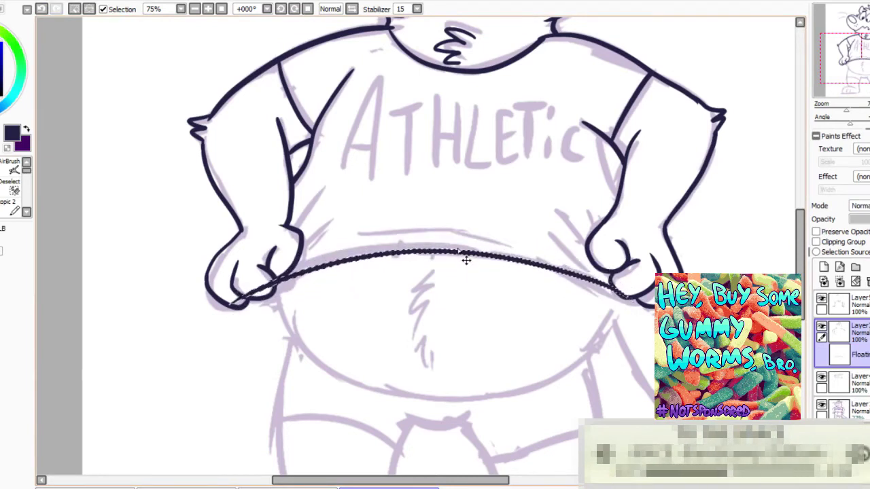
{"action": "key", "text": "Return"}
Erase the excess ends of the hem line that overlap the fists.
{"action": "left_click", "coordinate": [868, 219]}
{"action": "key", "text": "e"}
{"action": "left_click_drag", "start_coordinate": [281, 282], "coordinate": [238, 308]}
{"action": "left_click", "coordinate": [869, 219]}
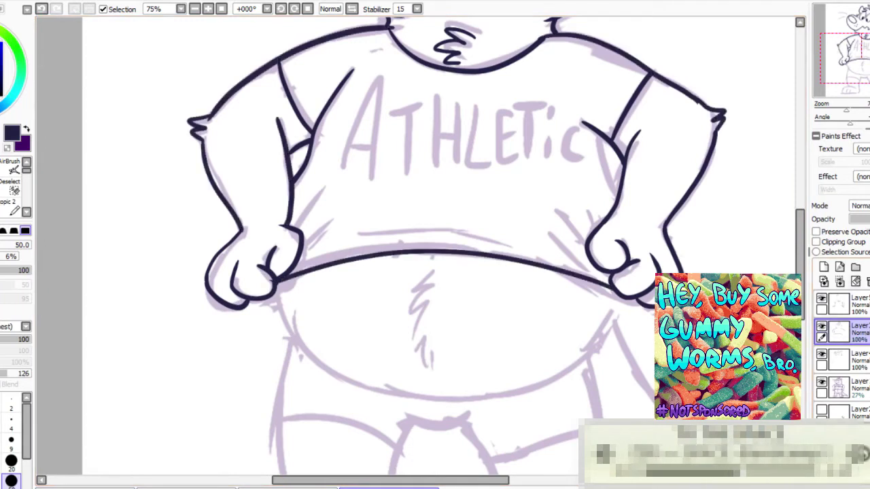
Ink the long fold above the shirt hem and the short wrinkle lines beside both fists.
{"action": "key", "text": "n"}
{"action": "left_click_drag", "start_coordinate": [358, 241], "coordinate": [510, 245]}
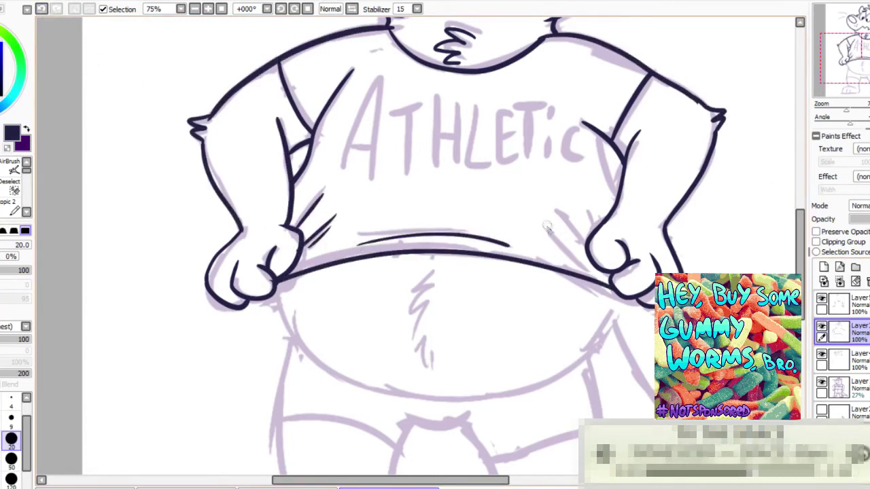
{"action": "left_click", "coordinate": [41, 9]}
{"action": "left_click_drag", "start_coordinate": [556, 209], "coordinate": [588, 246]}
{"action": "left_click_drag", "start_coordinate": [588, 208], "coordinate": [595, 227]}
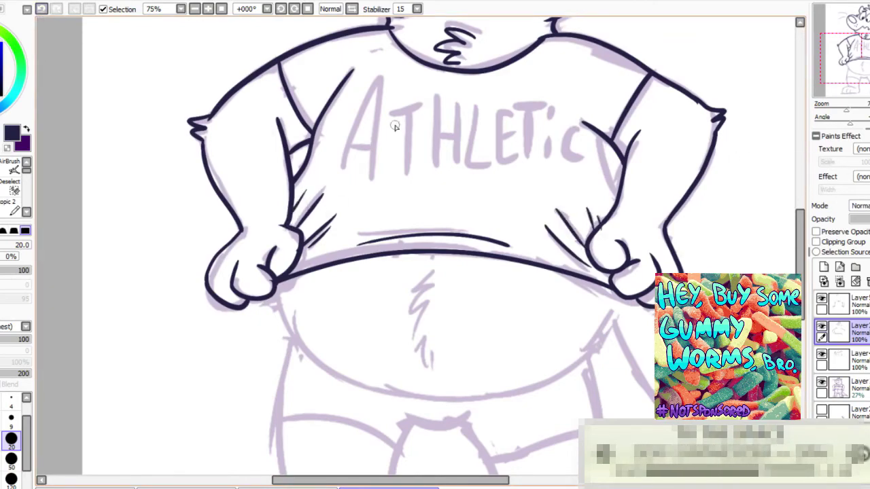
{"action": "scroll", "coordinate": [435, 245], "scroll_direction": "down", "scroll_amount": 3}
{"action": "left_click", "coordinate": [822, 300]}
{"action": "left_click", "coordinate": [822, 300]}
{"action": "left_click", "coordinate": [840, 359]}
{"action": "mouse_move", "coordinate": [298, 169]}
{"action": "left_mouse_down"}
{"action": "mouse_move", "coordinate": [415, 272]}
{"action": "mouse_move", "coordinate": [574, 246]}
{"action": "mouse_move", "coordinate": [413, 275]}
{"action": "mouse_move", "coordinate": [575, 244]}
{"action": "mouse_move", "coordinate": [448, 278]}
{"action": "mouse_move", "coordinate": [650, 176]}
{"action": "left_mouse_up"}
{"action": "key", "text": "ctrl+z"}
{"action": "key", "text": "ctrl+z"}
{"action": "key", "text": "ctrl+z"}
Ink the rounded underside of the belly from fist to fist on the lower line layer and adjust its placement.
{"action": "mouse_move", "coordinate": [289, 151]}
{"action": "left_mouse_down"}
{"action": "mouse_move", "coordinate": [452, 278]}
{"action": "mouse_move", "coordinate": [653, 142]}
{"action": "mouse_move", "coordinate": [306, 204]}
{"action": "mouse_move", "coordinate": [631, 151]}
{"action": "mouse_move", "coordinate": [551, 271]}
{"action": "mouse_move", "coordinate": [639, 168]}
{"action": "mouse_move", "coordinate": [650, 121]}
{"action": "left_mouse_up"}
{"action": "key", "text": "ctrl+z"}
{"action": "key", "text": "ctrl+z"}
{"action": "key", "text": "ctrl+z"}
{"action": "left_click", "coordinate": [2, 130]}
{"action": "mouse_move", "coordinate": [609, 286]}
{"action": "left_mouse_down"}
{"action": "mouse_move", "coordinate": [681, 103]}
{"action": "mouse_move", "coordinate": [474, 320]}
{"action": "left_mouse_up"}
{"action": "left_click_drag", "start_coordinate": [473, 227], "coordinate": [468, 224]}
{"action": "left_click", "coordinate": [9, 189]}
{"action": "key", "text": "ctrl+d"}
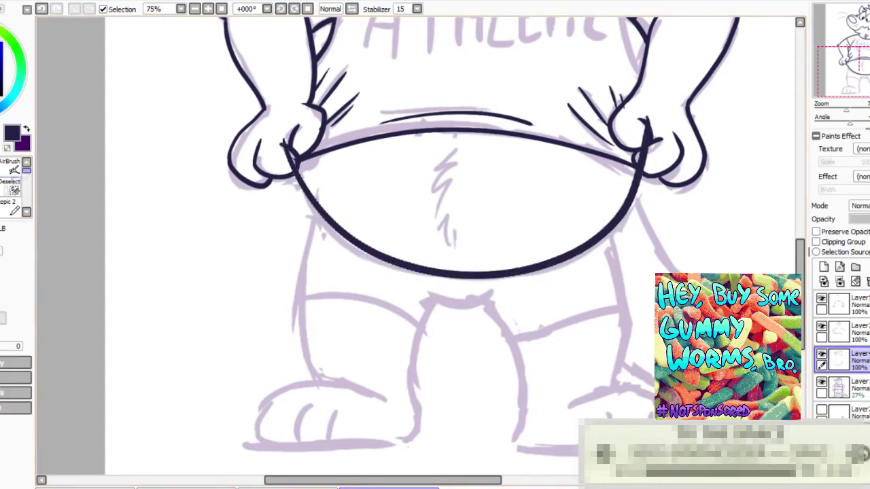
{"action": "key", "text": "Return"}
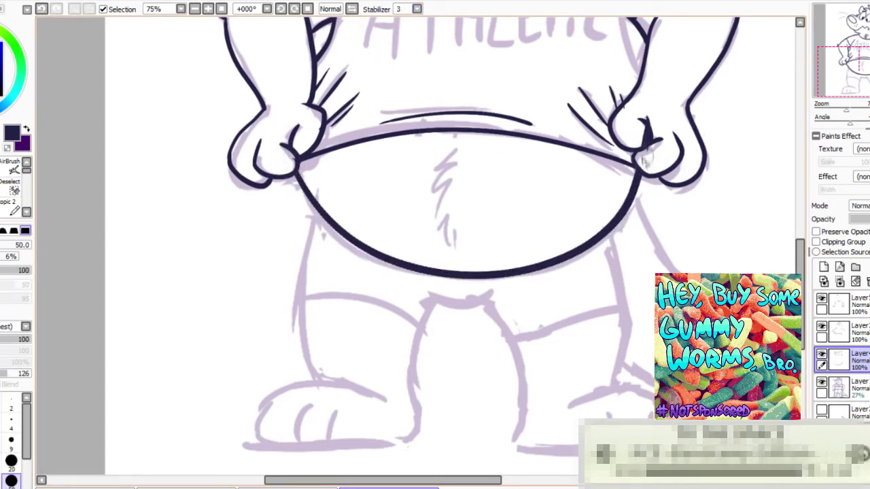
Erase the belly line's ends over the fists and rework where it meets the left end of the shirt hem.
{"action": "mouse_move", "coordinate": [303, 176]}
{"action": "left_mouse_down"}
{"action": "mouse_move", "coordinate": [315, 225]}
{"action": "mouse_move", "coordinate": [287, 167]}
{"action": "mouse_move", "coordinate": [316, 205]}
{"action": "mouse_move", "coordinate": [305, 180]}
{"action": "left_mouse_up"}
{"action": "key", "text": "n"}
{"action": "left_click", "coordinate": [42, 10]}
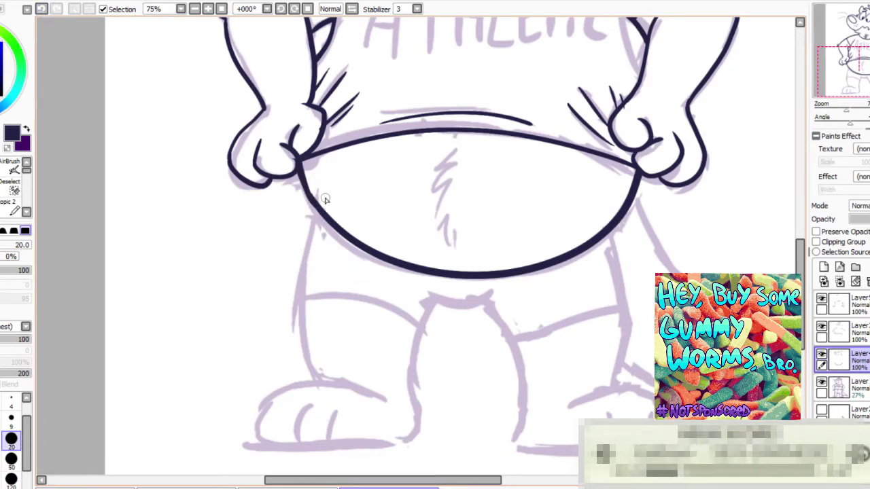
Ink the zigzag fur tuft down the middle of the belly.
{"action": "mouse_move", "coordinate": [454, 154]}
{"action": "left_mouse_down"}
{"action": "mouse_move", "coordinate": [435, 216]}
{"action": "mouse_move", "coordinate": [455, 247]}
{"action": "left_mouse_up"}
{"action": "left_click", "coordinate": [42, 9]}
{"action": "mouse_move", "coordinate": [452, 166]}
{"action": "left_mouse_down"}
{"action": "mouse_move", "coordinate": [441, 224]}
{"action": "mouse_move", "coordinate": [449, 245]}
{"action": "left_mouse_up"}
{"action": "key", "text": "ctrl+z"}
{"action": "mouse_move", "coordinate": [455, 151]}
{"action": "left_mouse_down"}
{"action": "mouse_move", "coordinate": [438, 180]}
{"action": "mouse_move", "coordinate": [441, 203]}
{"action": "left_mouse_up"}
{"action": "left_click", "coordinate": [43, 9]}
{"action": "left_click_drag", "start_coordinate": [452, 152], "coordinate": [450, 245]}
Ink the outer lines of both legs from the belly down to the feet on the middle line layer.
{"action": "mouse_move", "coordinate": [449, 312]}
{"action": "left_mouse_down"}
{"action": "mouse_move", "coordinate": [469, 259]}
{"action": "mouse_move", "coordinate": [466, 203]}
{"action": "left_mouse_up"}
{"action": "left_click", "coordinate": [822, 330]}
{"action": "left_click_drag", "start_coordinate": [332, 102], "coordinate": [350, 308]}
{"action": "key", "text": "ctrl+z"}
{"action": "left_click_drag", "start_coordinate": [623, 128], "coordinate": [617, 317]}
{"action": "left_click", "coordinate": [840, 304]}
{"action": "mouse_move", "coordinate": [401, 291]}
{"action": "left_mouse_down"}
{"action": "mouse_move", "coordinate": [277, 323]}
{"action": "mouse_move", "coordinate": [424, 328]}
{"action": "left_mouse_up"}
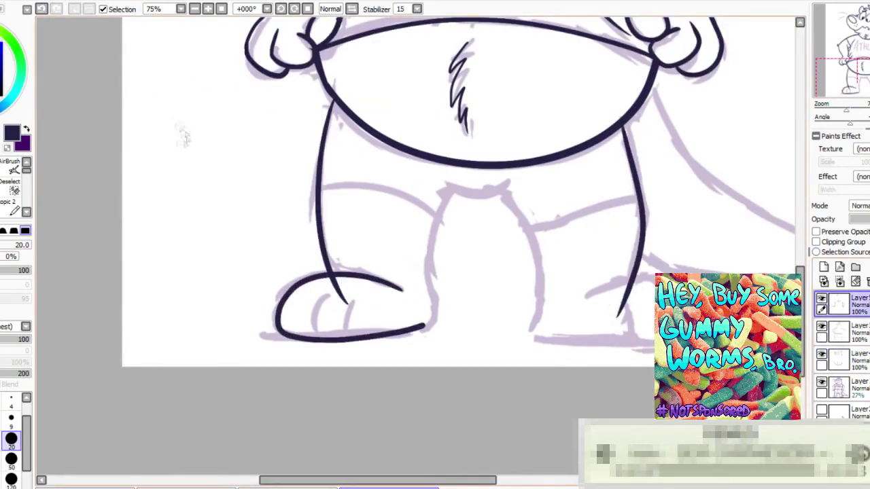
{"action": "left_click", "coordinate": [40, 10]}
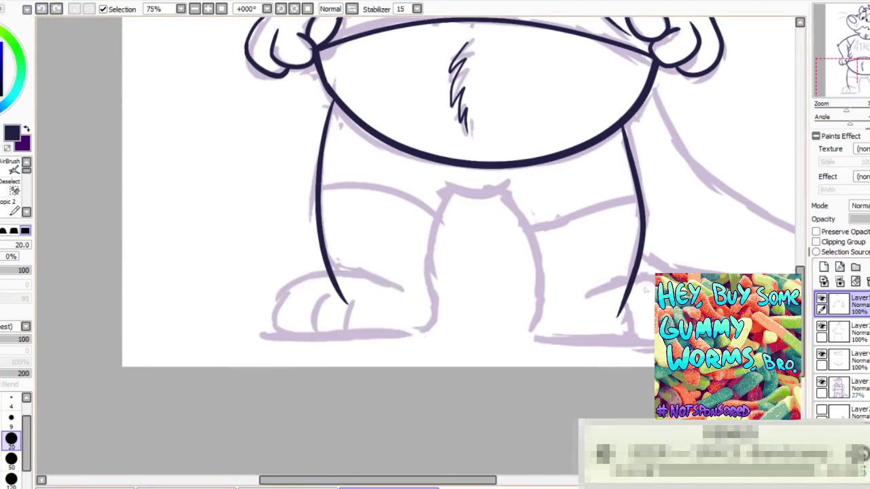
Ink the flat sole lines under both feet on the lower line layer.
{"action": "left_click", "coordinate": [842, 361]}
{"action": "mouse_move", "coordinate": [264, 336]}
{"action": "left_mouse_down"}
{"action": "mouse_move", "coordinate": [403, 327]}
{"action": "mouse_move", "coordinate": [433, 334]}
{"action": "left_mouse_up"}
{"action": "key", "text": "ctrl+z"}
{"action": "key", "text": "ctrl+z"}
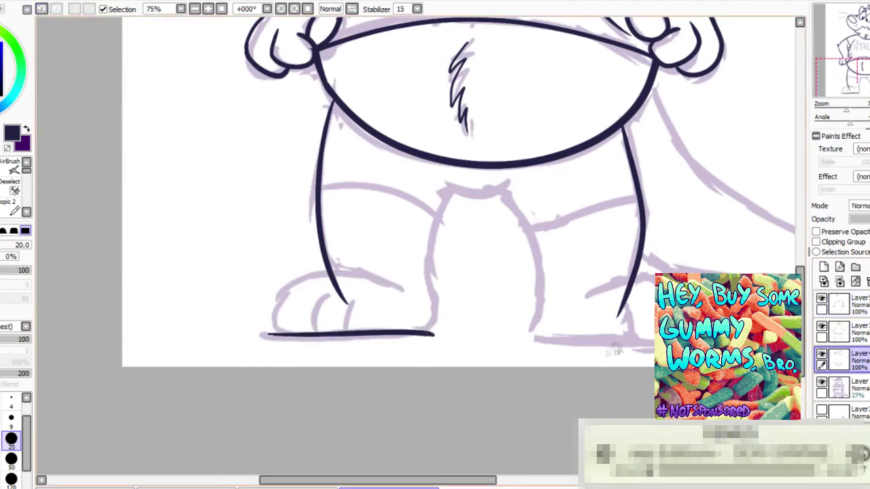
{"action": "key", "text": "ctrl+z"}
{"action": "left_click_drag", "start_coordinate": [531, 336], "coordinate": [680, 344]}
{"action": "key", "text": "ctrl+z"}
{"action": "key", "text": "ctrl+z"}
{"action": "key", "text": "ctrl+z"}
{"action": "left_click_drag", "start_coordinate": [530, 338], "coordinate": [654, 339]}
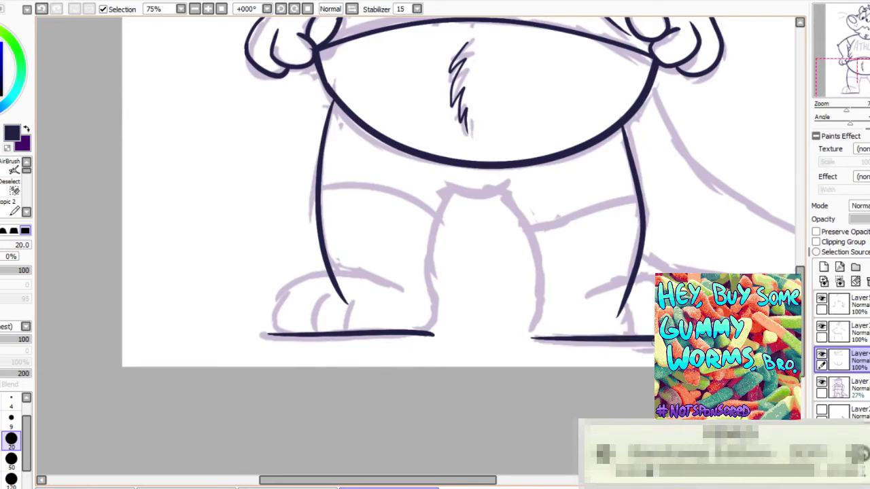
Ink the rounded tops of both feet on the top line layer and add the toe lines on the left foot.
{"action": "left_click", "coordinate": [841, 304]}
{"action": "mouse_move", "coordinate": [401, 290]}
{"action": "left_mouse_down"}
{"action": "mouse_move", "coordinate": [281, 298]}
{"action": "mouse_move", "coordinate": [275, 334]}
{"action": "left_mouse_up"}
{"action": "left_click_drag", "start_coordinate": [586, 299], "coordinate": [654, 280]}
{"action": "key", "text": "ctrl+z"}
{"action": "left_click_drag", "start_coordinate": [589, 296], "coordinate": [654, 280]}
{"action": "key", "text": "ctrl+z"}
{"action": "left_click_drag", "start_coordinate": [588, 297], "coordinate": [654, 281]}
{"action": "key", "text": "ctrl+z"}
{"action": "left_click_drag", "start_coordinate": [588, 298], "coordinate": [654, 280]}
{"action": "key", "text": "ctrl+z"}
{"action": "left_click_drag", "start_coordinate": [587, 299], "coordinate": [654, 279]}
{"action": "key", "text": "ctrl+z"}
{"action": "left_click_drag", "start_coordinate": [588, 297], "coordinate": [654, 276]}
{"action": "key", "text": "ctrl+z"}
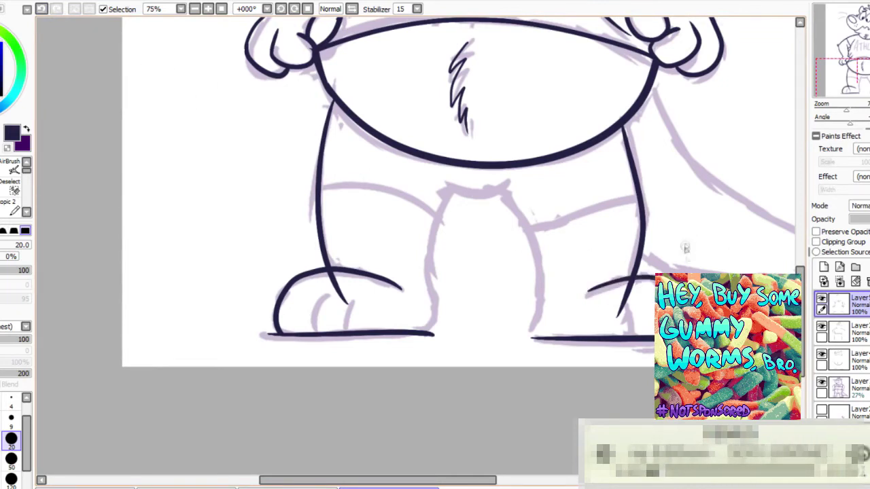
{"action": "key", "text": "ctrl+z"}
{"action": "left_click_drag", "start_coordinate": [319, 290], "coordinate": [309, 336]}
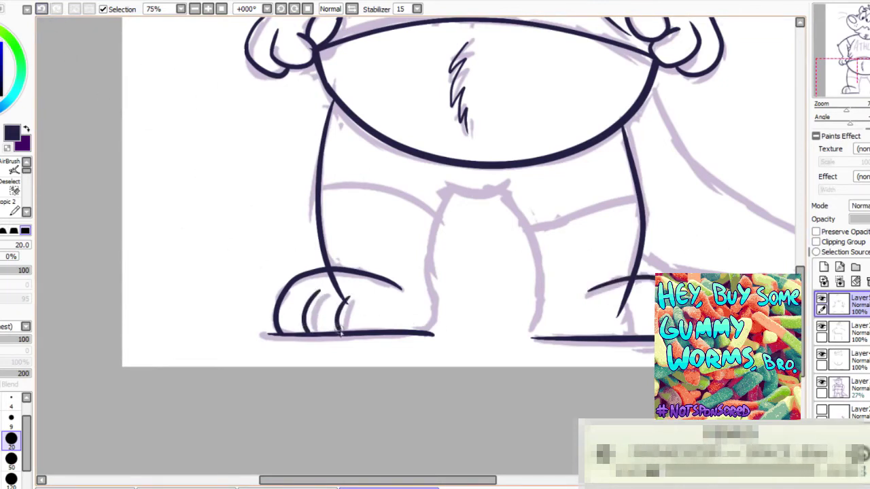
Erase the lower ends of the outer leg lines where they run into the feet.
{"action": "left_click", "coordinate": [822, 299]}
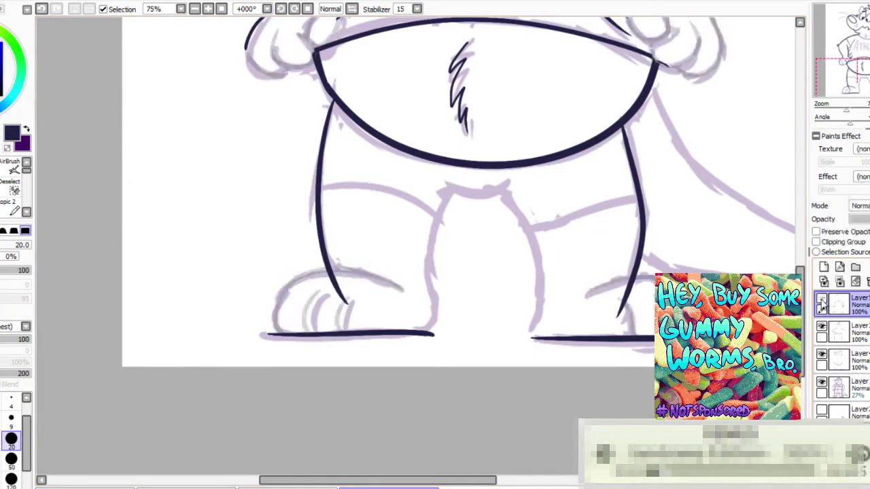
{"action": "left_click", "coordinate": [822, 299]}
{"action": "left_click", "coordinate": [858, 333]}
{"action": "key", "text": "e"}
{"action": "left_click_drag", "start_coordinate": [330, 280], "coordinate": [331, 274]}
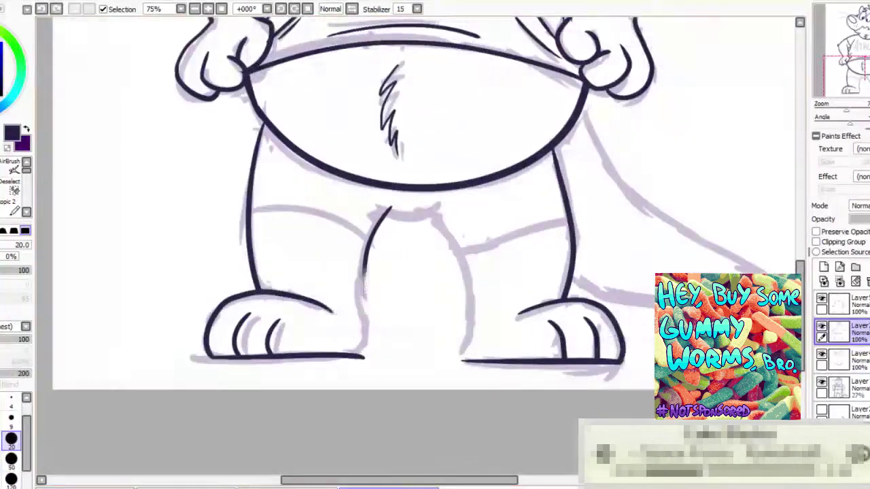
Ink the inner lines of both legs from the crotch down to the heels.
{"action": "key", "text": "ctrl+z"}
{"action": "left_click_drag", "start_coordinate": [393, 202], "coordinate": [371, 356]}
{"action": "mouse_move", "coordinate": [420, 206]}
{"action": "left_mouse_down"}
{"action": "mouse_move", "coordinate": [470, 299]}
{"action": "mouse_move", "coordinate": [462, 365]}
{"action": "left_mouse_up"}
{"action": "key", "text": "ctrl+z"}
{"action": "left_click_drag", "start_coordinate": [420, 207], "coordinate": [462, 365]}
{"action": "key", "text": "ctrl+z"}
{"action": "mouse_move", "coordinate": [422, 208]}
{"action": "left_mouse_down"}
{"action": "mouse_move", "coordinate": [472, 318]}
{"action": "mouse_move", "coordinate": [464, 361]}
{"action": "left_mouse_up"}
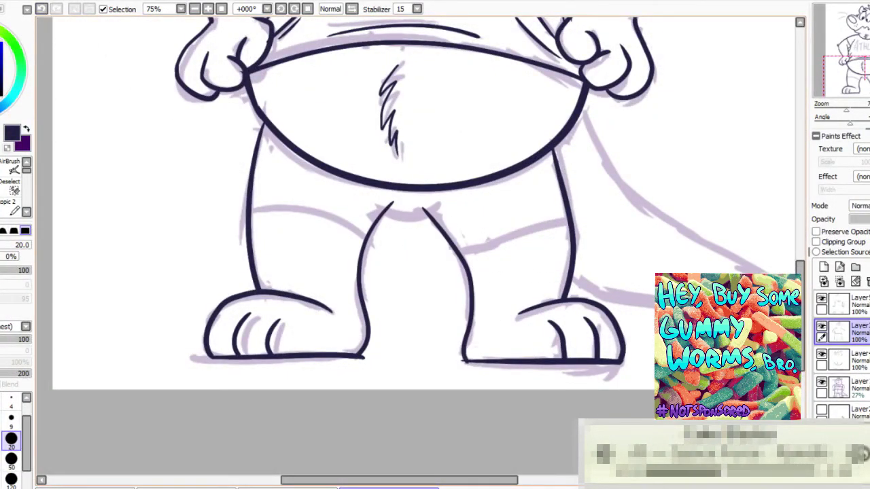
Erase the overshooting end of the left foot's sole line at the inner heel on the lower line layer.
{"action": "key", "text": "bracketright"}
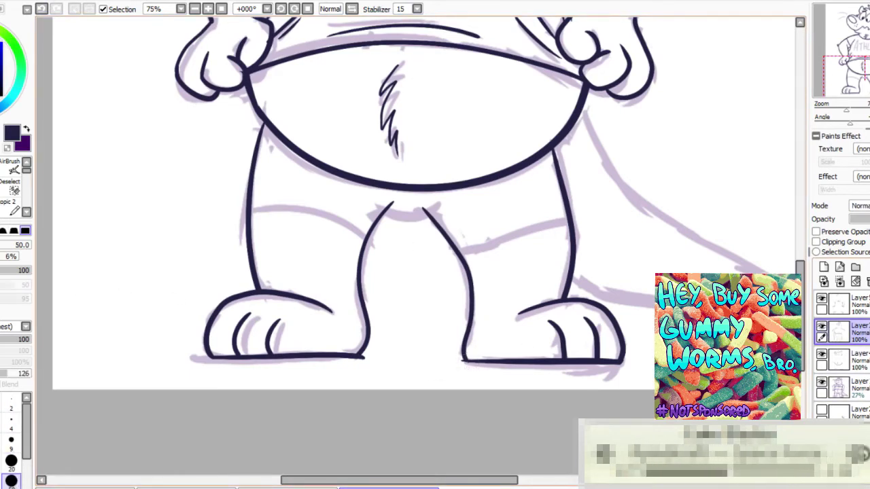
{"action": "left_click", "coordinate": [859, 361]}
{"action": "left_click_drag", "start_coordinate": [361, 363], "coordinate": [365, 363]}
Ink the short crotch curve on the top line layer and erase the inner leg lines' ends above it.
{"action": "left_click", "coordinate": [842, 305]}
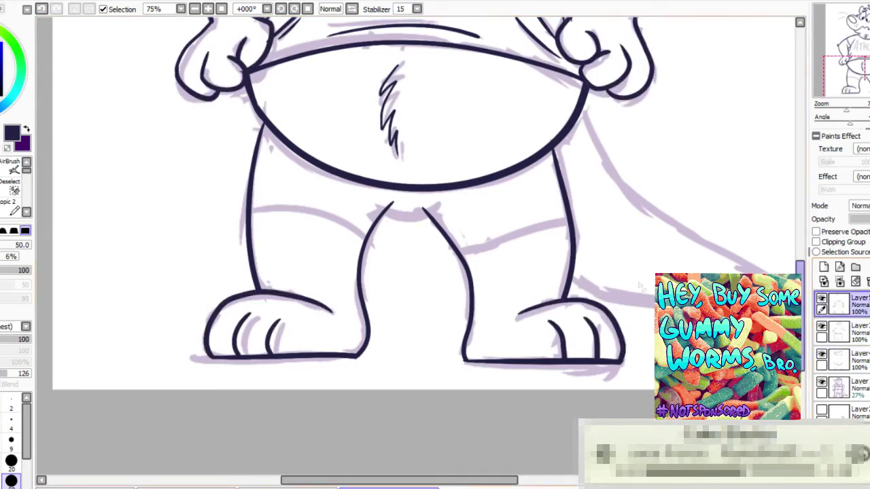
{"action": "key", "text": "n"}
{"action": "mouse_move", "coordinate": [379, 206]}
{"action": "left_mouse_down"}
{"action": "mouse_move", "coordinate": [440, 205]}
{"action": "mouse_move", "coordinate": [426, 216]}
{"action": "mouse_move", "coordinate": [443, 206]}
{"action": "left_mouse_up"}
{"action": "left_click", "coordinate": [42, 9]}
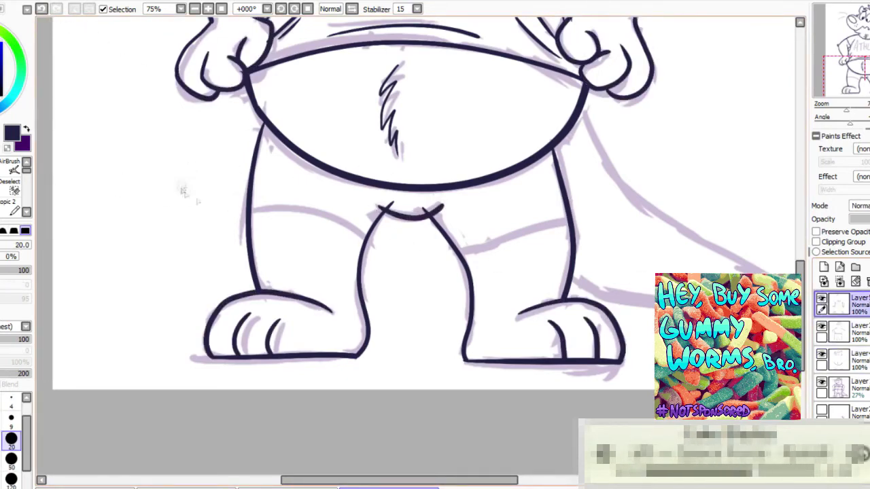
{"action": "left_click", "coordinate": [841, 331]}
{"action": "key", "text": "e"}
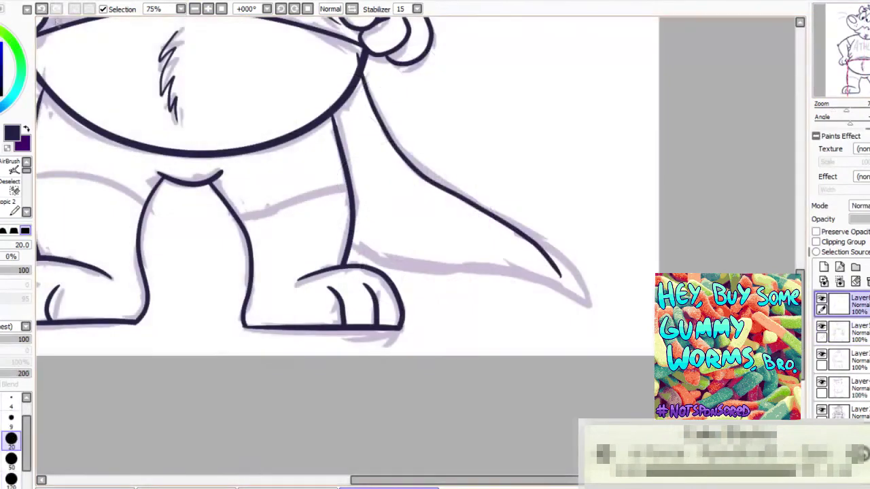
Ink the upper and lower edges of the tail on a separate layer, meeting at a pointed tip.
{"action": "mouse_move", "coordinate": [351, 238]}
{"action": "left_mouse_down"}
{"action": "mouse_move", "coordinate": [385, 266]}
{"action": "mouse_move", "coordinate": [567, 304]}
{"action": "mouse_move", "coordinate": [565, 250]}
{"action": "mouse_move", "coordinate": [431, 169]}
{"action": "left_mouse_up"}
{"action": "key", "text": "ctrl+z"}
{"action": "key", "text": "ctrl+z"}
{"action": "mouse_move", "coordinate": [590, 304]}
{"action": "left_mouse_down"}
{"action": "mouse_move", "coordinate": [437, 179]}
{"action": "mouse_move", "coordinate": [364, 67]}
{"action": "left_mouse_up"}
{"action": "mouse_move", "coordinate": [583, 305]}
{"action": "left_mouse_down"}
{"action": "mouse_move", "coordinate": [463, 281]}
{"action": "mouse_move", "coordinate": [399, 276]}
{"action": "left_mouse_up"}
{"action": "key", "text": "ctrl+z"}
{"action": "mouse_move", "coordinate": [590, 304]}
{"action": "left_mouse_down"}
{"action": "mouse_move", "coordinate": [484, 271]}
{"action": "mouse_move", "coordinate": [320, 257]}
{"action": "mouse_move", "coordinate": [556, 289]}
{"action": "mouse_move", "coordinate": [399, 266]}
{"action": "mouse_move", "coordinate": [307, 190]}
{"action": "left_mouse_up"}
{"action": "key", "text": "ctrl+z"}
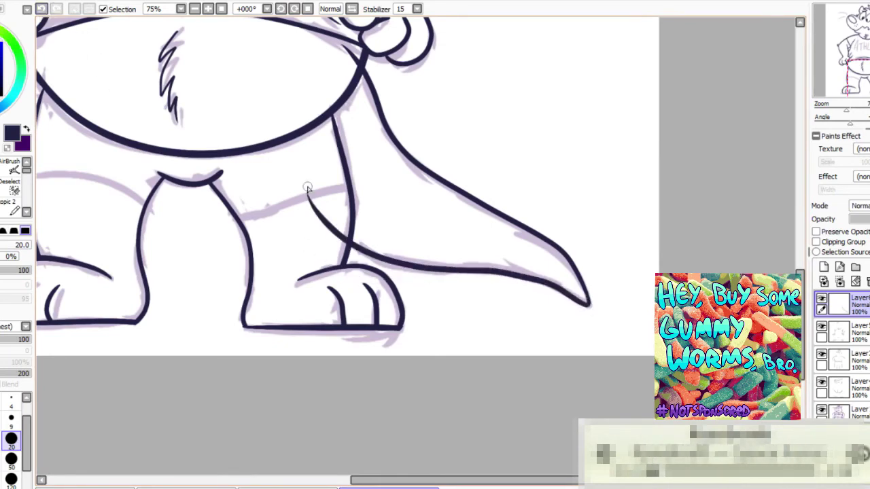
Erase the ends of the tail lines that overlap the right leg and the belly outline.
{"action": "key", "text": "e"}
{"action": "left_click_drag", "start_coordinate": [344, 246], "coordinate": [307, 194]}
{"action": "left_click_drag", "start_coordinate": [363, 52], "coordinate": [353, 65]}
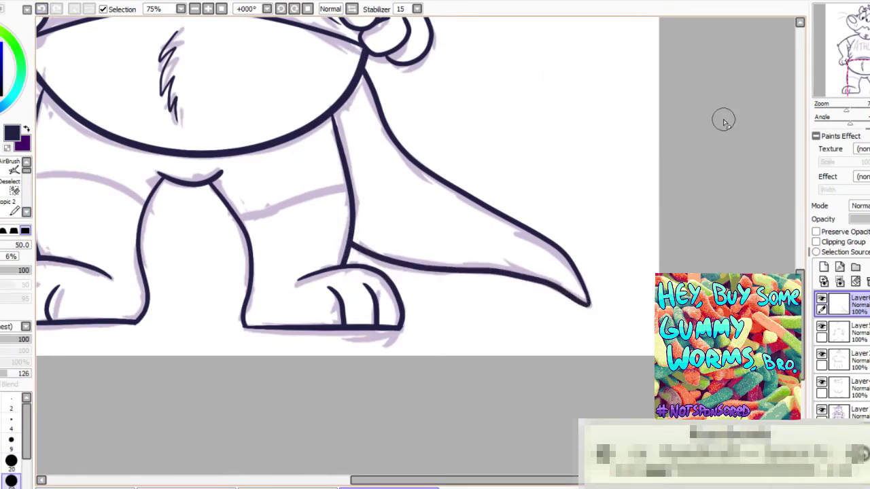
Ink the curved band lines across both legs on the layer holding the feet's linework.
{"action": "left_click_drag", "start_coordinate": [865, 76], "coordinate": [847, 72]}
{"action": "left_click", "coordinate": [843, 333]}
{"action": "key", "text": "n"}
{"action": "mouse_move", "coordinate": [197, 207]}
{"action": "left_mouse_down"}
{"action": "mouse_move", "coordinate": [289, 222]}
{"action": "mouse_move", "coordinate": [321, 246]}
{"action": "left_mouse_up"}
{"action": "left_click", "coordinate": [42, 9]}
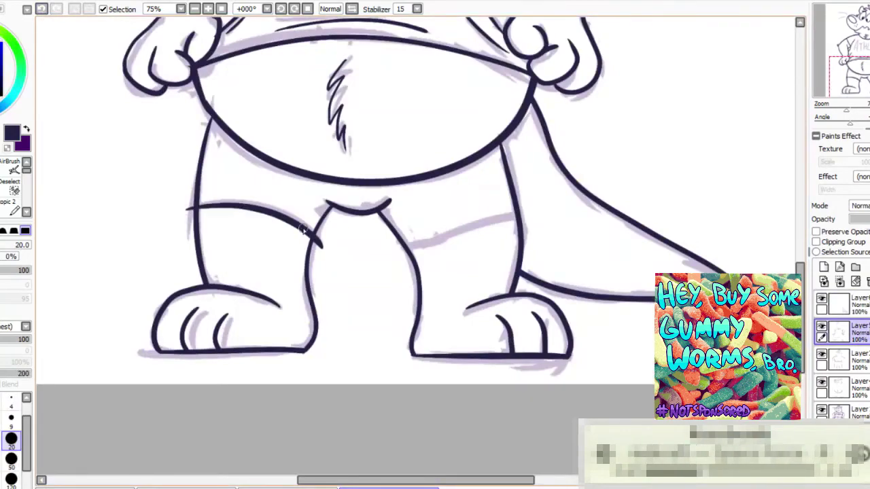
{"action": "left_click_drag", "start_coordinate": [414, 247], "coordinate": [526, 217]}
Erase the ends of the band lines that stick out past the leg outlines.
{"action": "key", "text": "e"}
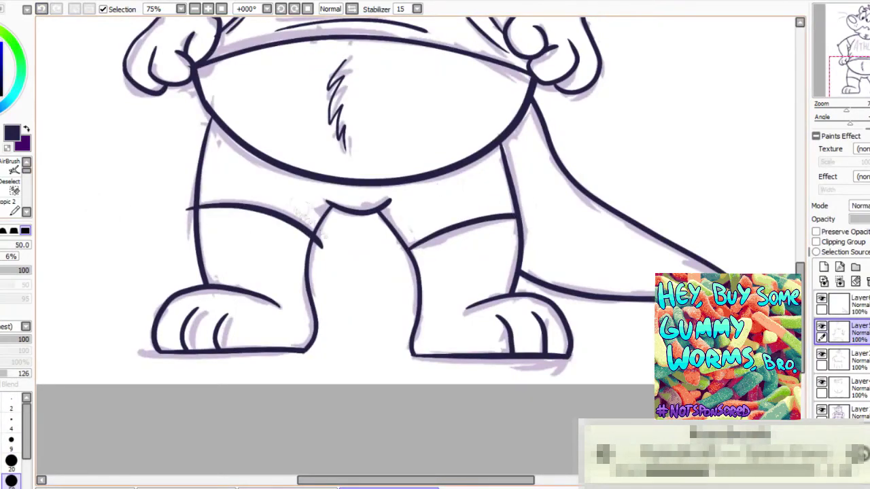
{"action": "left_click_drag", "start_coordinate": [190, 206], "coordinate": [192, 212]}
{"action": "mouse_move", "coordinate": [864, 55]}
{"action": "left_mouse_down"}
{"action": "mouse_move", "coordinate": [867, 41]}
{"action": "mouse_move", "coordinate": [866, 50]}
{"action": "left_mouse_up"}
{"action": "key", "text": "n"}
{"action": "left_click", "coordinate": [821, 326]}
{"action": "left_click", "coordinate": [822, 327]}
Ink the whiskers beside the muzzle on the top layer, following the sketch.
{"action": "left_click", "coordinate": [835, 306]}
{"action": "left_click_drag", "start_coordinate": [503, 252], "coordinate": [507, 267]}
{"action": "key", "text": "ctrl+z"}
{"action": "left_click_drag", "start_coordinate": [489, 211], "coordinate": [510, 278]}
{"action": "left_click", "coordinate": [195, 10]}
{"action": "left_click", "coordinate": [195, 9]}
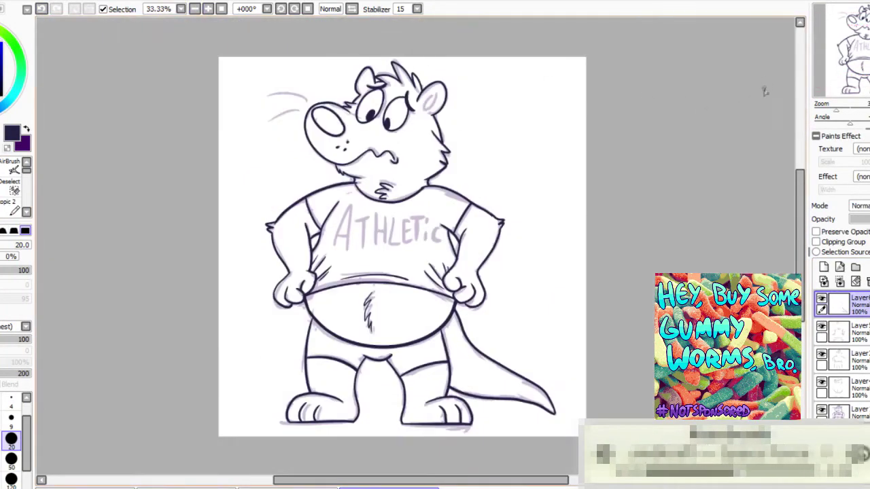
{"action": "left_click", "coordinate": [208, 8]}
{"action": "left_click", "coordinate": [208, 9]}
{"action": "left_click_drag", "start_coordinate": [259, 122], "coordinate": [414, 308]}
{"action": "left_click_drag", "start_coordinate": [328, 107], "coordinate": [272, 98]}
{"action": "left_click", "coordinate": [41, 9]}
{"action": "left_click_drag", "start_coordinate": [331, 109], "coordinate": [286, 90]}
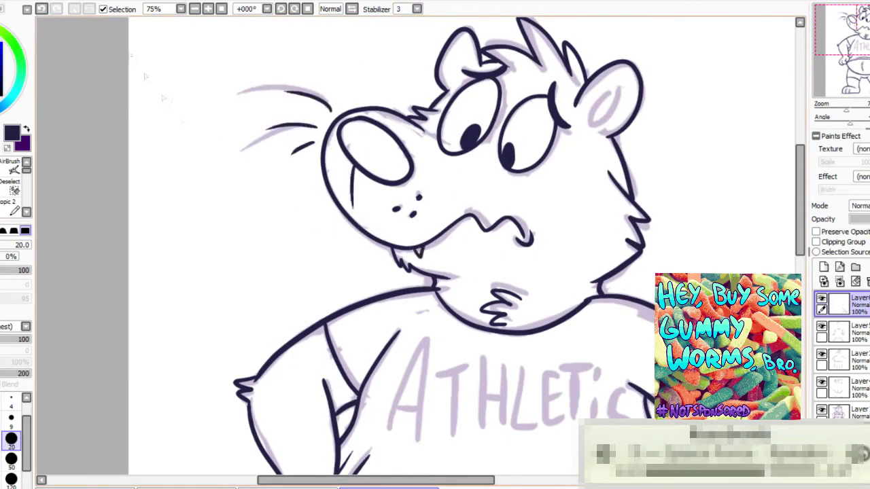
{"action": "left_click", "coordinate": [41, 9]}
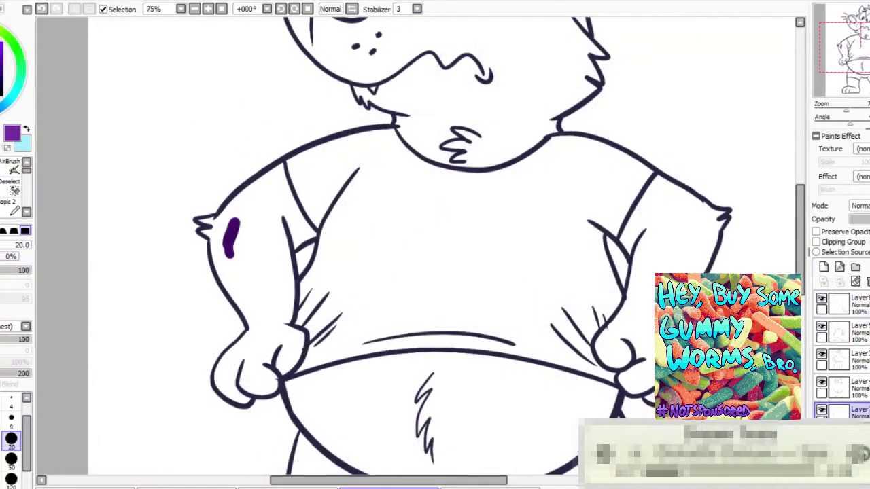
Paint a brown border just inside the outlines of the left arm, fist, legs and feet on the color layer.
{"action": "left_click_drag", "start_coordinate": [236, 213], "coordinate": [231, 237]}
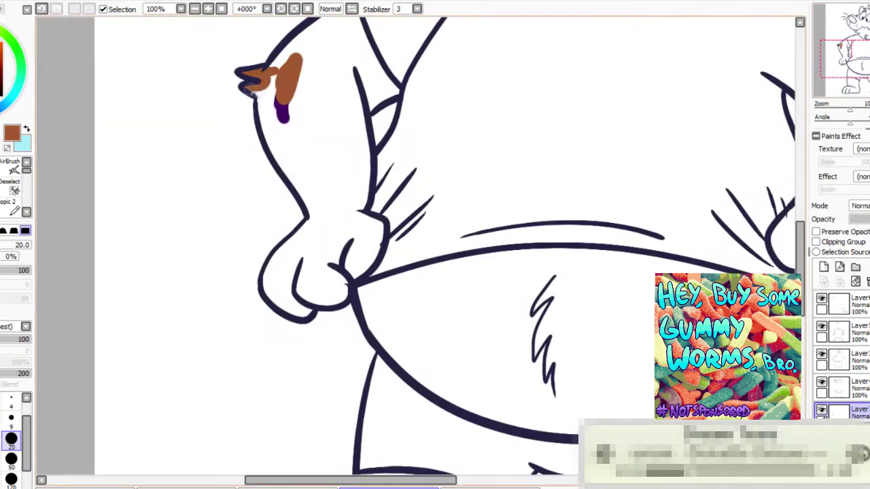
{"action": "mouse_move", "coordinate": [249, 89]}
{"action": "left_mouse_down"}
{"action": "mouse_move", "coordinate": [314, 235]}
{"action": "mouse_move", "coordinate": [299, 265]}
{"action": "mouse_move", "coordinate": [267, 278]}
{"action": "mouse_move", "coordinate": [306, 314]}
{"action": "mouse_move", "coordinate": [346, 291]}
{"action": "left_mouse_up"}
{"action": "mouse_move", "coordinate": [391, 94]}
{"action": "left_mouse_down"}
{"action": "mouse_move", "coordinate": [362, 113]}
{"action": "mouse_move", "coordinate": [387, 156]}
{"action": "mouse_move", "coordinate": [361, 110]}
{"action": "mouse_move", "coordinate": [374, 172]}
{"action": "left_mouse_up"}
{"action": "mouse_move", "coordinate": [281, 102]}
{"action": "left_mouse_down"}
{"action": "mouse_move", "coordinate": [285, 127]}
{"action": "mouse_move", "coordinate": [273, 77]}
{"action": "left_mouse_up"}
{"action": "left_click_drag", "start_coordinate": [273, 76], "coordinate": [280, 142]}
{"action": "mouse_move", "coordinate": [360, 282]}
{"action": "left_mouse_down"}
{"action": "mouse_move", "coordinate": [379, 335]}
{"action": "mouse_move", "coordinate": [393, 342]}
{"action": "left_mouse_up"}
{"action": "mouse_move", "coordinate": [393, 345]}
{"action": "left_mouse_down"}
{"action": "mouse_move", "coordinate": [393, 90]}
{"action": "mouse_move", "coordinate": [363, 146]}
{"action": "mouse_move", "coordinate": [367, 291]}
{"action": "mouse_move", "coordinate": [383, 340]}
{"action": "mouse_move", "coordinate": [318, 351]}
{"action": "mouse_move", "coordinate": [309, 402]}
{"action": "mouse_move", "coordinate": [476, 399]}
{"action": "mouse_move", "coordinate": [508, 380]}
{"action": "mouse_move", "coordinate": [493, 281]}
{"action": "mouse_move", "coordinate": [527, 204]}
{"action": "mouse_move", "coordinate": [578, 216]}
{"action": "mouse_move", "coordinate": [620, 199]}
{"action": "mouse_move", "coordinate": [295, 213]}
{"action": "mouse_move", "coordinate": [306, 265]}
{"action": "mouse_move", "coordinate": [339, 326]}
{"action": "mouse_move", "coordinate": [325, 420]}
{"action": "mouse_move", "coordinate": [523, 421]}
{"action": "mouse_move", "coordinate": [490, 362]}
{"action": "mouse_move", "coordinate": [439, 357]}
{"action": "mouse_move", "coordinate": [459, 287]}
{"action": "mouse_move", "coordinate": [502, 329]}
{"action": "mouse_move", "coordinate": [559, 339]}
{"action": "left_mouse_up"}
{"action": "left_click_drag", "start_coordinate": [787, 141], "coordinate": [654, 119]}
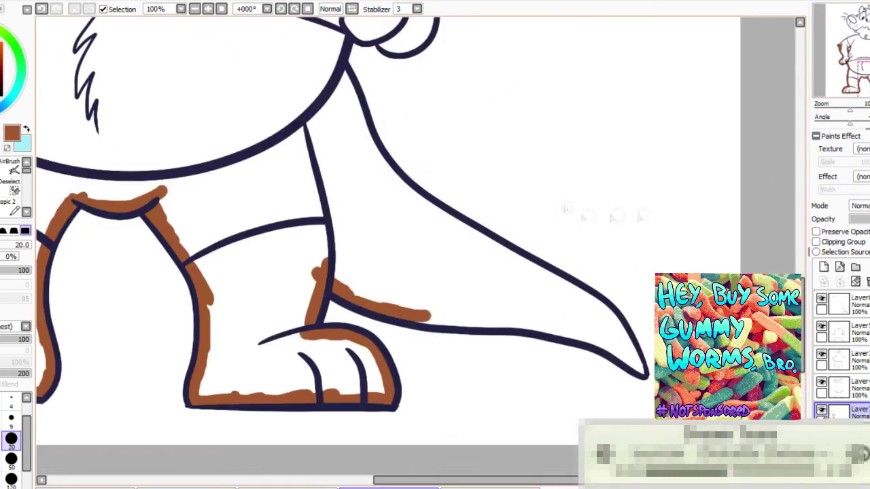
Paint the brown border along the inside of the tail's outline and fill in its tip.
{"action": "mouse_move", "coordinate": [343, 82]}
{"action": "left_mouse_down"}
{"action": "mouse_move", "coordinate": [383, 170]}
{"action": "mouse_move", "coordinate": [401, 185]}
{"action": "left_mouse_up"}
{"action": "mouse_move", "coordinate": [643, 376]}
{"action": "left_mouse_down"}
{"action": "mouse_move", "coordinate": [622, 346]}
{"action": "mouse_move", "coordinate": [544, 325]}
{"action": "left_mouse_up"}
{"action": "left_click_drag", "start_coordinate": [430, 317], "coordinate": [534, 326]}
{"action": "mouse_move", "coordinate": [636, 366]}
{"action": "left_mouse_down"}
{"action": "mouse_move", "coordinate": [603, 314]}
{"action": "mouse_move", "coordinate": [554, 279]}
{"action": "left_mouse_up"}
{"action": "mouse_move", "coordinate": [404, 180]}
{"action": "left_mouse_down"}
{"action": "mouse_move", "coordinate": [503, 257]}
{"action": "mouse_move", "coordinate": [580, 299]}
{"action": "left_mouse_up"}
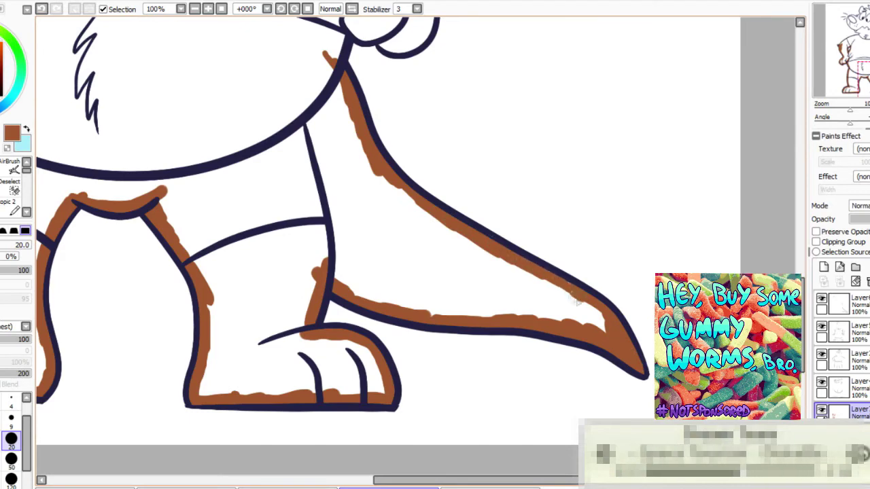
Continue the brown border along the inside of the right fist, right arm and both shoulders.
{"action": "left_click", "coordinate": [868, 61]}
{"action": "mouse_move", "coordinate": [463, 49]}
{"action": "left_mouse_down"}
{"action": "mouse_move", "coordinate": [495, 178]}
{"action": "mouse_move", "coordinate": [508, 82]}
{"action": "left_mouse_up"}
{"action": "mouse_move", "coordinate": [478, 306]}
{"action": "left_mouse_down"}
{"action": "mouse_move", "coordinate": [516, 279]}
{"action": "mouse_move", "coordinate": [560, 289]}
{"action": "mouse_move", "coordinate": [571, 251]}
{"action": "mouse_move", "coordinate": [546, 197]}
{"action": "mouse_move", "coordinate": [605, 94]}
{"action": "left_mouse_up"}
{"action": "scroll", "coordinate": [605, 94], "scroll_direction": "up", "scroll_amount": 5}
{"action": "scroll", "coordinate": [605, 94], "scroll_direction": "left", "scroll_amount": 2}
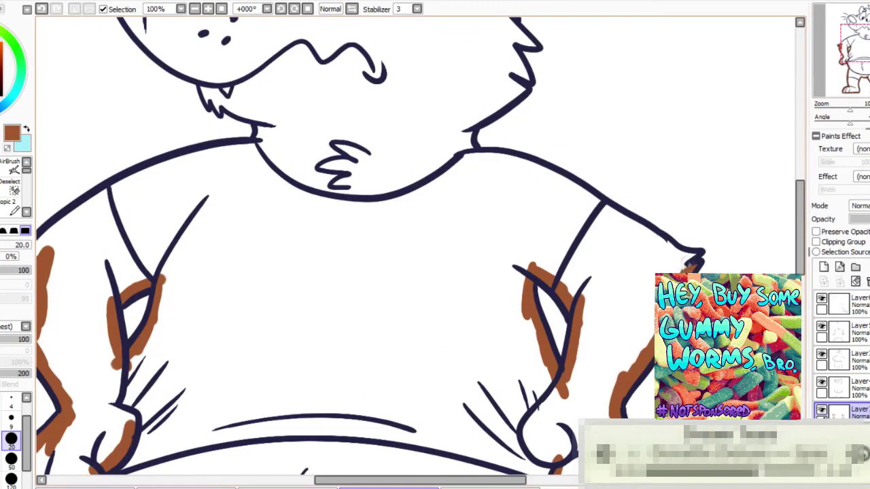
{"action": "left_click_drag", "start_coordinate": [690, 261], "coordinate": [641, 233]}
{"action": "mouse_move", "coordinate": [490, 160]}
{"action": "left_mouse_down"}
{"action": "mouse_move", "coordinate": [564, 187]}
{"action": "mouse_move", "coordinate": [654, 244]}
{"action": "left_mouse_up"}
{"action": "scroll", "coordinate": [654, 244], "scroll_direction": "up", "scroll_amount": 3}
{"action": "scroll", "coordinate": [654, 244], "scroll_direction": "left", "scroll_amount": 4}
{"action": "mouse_move", "coordinate": [215, 375]}
{"action": "left_mouse_down"}
{"action": "mouse_move", "coordinate": [262, 337]}
{"action": "mouse_move", "coordinate": [328, 307]}
{"action": "mouse_move", "coordinate": [393, 293]}
{"action": "mouse_move", "coordinate": [425, 256]}
{"action": "left_mouse_up"}
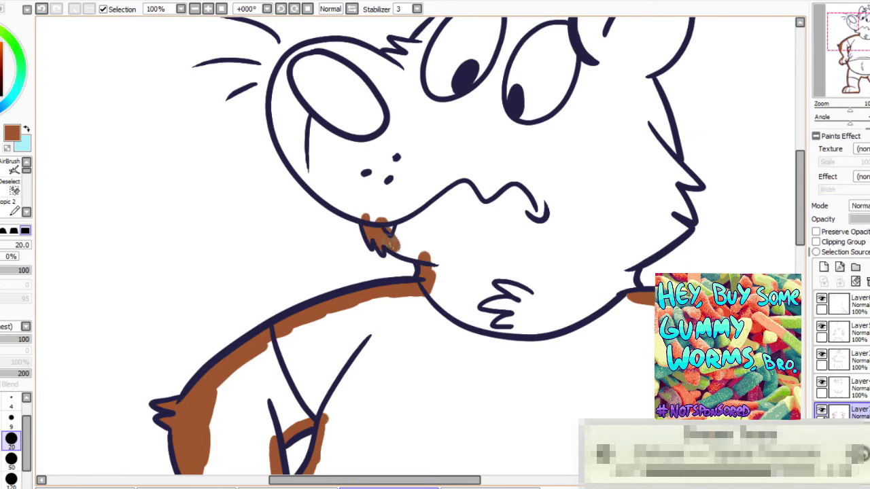
Paint the brown border around the inside of the head, covering the muzzle, ears, hair, cheek fur and neck.
{"action": "mouse_move", "coordinate": [294, 60]}
{"action": "left_mouse_down"}
{"action": "mouse_move", "coordinate": [279, 122]}
{"action": "mouse_move", "coordinate": [319, 192]}
{"action": "mouse_move", "coordinate": [380, 221]}
{"action": "mouse_move", "coordinate": [354, 49]}
{"action": "mouse_move", "coordinate": [399, 80]}
{"action": "mouse_move", "coordinate": [434, 30]}
{"action": "left_mouse_up"}
{"action": "left_click_drag", "start_coordinate": [435, 30], "coordinate": [381, 170]}
{"action": "mouse_move", "coordinate": [419, 120]}
{"action": "left_mouse_down"}
{"action": "mouse_move", "coordinate": [416, 103]}
{"action": "mouse_move", "coordinate": [383, 108]}
{"action": "mouse_move", "coordinate": [383, 169]}
{"action": "left_mouse_up"}
{"action": "mouse_move", "coordinate": [435, 100]}
{"action": "left_mouse_down"}
{"action": "mouse_move", "coordinate": [503, 129]}
{"action": "mouse_move", "coordinate": [499, 95]}
{"action": "mouse_move", "coordinate": [544, 141]}
{"action": "mouse_move", "coordinate": [622, 125]}
{"action": "mouse_move", "coordinate": [605, 205]}
{"action": "left_mouse_up"}
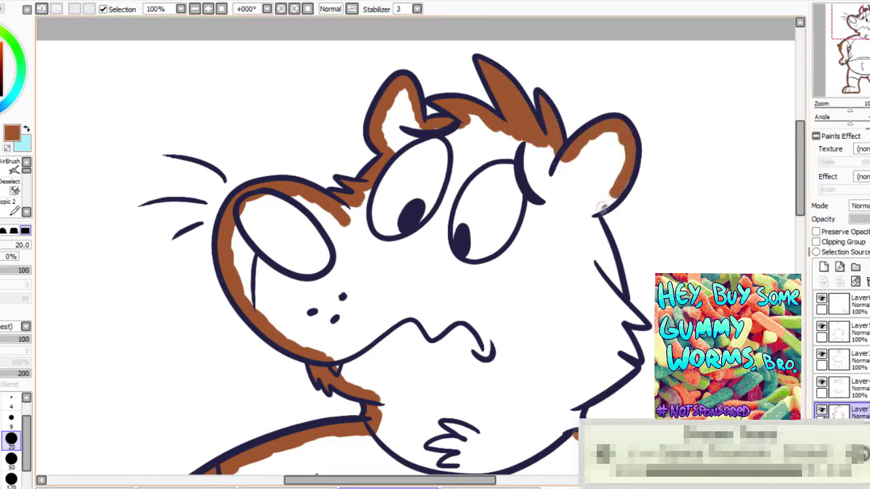
{"action": "left_click", "coordinate": [867, 32]}
{"action": "left_click_drag", "start_coordinate": [532, 66], "coordinate": [558, 179]}
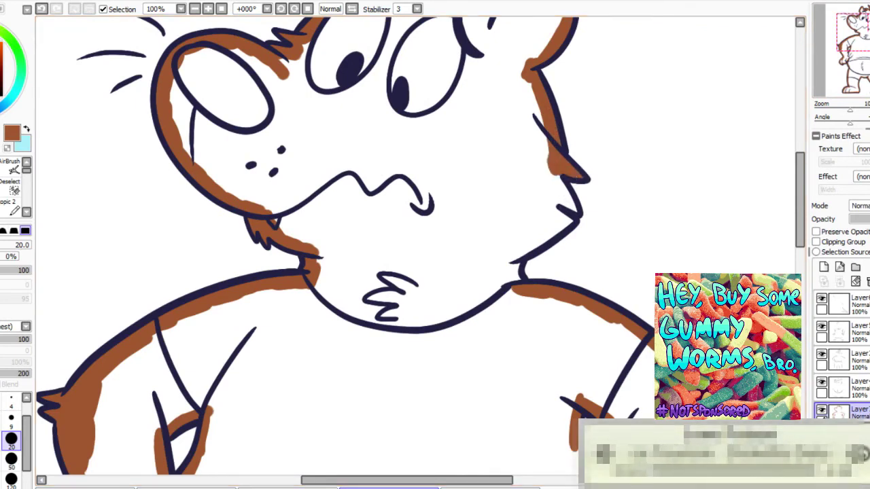
{"action": "mouse_move", "coordinate": [503, 262]}
{"action": "left_mouse_down"}
{"action": "mouse_move", "coordinate": [568, 217]}
{"action": "mouse_move", "coordinate": [560, 184]}
{"action": "left_mouse_up"}
{"action": "left_click_drag", "start_coordinate": [518, 278], "coordinate": [516, 269]}
{"action": "key", "text": "g"}
{"action": "left_click", "coordinate": [363, 217]}
{"action": "key", "text": "ctrl+z"}
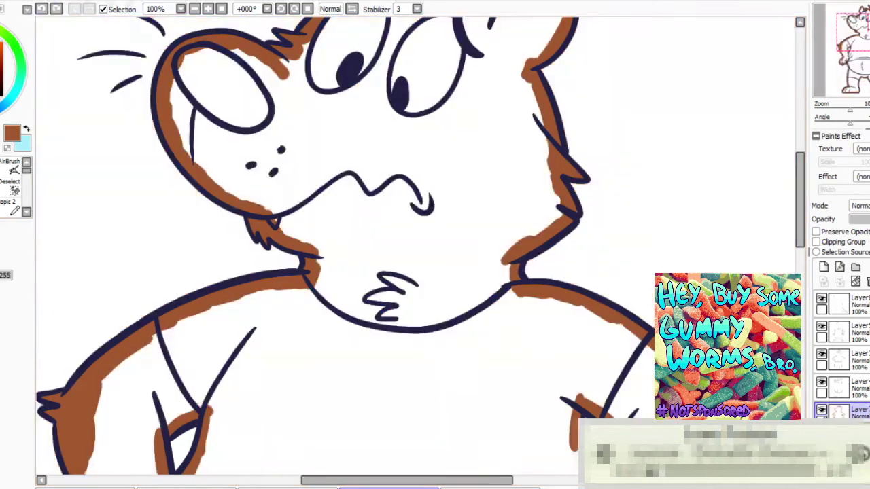
Paint brown dividing lines down the body's center and across the chest, belly and right hip to section the fill area.
{"action": "left_click", "coordinate": [195, 8]}
{"action": "left_click_drag", "start_coordinate": [800, 184], "coordinate": [801, 242]}
{"action": "key", "text": "n"}
{"action": "left_click_drag", "start_coordinate": [393, 335], "coordinate": [410, 409]}
{"action": "mouse_move", "coordinate": [409, 410]}
{"action": "left_mouse_down"}
{"action": "mouse_move", "coordinate": [418, 171]}
{"action": "mouse_move", "coordinate": [445, 287]}
{"action": "mouse_move", "coordinate": [451, 105]}
{"action": "left_mouse_up"}
{"action": "left_click", "coordinate": [195, 9]}
{"action": "mouse_move", "coordinate": [380, 408]}
{"action": "left_mouse_down"}
{"action": "mouse_move", "coordinate": [378, 305]}
{"action": "mouse_move", "coordinate": [504, 292]}
{"action": "left_mouse_up"}
{"action": "left_click_drag", "start_coordinate": [466, 218], "coordinate": [370, 211]}
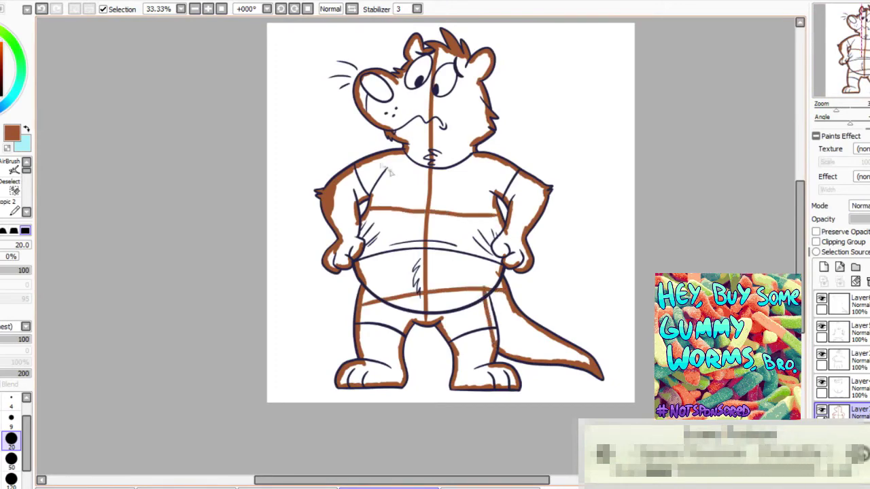
Bucket-fill the head, the right half of the body, the legs and the tail with brown.
{"action": "key", "text": "g"}
{"action": "left_click", "coordinate": [459, 116]}
{"action": "left_click", "coordinate": [408, 113]}
{"action": "left_click", "coordinate": [414, 184]}
{"action": "key", "text": "ctrl+z"}
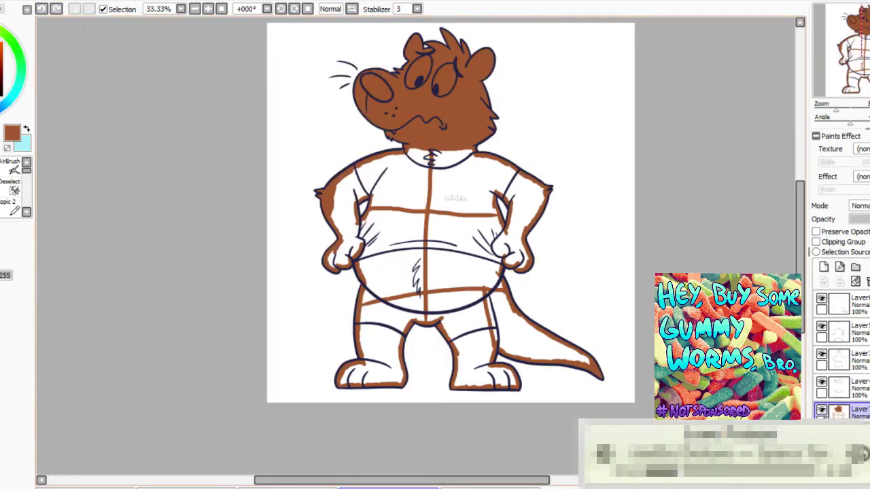
{"action": "left_click", "coordinate": [456, 196]}
{"action": "left_click", "coordinate": [465, 320]}
{"action": "left_click", "coordinate": [410, 259]}
{"action": "left_click", "coordinate": [44, 10]}
Thicken the brown border along the left arm and fist, and fill the remaining white area of the torso.
{"action": "key", "text": "n"}
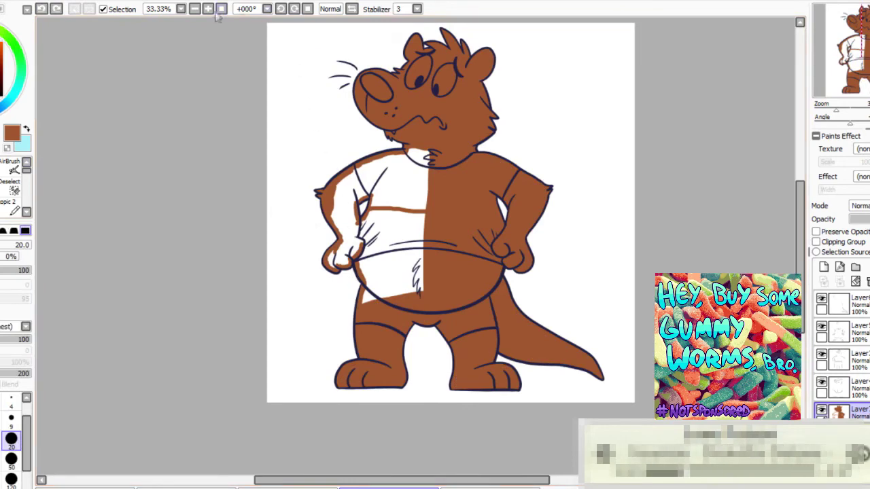
{"action": "left_click", "coordinate": [210, 10]}
{"action": "left_click", "coordinate": [210, 9]}
{"action": "left_click_drag", "start_coordinate": [238, 270], "coordinate": [233, 295]}
{"action": "mouse_move", "coordinate": [289, 284]}
{"action": "left_mouse_down"}
{"action": "mouse_move", "coordinate": [303, 371]}
{"action": "mouse_move", "coordinate": [418, 348]}
{"action": "mouse_move", "coordinate": [448, 45]}
{"action": "mouse_move", "coordinate": [391, 42]}
{"action": "mouse_move", "coordinate": [267, 90]}
{"action": "mouse_move", "coordinate": [239, 190]}
{"action": "mouse_move", "coordinate": [247, 266]}
{"action": "left_mouse_up"}
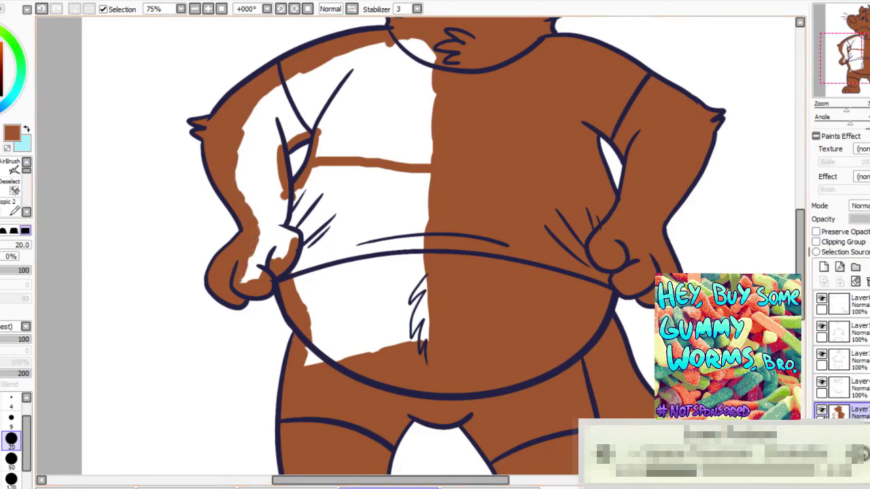
{"action": "key", "text": "g"}
{"action": "left_click", "coordinate": [354, 208]}
Paint the exposed belly pale cream over the light blue base with opacity preserved.
{"action": "mouse_move", "coordinate": [861, 60]}
{"action": "left_mouse_down"}
{"action": "mouse_move", "coordinate": [866, 32]}
{"action": "mouse_move", "coordinate": [857, 56]}
{"action": "left_mouse_up"}
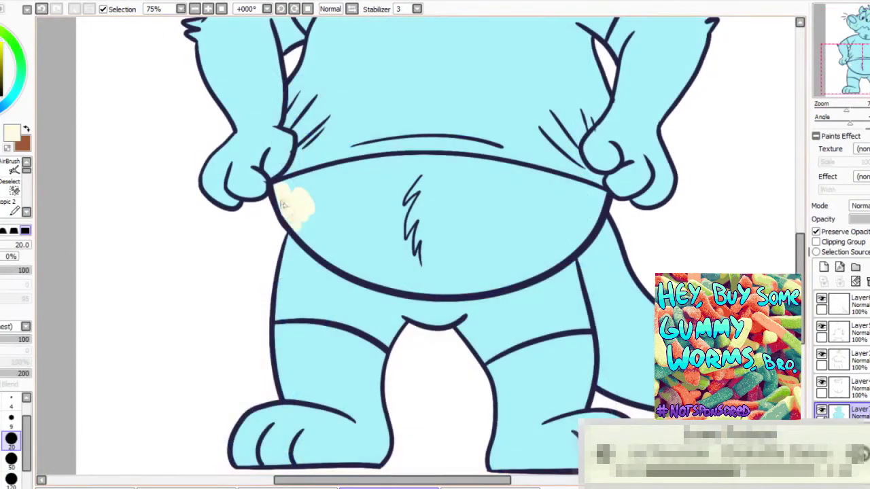
{"action": "mouse_move", "coordinate": [285, 205]}
{"action": "left_mouse_down"}
{"action": "mouse_move", "coordinate": [340, 246]}
{"action": "mouse_move", "coordinate": [300, 236]}
{"action": "mouse_move", "coordinate": [377, 276]}
{"action": "mouse_move", "coordinate": [489, 286]}
{"action": "mouse_move", "coordinate": [562, 254]}
{"action": "mouse_move", "coordinate": [603, 195]}
{"action": "mouse_move", "coordinate": [559, 186]}
{"action": "left_mouse_up"}
{"action": "mouse_move", "coordinate": [291, 188]}
{"action": "left_mouse_down"}
{"action": "mouse_move", "coordinate": [315, 175]}
{"action": "mouse_move", "coordinate": [396, 165]}
{"action": "mouse_move", "coordinate": [578, 189]}
{"action": "left_mouse_up"}
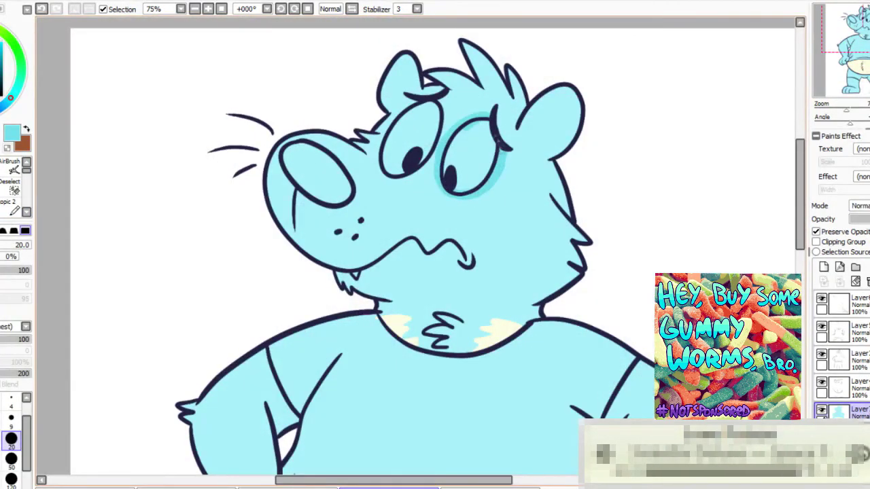
Paint darker blue shading around both eyes and fill the two ears with the same shade.
{"action": "mouse_move", "coordinate": [418, 102]}
{"action": "left_mouse_down"}
{"action": "mouse_move", "coordinate": [382, 153]}
{"action": "mouse_move", "coordinate": [398, 174]}
{"action": "left_mouse_up"}
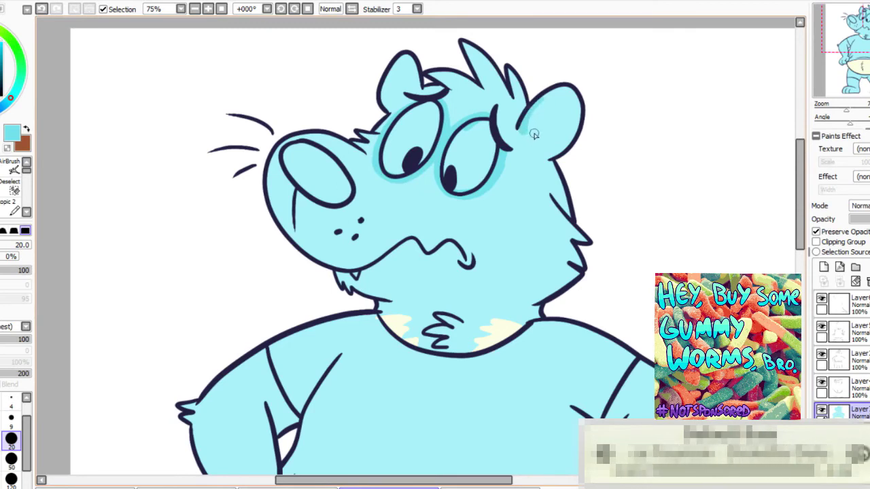
{"action": "mouse_move", "coordinate": [531, 124]}
{"action": "left_mouse_down"}
{"action": "mouse_move", "coordinate": [545, 153]}
{"action": "mouse_move", "coordinate": [576, 118]}
{"action": "mouse_move", "coordinate": [570, 88]}
{"action": "mouse_move", "coordinate": [543, 123]}
{"action": "left_mouse_up"}
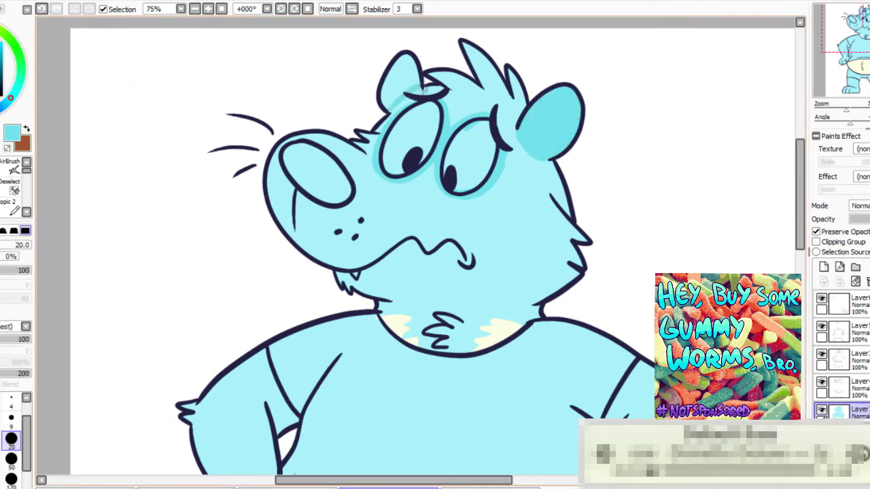
{"action": "left_click", "coordinate": [41, 9]}
{"action": "mouse_move", "coordinate": [395, 111]}
{"action": "left_mouse_down"}
{"action": "mouse_move", "coordinate": [410, 85]}
{"action": "mouse_move", "coordinate": [405, 64]}
{"action": "mouse_move", "coordinate": [386, 104]}
{"action": "left_mouse_up"}
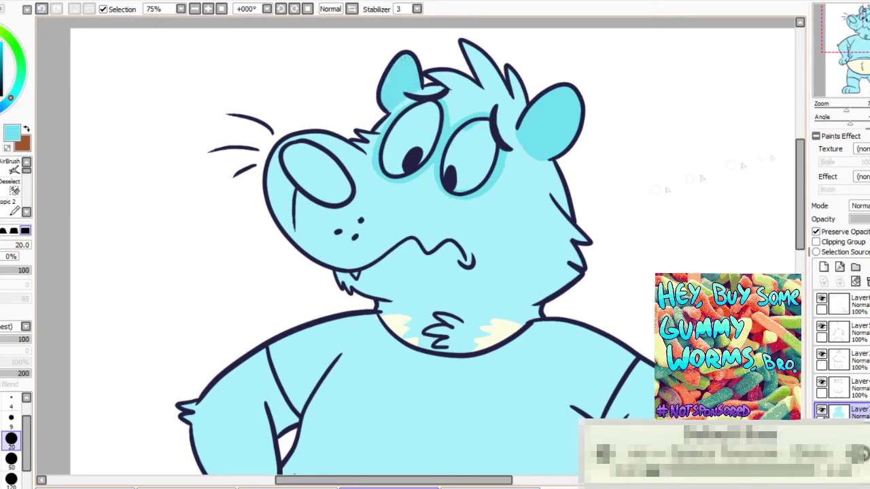
Paint jagged fur edges at both wrists and fill the fists with the darker blue.
{"action": "left_click_drag", "start_coordinate": [861, 34], "coordinate": [869, 53]}
{"action": "left_click_drag", "start_coordinate": [501, 240], "coordinate": [544, 257]}
{"action": "mouse_move", "coordinate": [129, 272]}
{"action": "left_mouse_down"}
{"action": "mouse_move", "coordinate": [158, 272]}
{"action": "mouse_move", "coordinate": [117, 267]}
{"action": "mouse_move", "coordinate": [89, 332]}
{"action": "mouse_move", "coordinate": [117, 348]}
{"action": "mouse_move", "coordinate": [164, 307]}
{"action": "left_mouse_up"}
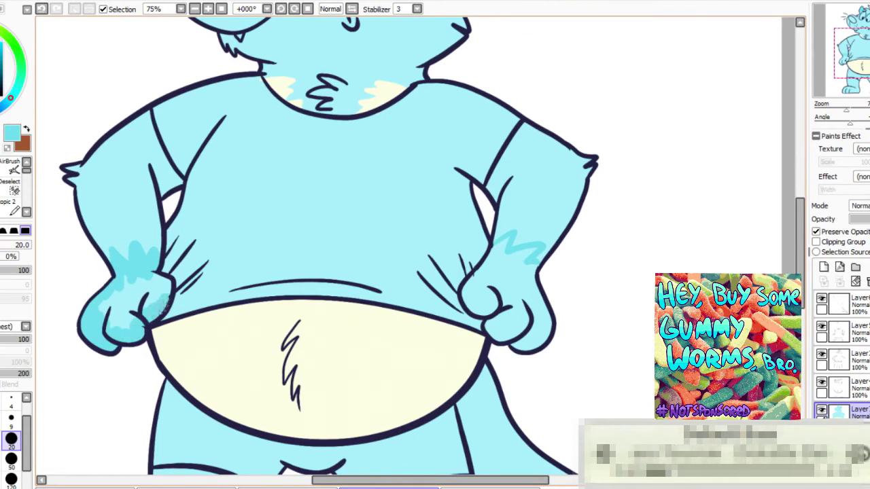
{"action": "mouse_move", "coordinate": [493, 246]}
{"action": "left_mouse_down"}
{"action": "mouse_move", "coordinate": [475, 284]}
{"action": "mouse_move", "coordinate": [477, 308]}
{"action": "mouse_move", "coordinate": [497, 324]}
{"action": "left_mouse_up"}
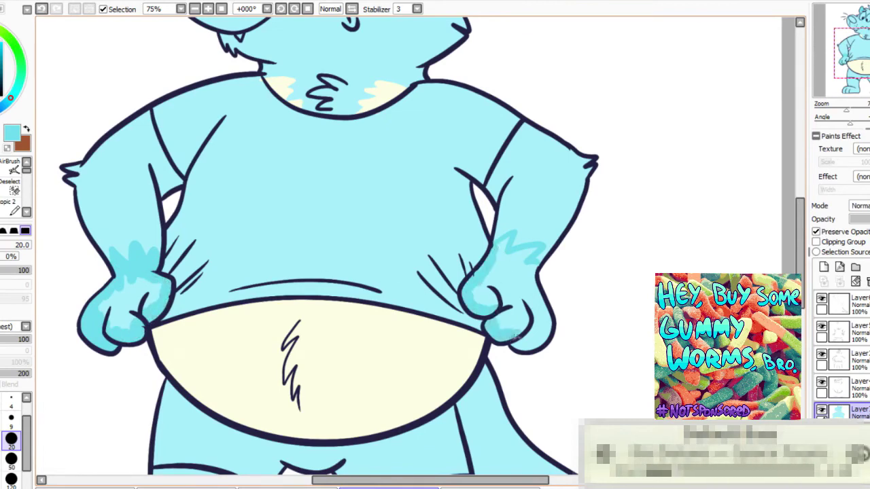
{"action": "key", "text": "g"}
{"action": "left_click", "coordinate": [129, 301]}
{"action": "left_click", "coordinate": [514, 280]}
Paint the character's nose light pink.
{"action": "left_click_drag", "start_coordinate": [864, 51], "coordinate": [867, 30]}
{"action": "key", "text": "n"}
{"action": "mouse_move", "coordinate": [260, 129]}
{"action": "left_mouse_down"}
{"action": "mouse_move", "coordinate": [277, 155]}
{"action": "mouse_move", "coordinate": [297, 168]}
{"action": "mouse_move", "coordinate": [293, 136]}
{"action": "left_mouse_up"}
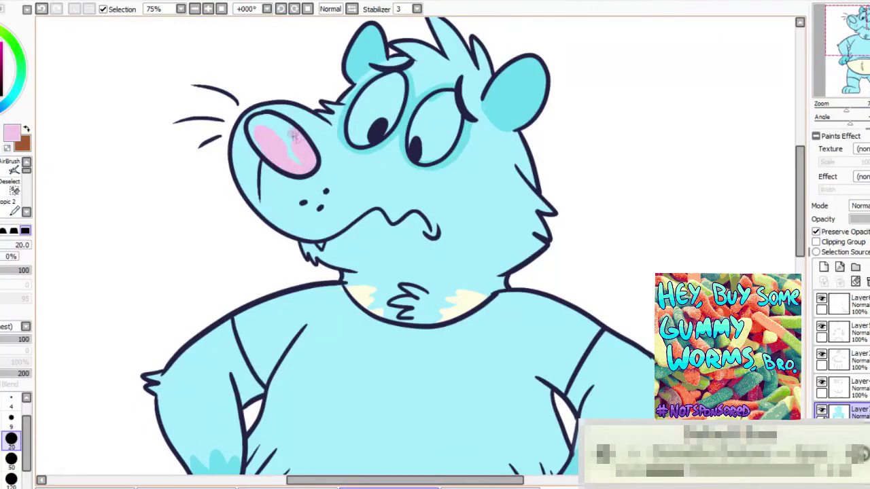
Add a new layer and paint a small pale yellow patch beside the eye nearest the snout.
{"action": "left_click", "coordinate": [824, 267]}
{"action": "left_click", "coordinate": [3, 31]}
{"action": "key", "text": "ctrl+z"}
{"action": "left_click_drag", "start_coordinate": [342, 118], "coordinate": [334, 134]}
{"action": "key", "text": "ctrl+z"}
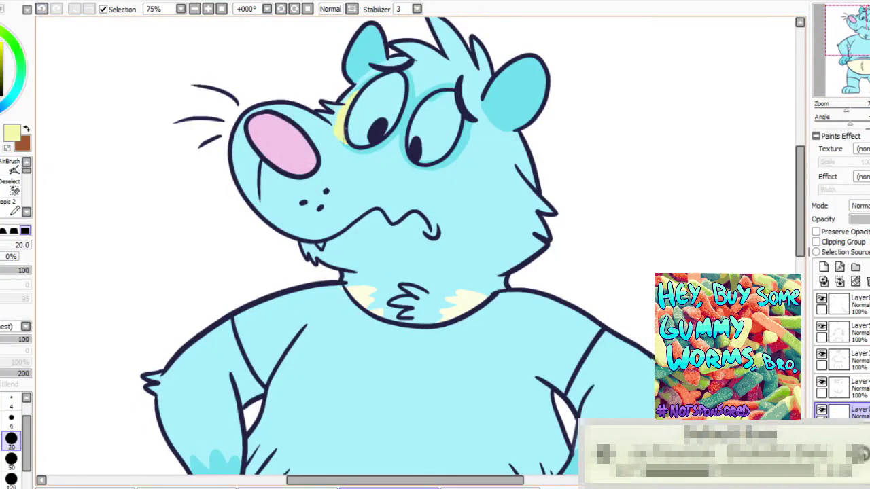
{"action": "key", "text": "ctrl+z"}
{"action": "left_click_drag", "start_coordinate": [343, 134], "coordinate": [337, 120]}
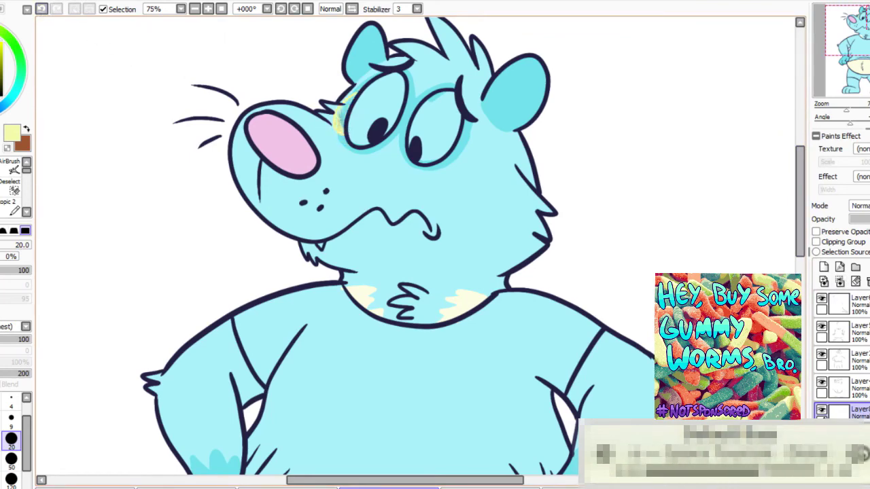
Paint pink inner ovals in both ears using the nose color.
{"action": "left_click", "coordinate": [288, 126], "text": "alt"}
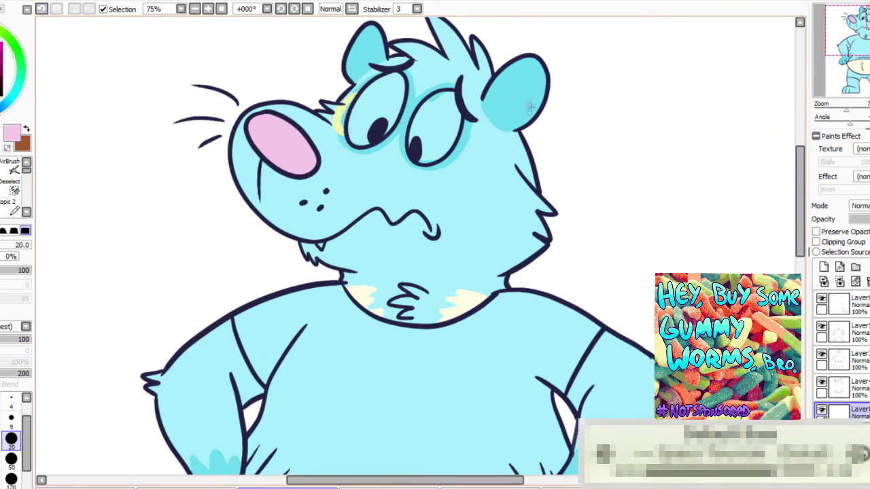
{"action": "left_click_drag", "start_coordinate": [527, 117], "coordinate": [520, 92]}
{"action": "left_click_drag", "start_coordinate": [362, 50], "coordinate": [359, 64]}
Paint the whites of both eyes around the pupils.
{"action": "left_click_drag", "start_coordinate": [694, 218], "coordinate": [689, 195]}
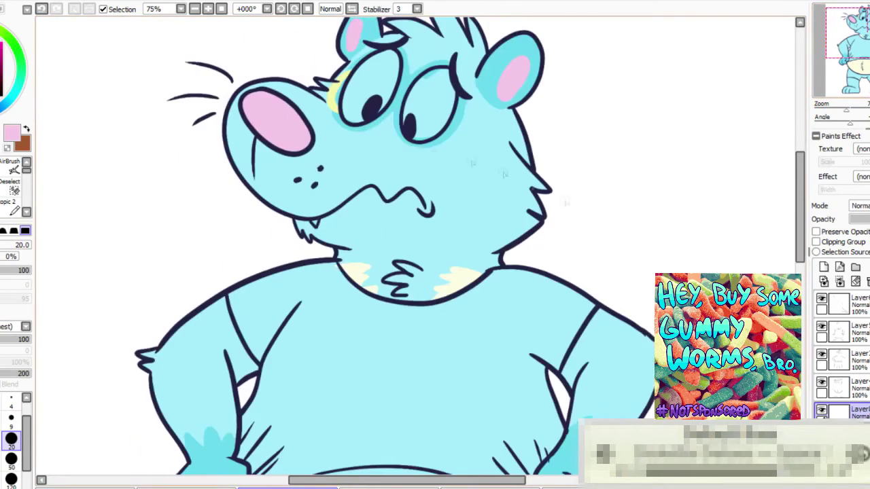
{"action": "left_click_drag", "start_coordinate": [439, 79], "coordinate": [417, 102]}
{"action": "mouse_move", "coordinate": [419, 136]}
{"action": "left_mouse_down"}
{"action": "mouse_move", "coordinate": [449, 106]}
{"action": "mouse_move", "coordinate": [424, 116]}
{"action": "left_mouse_up"}
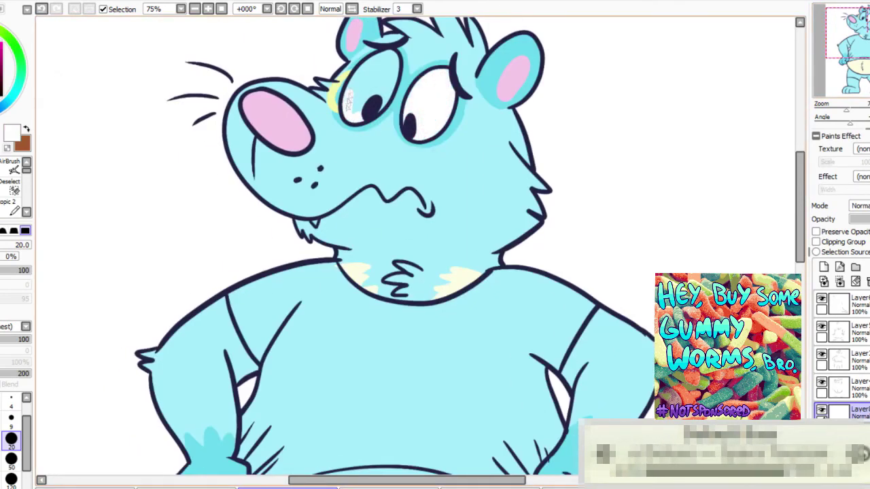
{"action": "left_click_drag", "start_coordinate": [348, 102], "coordinate": [364, 70]}
{"action": "left_click_drag", "start_coordinate": [391, 84], "coordinate": [375, 112]}
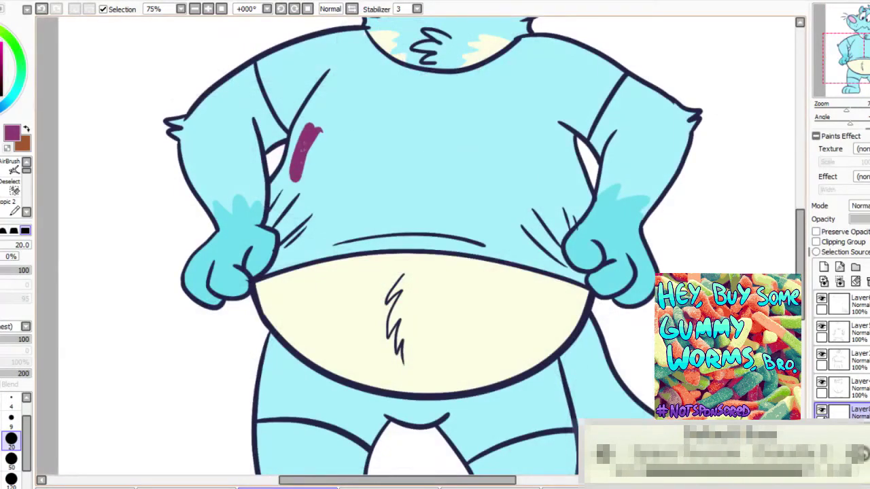
Trace the inside edges of the T-shirt in dark purple with opacity preserved and fill the shirt with that color.
{"action": "left_click_drag", "start_coordinate": [280, 197], "coordinate": [268, 226]}
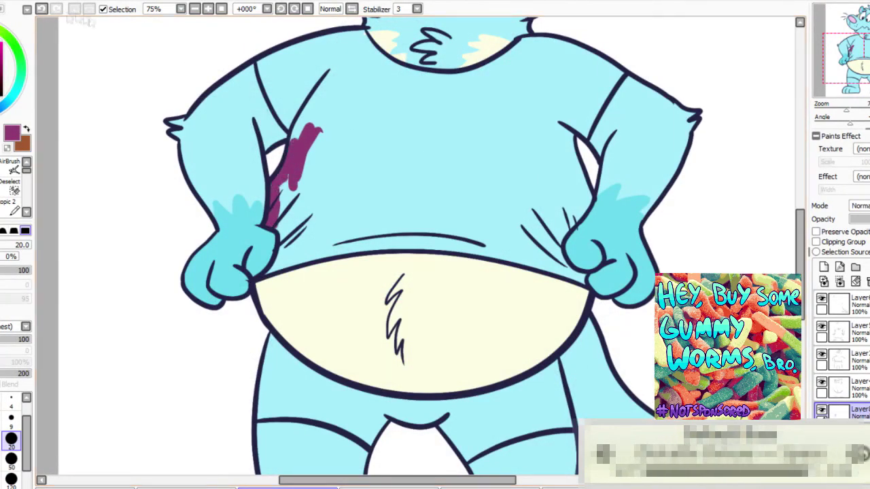
{"action": "key", "text": "ctrl+z"}
{"action": "mouse_move", "coordinate": [273, 209]}
{"action": "left_mouse_down"}
{"action": "mouse_move", "coordinate": [294, 155]}
{"action": "mouse_move", "coordinate": [296, 52]}
{"action": "mouse_move", "coordinate": [339, 39]}
{"action": "left_mouse_up"}
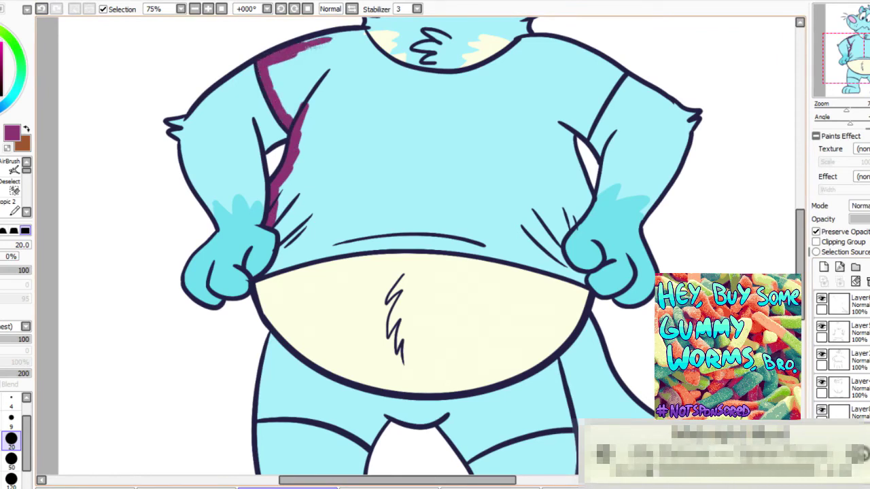
{"action": "mouse_move", "coordinate": [380, 61]}
{"action": "left_mouse_down"}
{"action": "mouse_move", "coordinate": [415, 80]}
{"action": "mouse_move", "coordinate": [467, 78]}
{"action": "mouse_move", "coordinate": [531, 40]}
{"action": "mouse_move", "coordinate": [554, 40]}
{"action": "left_mouse_up"}
{"action": "mouse_move", "coordinate": [586, 136]}
{"action": "left_mouse_down"}
{"action": "mouse_move", "coordinate": [619, 70]}
{"action": "mouse_move", "coordinate": [551, 43]}
{"action": "left_mouse_up"}
{"action": "mouse_move", "coordinate": [276, 228]}
{"action": "left_mouse_down"}
{"action": "mouse_move", "coordinate": [318, 270]}
{"action": "mouse_move", "coordinate": [323, 245]}
{"action": "mouse_move", "coordinate": [311, 264]}
{"action": "mouse_move", "coordinate": [387, 244]}
{"action": "mouse_move", "coordinate": [442, 245]}
{"action": "mouse_move", "coordinate": [578, 280]}
{"action": "mouse_move", "coordinate": [557, 249]}
{"action": "mouse_move", "coordinate": [578, 211]}
{"action": "left_mouse_up"}
{"action": "left_click_drag", "start_coordinate": [580, 134], "coordinate": [579, 184]}
{"action": "left_click", "coordinate": [4, 206]}
{"action": "left_click", "coordinate": [354, 177]}
Hand-letter the word ATHLETIC across the shirt's chest in tan.
{"action": "left_click", "coordinate": [858, 304]}
{"action": "left_click", "coordinate": [850, 411]}
{"action": "key", "text": "x"}
{"action": "key", "text": "n"}
{"action": "left_click_drag", "start_coordinate": [352, 91], "coordinate": [316, 153]}
{"action": "left_click_drag", "start_coordinate": [353, 91], "coordinate": [350, 158]}
{"action": "mouse_move", "coordinate": [329, 133]}
{"action": "left_mouse_down"}
{"action": "mouse_move", "coordinate": [355, 132]}
{"action": "mouse_move", "coordinate": [372, 165]}
{"action": "left_mouse_up"}
{"action": "left_click_drag", "start_coordinate": [362, 106], "coordinate": [392, 108]}
{"action": "mouse_move", "coordinate": [404, 101]}
{"action": "left_mouse_down"}
{"action": "mouse_move", "coordinate": [396, 167]}
{"action": "mouse_move", "coordinate": [415, 165]}
{"action": "left_mouse_up"}
{"action": "left_click_drag", "start_coordinate": [403, 135], "coordinate": [416, 133]}
{"action": "left_click_drag", "start_coordinate": [434, 107], "coordinate": [454, 162]}
{"action": "left_click_drag", "start_coordinate": [486, 106], "coordinate": [487, 163]}
{"action": "left_click_drag", "start_coordinate": [466, 137], "coordinate": [483, 136]}
{"action": "left_click_drag", "start_coordinate": [504, 116], "coordinate": [506, 164]}
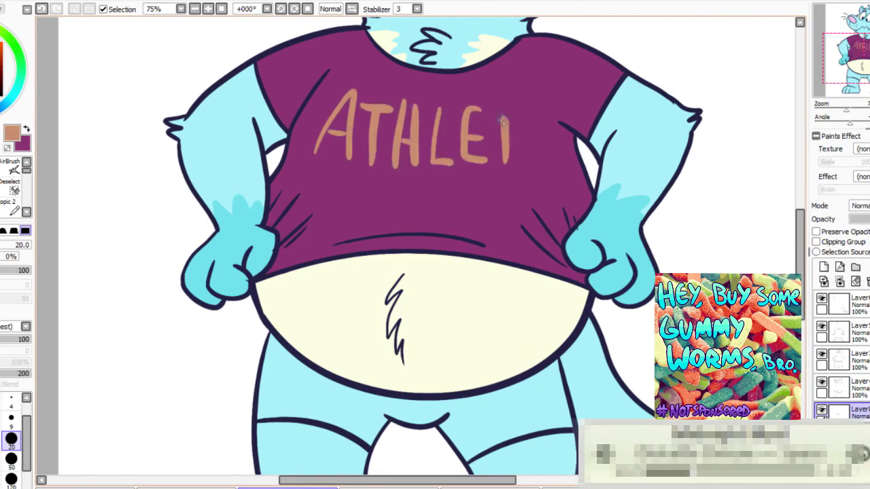
{"action": "left_click_drag", "start_coordinate": [557, 125], "coordinate": [560, 160]}
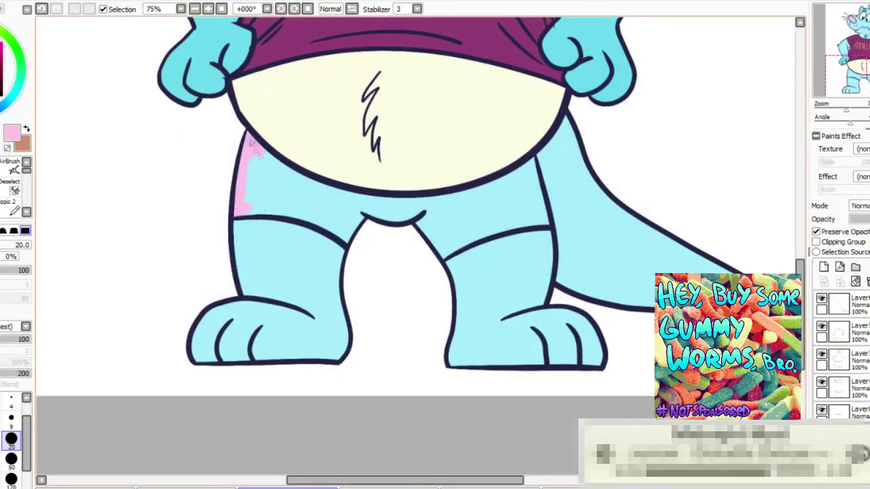
Paint a light pink border inside the shorts and fill both legs of the shorts with pink.
{"action": "mouse_move", "coordinate": [255, 151]}
{"action": "left_mouse_down"}
{"action": "mouse_move", "coordinate": [326, 194]}
{"action": "mouse_move", "coordinate": [440, 203]}
{"action": "mouse_move", "coordinate": [538, 162]}
{"action": "left_mouse_up"}
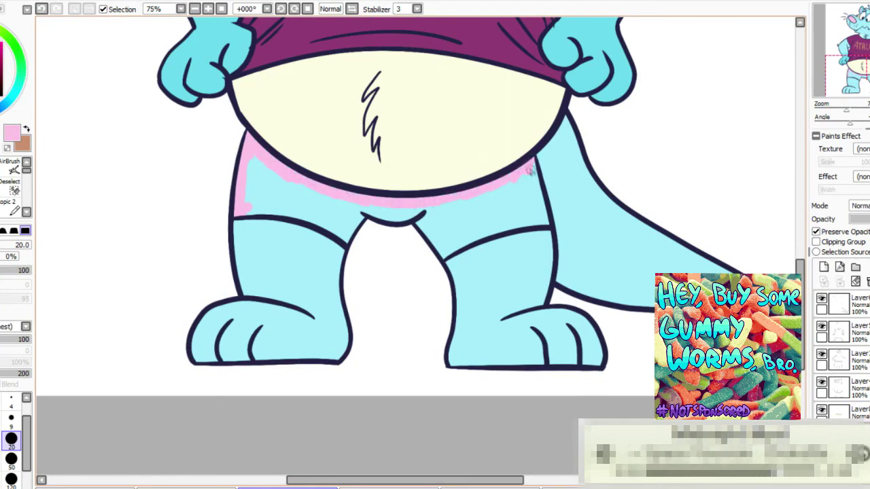
{"action": "mouse_move", "coordinate": [548, 228]}
{"action": "left_mouse_down"}
{"action": "mouse_move", "coordinate": [499, 230]}
{"action": "mouse_move", "coordinate": [442, 253]}
{"action": "left_mouse_up"}
{"action": "mouse_move", "coordinate": [249, 214]}
{"action": "left_mouse_down"}
{"action": "mouse_move", "coordinate": [298, 215]}
{"action": "mouse_move", "coordinate": [391, 243]}
{"action": "mouse_move", "coordinate": [352, 234]}
{"action": "mouse_move", "coordinate": [378, 212]}
{"action": "mouse_move", "coordinate": [412, 214]}
{"action": "left_mouse_up"}
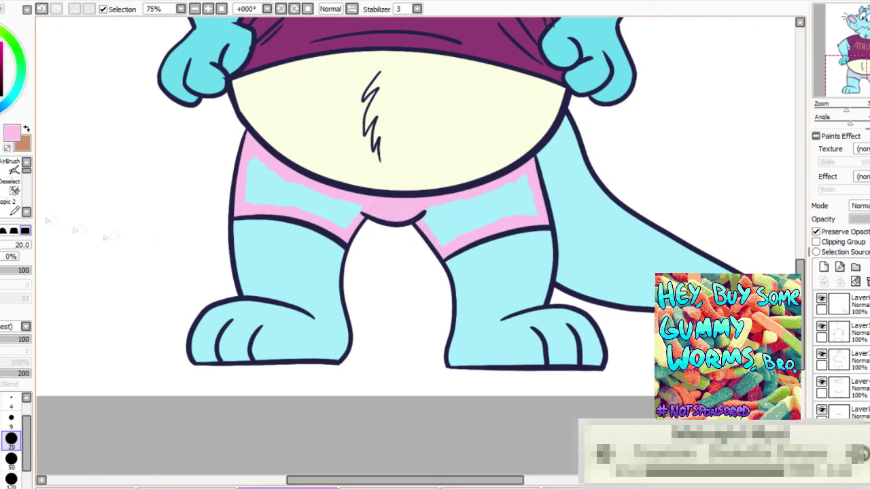
{"action": "left_click", "coordinate": [299, 186]}
{"action": "left_click", "coordinate": [451, 213]}
Paint zigzag fur edges in darker blue across both shins and fill the foot farther from the tail.
{"action": "left_click_drag", "start_coordinate": [503, 218], "coordinate": [612, 205]}
{"action": "right_click", "coordinate": [686, 64]}
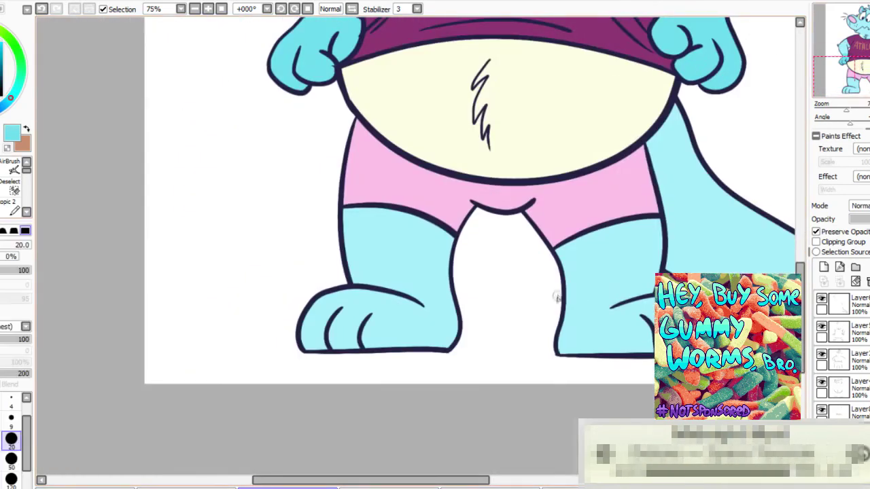
{"action": "left_click_drag", "start_coordinate": [573, 287], "coordinate": [650, 279]}
{"action": "key", "text": "ctrl+z"}
{"action": "mouse_move", "coordinate": [394, 287]}
{"action": "left_mouse_down"}
{"action": "mouse_move", "coordinate": [435, 291]}
{"action": "mouse_move", "coordinate": [422, 274]}
{"action": "mouse_move", "coordinate": [357, 285]}
{"action": "mouse_move", "coordinate": [313, 310]}
{"action": "mouse_move", "coordinate": [343, 352]}
{"action": "left_mouse_up"}
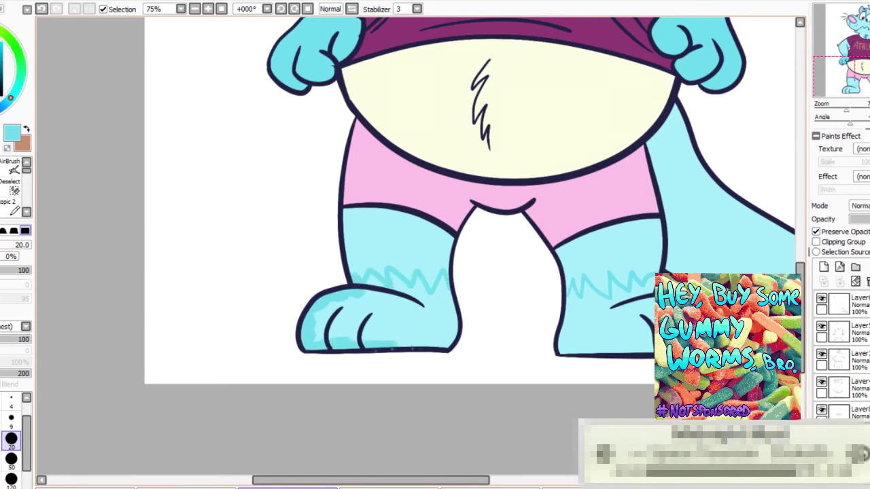
{"action": "left_click_drag", "start_coordinate": [458, 319], "coordinate": [402, 340]}
{"action": "key", "text": "g"}
{"action": "left_click", "coordinate": [398, 316]}
Outline and fill the foot beside the tail with the same darker blue.
{"action": "key", "text": "n"}
{"action": "mouse_move", "coordinate": [615, 293]}
{"action": "left_mouse_down"}
{"action": "mouse_move", "coordinate": [510, 217]}
{"action": "mouse_move", "coordinate": [575, 273]}
{"action": "mouse_move", "coordinate": [578, 229]}
{"action": "mouse_move", "coordinate": [600, 250]}
{"action": "left_mouse_up"}
{"action": "key", "text": "g"}
{"action": "left_click", "coordinate": [488, 233]}
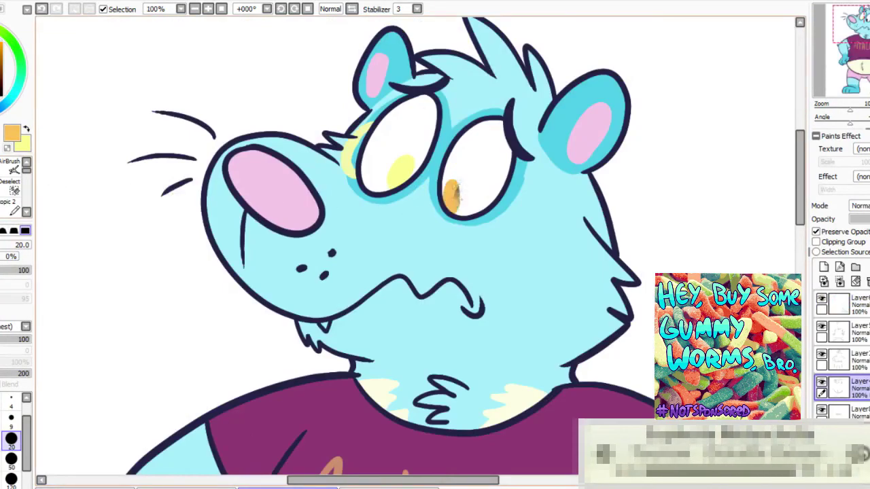
Select the yellow and orange irises and fill them on a new layer.
{"action": "right_click", "coordinate": [370, 135]}
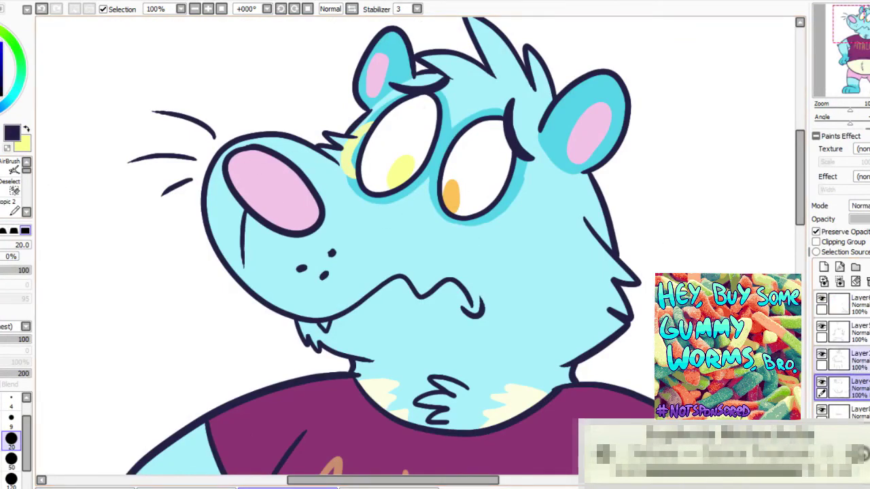
{"action": "key", "text": "g"}
{"action": "left_click", "coordinate": [401, 172]}
{"action": "left_click", "coordinate": [451, 198]}
{"action": "key", "text": "g"}
{"action": "left_click", "coordinate": [824, 267]}
{"action": "left_click", "coordinate": [402, 171]}
{"action": "left_click", "coordinate": [451, 196]}
Set the iris shading layer to Overlay, clear the selection and merge the layer down.
{"action": "left_click_drag", "start_coordinate": [869, 219], "coordinate": [869, 219]}
{"action": "left_click", "coordinate": [862, 206]}
{"action": "left_click", "coordinate": [865, 232]}
{"action": "left_click", "coordinate": [862, 206]}
{"action": "left_click", "coordinate": [864, 241]}
{"action": "key", "text": "ctrl+d"}
{"action": "key", "text": "ctrl+e"}
Repaint one iris a deeper orange and the other a golden yellow.
{"action": "key", "text": "n"}
{"action": "right_click", "coordinate": [451, 196]}
{"action": "key", "text": "x"}
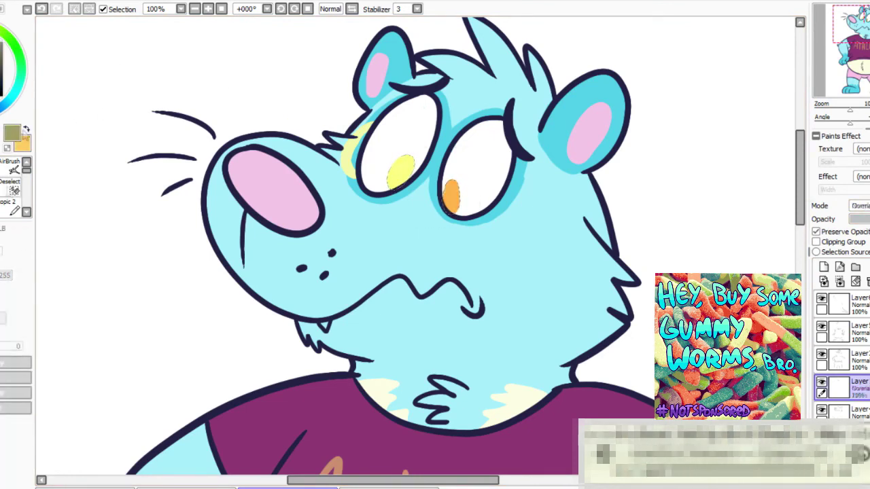
{"action": "left_click_drag", "start_coordinate": [451, 183], "coordinate": [451, 212]}
{"action": "key", "text": "x"}
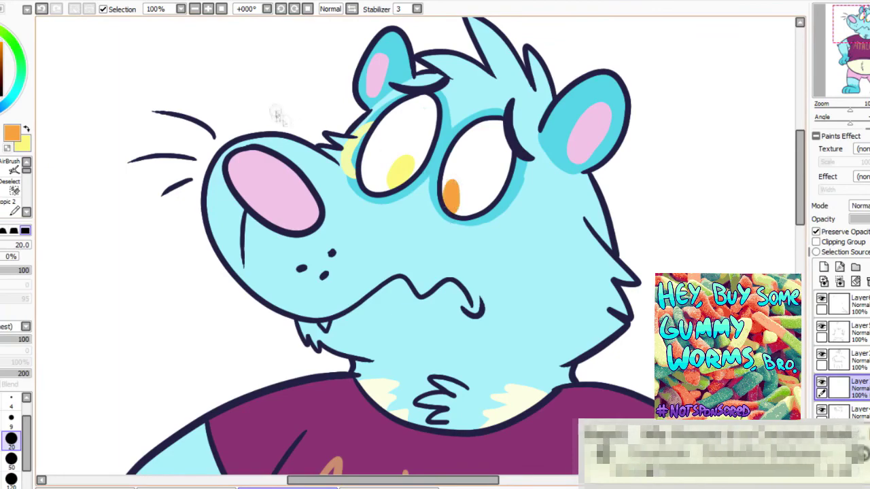
{"action": "left_click_drag", "start_coordinate": [405, 160], "coordinate": [399, 184]}
{"action": "key", "text": "x"}
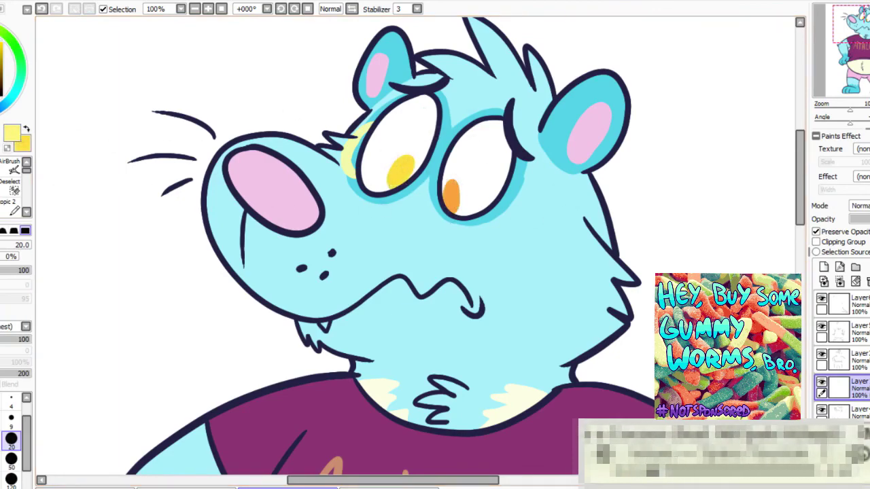
{"action": "left_click", "coordinate": [452, 196], "text": "alt"}
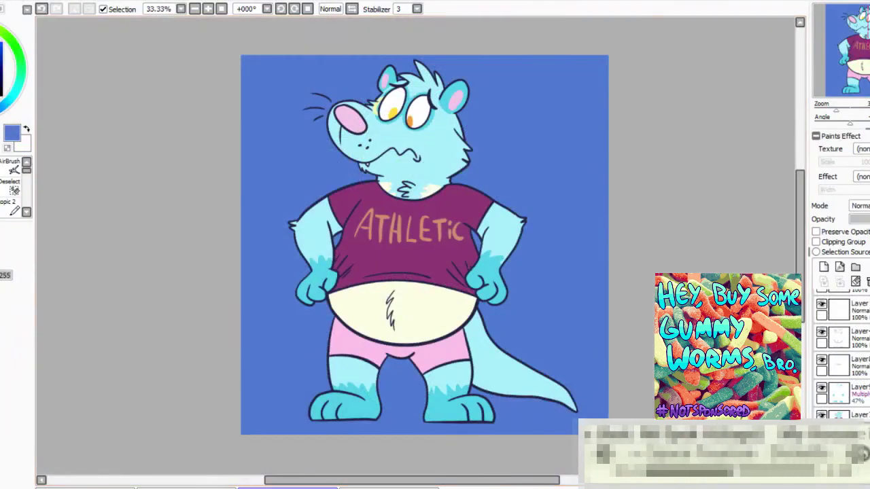
Try a blue background, replace it with a crimson fill, and mute that to dusty rose with a color adjustment.
{"action": "left_click", "coordinate": [1, 108]}
{"action": "left_click", "coordinate": [272, 139]}
{"action": "left_click", "coordinate": [2, 102]}
{"action": "left_click", "coordinate": [272, 140]}
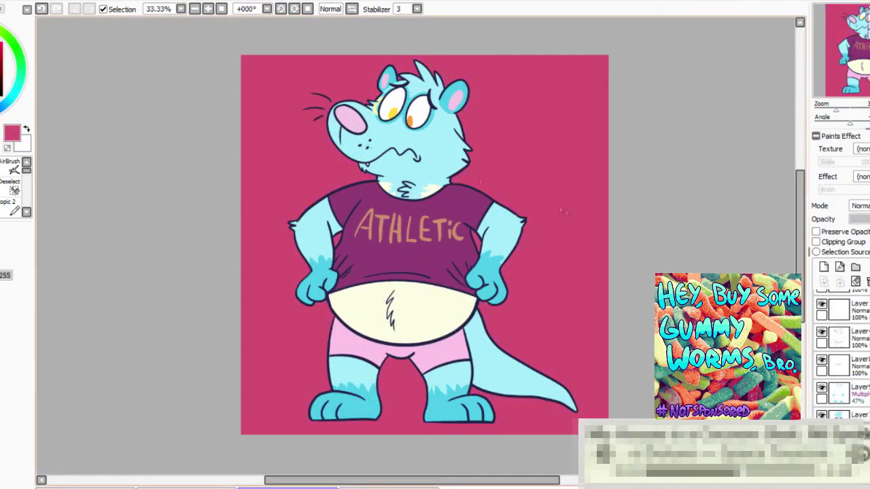
{"action": "left_click", "coordinate": [151, 15]}
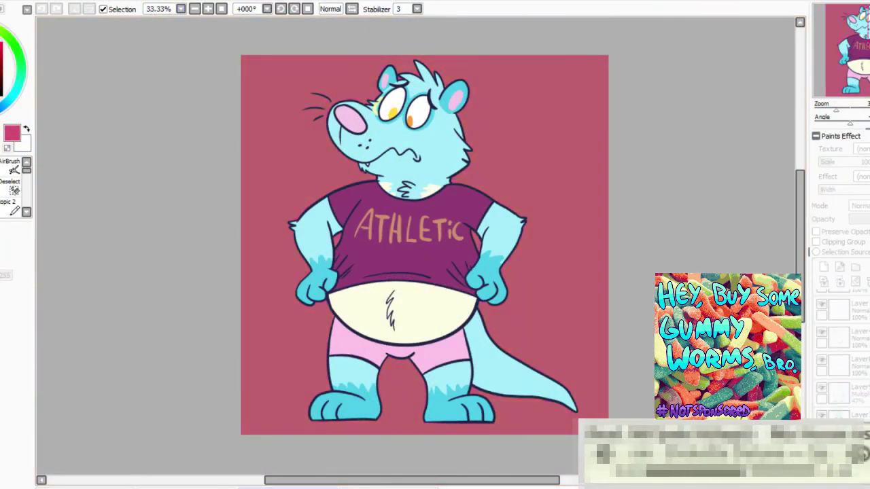
{"action": "key", "text": "Return"}
Airbrush a soft yellow glow around the character's whole silhouette, including the arms, tail and feet.
{"action": "key", "text": "b"}
{"action": "key", "text": "x"}
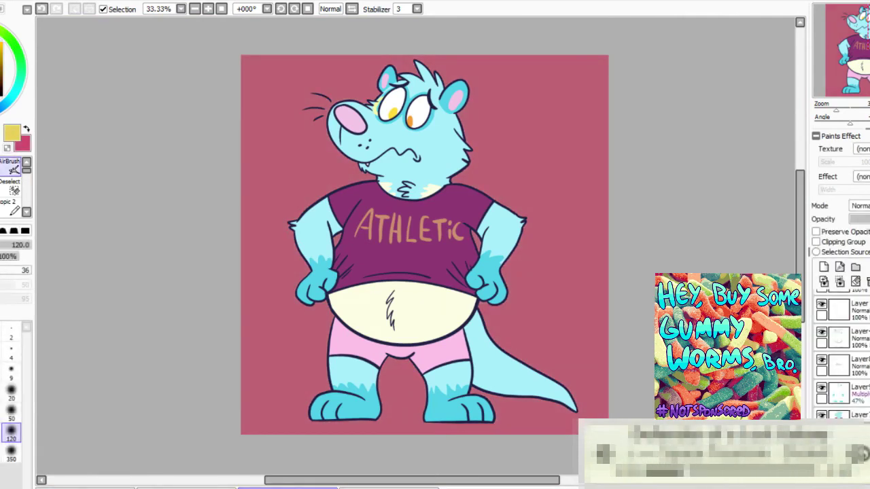
{"action": "left_click", "coordinate": [0, 452]}
{"action": "mouse_move", "coordinate": [361, 170]}
{"action": "left_mouse_down"}
{"action": "mouse_move", "coordinate": [337, 122]}
{"action": "mouse_move", "coordinate": [374, 88]}
{"action": "mouse_move", "coordinate": [476, 102]}
{"action": "mouse_move", "coordinate": [475, 170]}
{"action": "mouse_move", "coordinate": [523, 217]}
{"action": "mouse_move", "coordinate": [511, 283]}
{"action": "mouse_move", "coordinate": [319, 204]}
{"action": "mouse_move", "coordinate": [297, 292]}
{"action": "mouse_move", "coordinate": [320, 337]}
{"action": "mouse_move", "coordinate": [324, 388]}
{"action": "left_mouse_up"}
{"action": "left_click_drag", "start_coordinate": [486, 285], "coordinate": [506, 320]}
{"action": "mouse_move", "coordinate": [463, 298]}
{"action": "left_mouse_down"}
{"action": "mouse_move", "coordinate": [509, 303]}
{"action": "mouse_move", "coordinate": [507, 350]}
{"action": "mouse_move", "coordinate": [555, 410]}
{"action": "mouse_move", "coordinate": [575, 394]}
{"action": "left_mouse_up"}
{"action": "mouse_move", "coordinate": [377, 402]}
{"action": "left_mouse_down"}
{"action": "mouse_move", "coordinate": [409, 348]}
{"action": "mouse_move", "coordinate": [414, 409]}
{"action": "left_mouse_up"}
{"action": "left_click_drag", "start_coordinate": [380, 411], "coordinate": [362, 379]}
{"action": "left_click_drag", "start_coordinate": [311, 403], "coordinate": [365, 412]}
{"action": "mouse_move", "coordinate": [429, 419]}
{"action": "left_mouse_down"}
{"action": "mouse_move", "coordinate": [483, 417]}
{"action": "mouse_move", "coordinate": [496, 407]}
{"action": "left_mouse_up"}
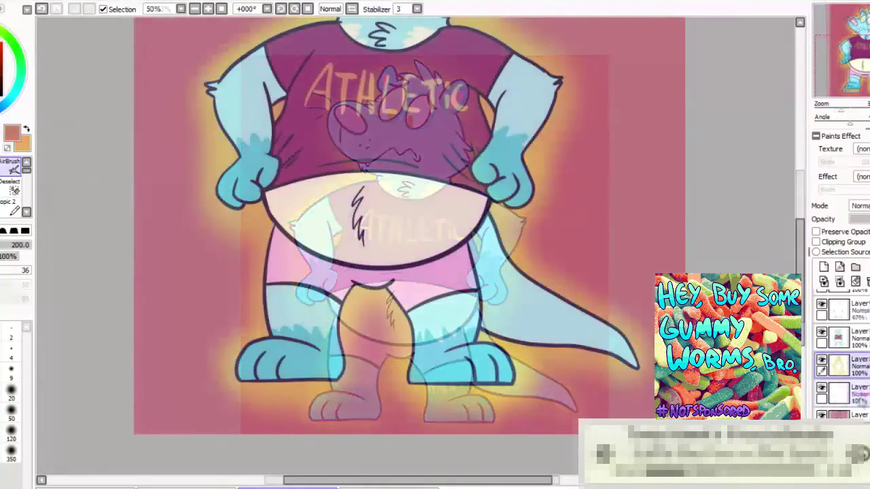
Hand-letter the artist's handle in dusty rose below the feet on the Screen layer.
{"action": "scroll", "coordinate": [255, 288], "scroll_direction": "down", "scroll_amount": 8}
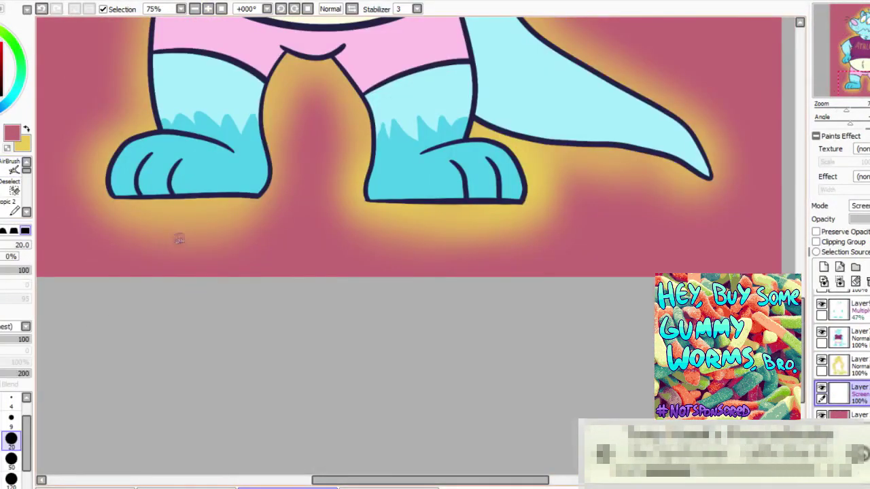
{"action": "mouse_move", "coordinate": [179, 239]}
{"action": "left_mouse_down"}
{"action": "mouse_move", "coordinate": [173, 234]}
{"action": "mouse_move", "coordinate": [224, 231]}
{"action": "mouse_move", "coordinate": [250, 253]}
{"action": "mouse_move", "coordinate": [290, 222]}
{"action": "mouse_move", "coordinate": [485, 241]}
{"action": "left_mouse_up"}
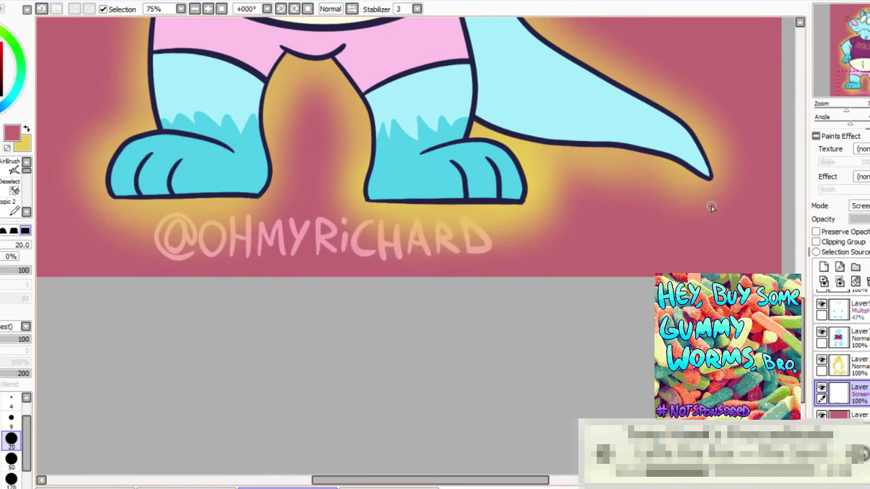
Paint the underside of the tail pale cream, from its base to the tip.
{"action": "mouse_move", "coordinate": [340, 133]}
{"action": "left_mouse_down"}
{"action": "mouse_move", "coordinate": [435, 208]}
{"action": "mouse_move", "coordinate": [581, 274]}
{"action": "left_mouse_up"}
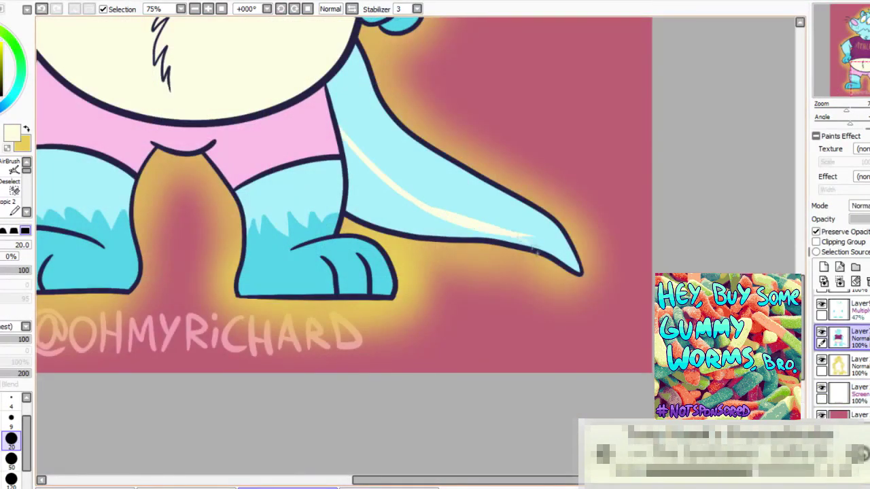
{"action": "left_click_drag", "start_coordinate": [466, 221], "coordinate": [540, 248]}
{"action": "left_click_drag", "start_coordinate": [346, 151], "coordinate": [350, 178]}
{"action": "mouse_move", "coordinate": [358, 215]}
{"action": "left_mouse_down"}
{"action": "mouse_move", "coordinate": [466, 236]}
{"action": "mouse_move", "coordinate": [393, 195]}
{"action": "mouse_move", "coordinate": [360, 163]}
{"action": "mouse_move", "coordinate": [364, 204]}
{"action": "mouse_move", "coordinate": [398, 215]}
{"action": "left_mouse_up"}
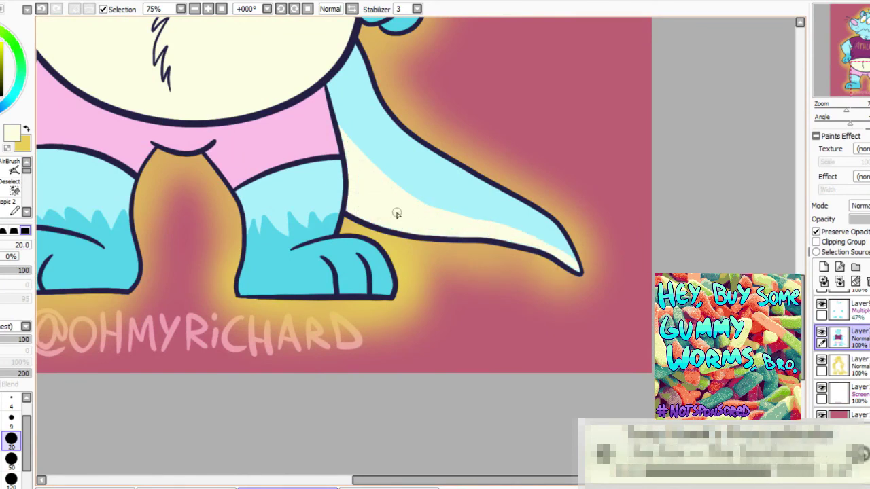
Crop the canvas closer around the character by selecting the area to keep and trimming the sides and upper edge.
{"action": "scroll", "coordinate": [510, 409], "scroll_direction": "down", "scroll_amount": 3}
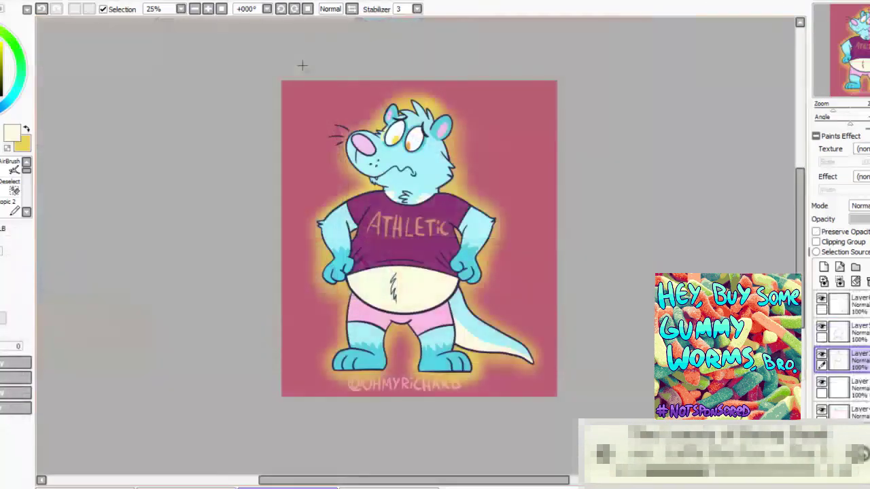
{"action": "left_click_drag", "start_coordinate": [545, 402], "coordinate": [545, 402]}
{"action": "left_click_drag", "start_coordinate": [568, 408], "coordinate": [539, 464]}
{"action": "left_click", "coordinate": [31, 36]}
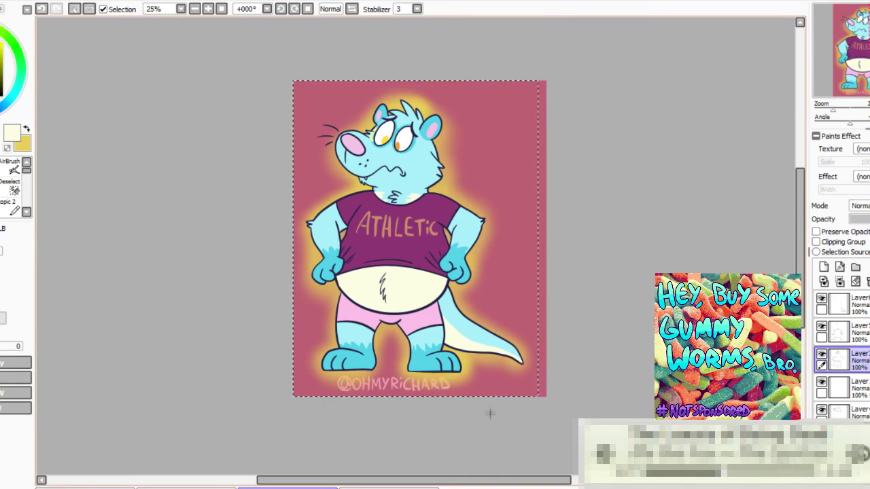
{"action": "left_click", "coordinate": [13, 37]}
{"action": "left_click_drag", "start_coordinate": [546, 413], "coordinate": [201, 84]}
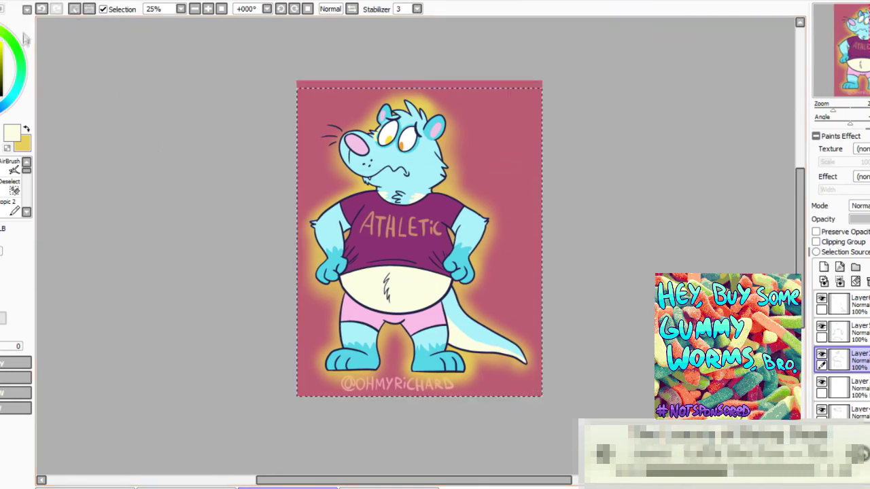
{"action": "left_click", "coordinate": [25, 36]}
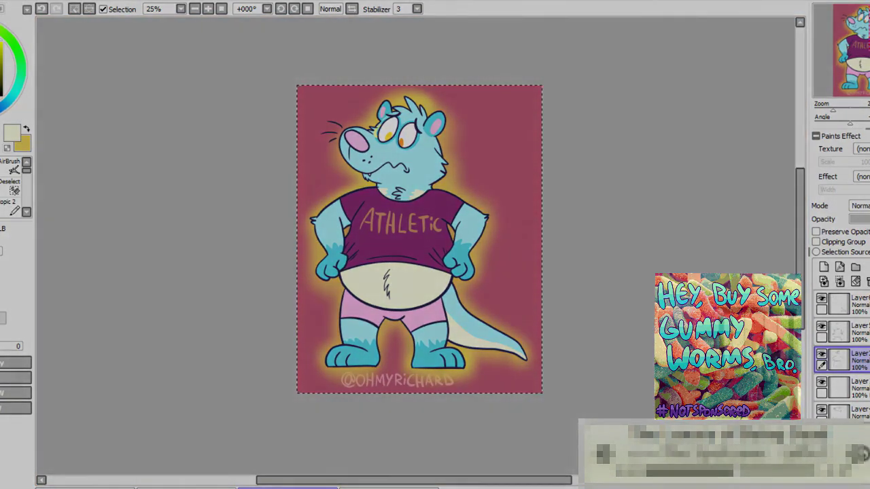